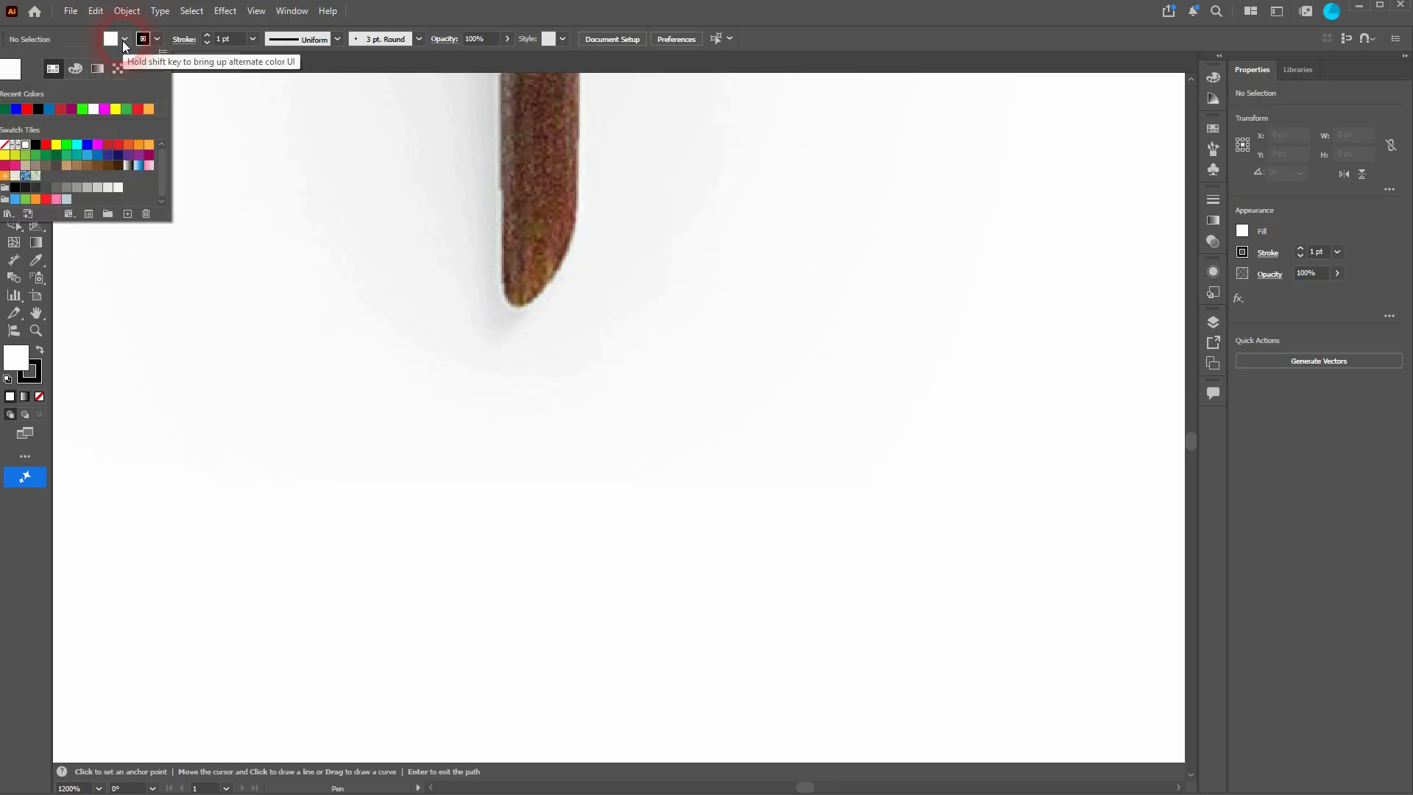
# Step: Set the fill to none and try starting a pen path at the stem tip, undoing it
pyautogui.click(893, 33)
pyautogui.click(577, 227)
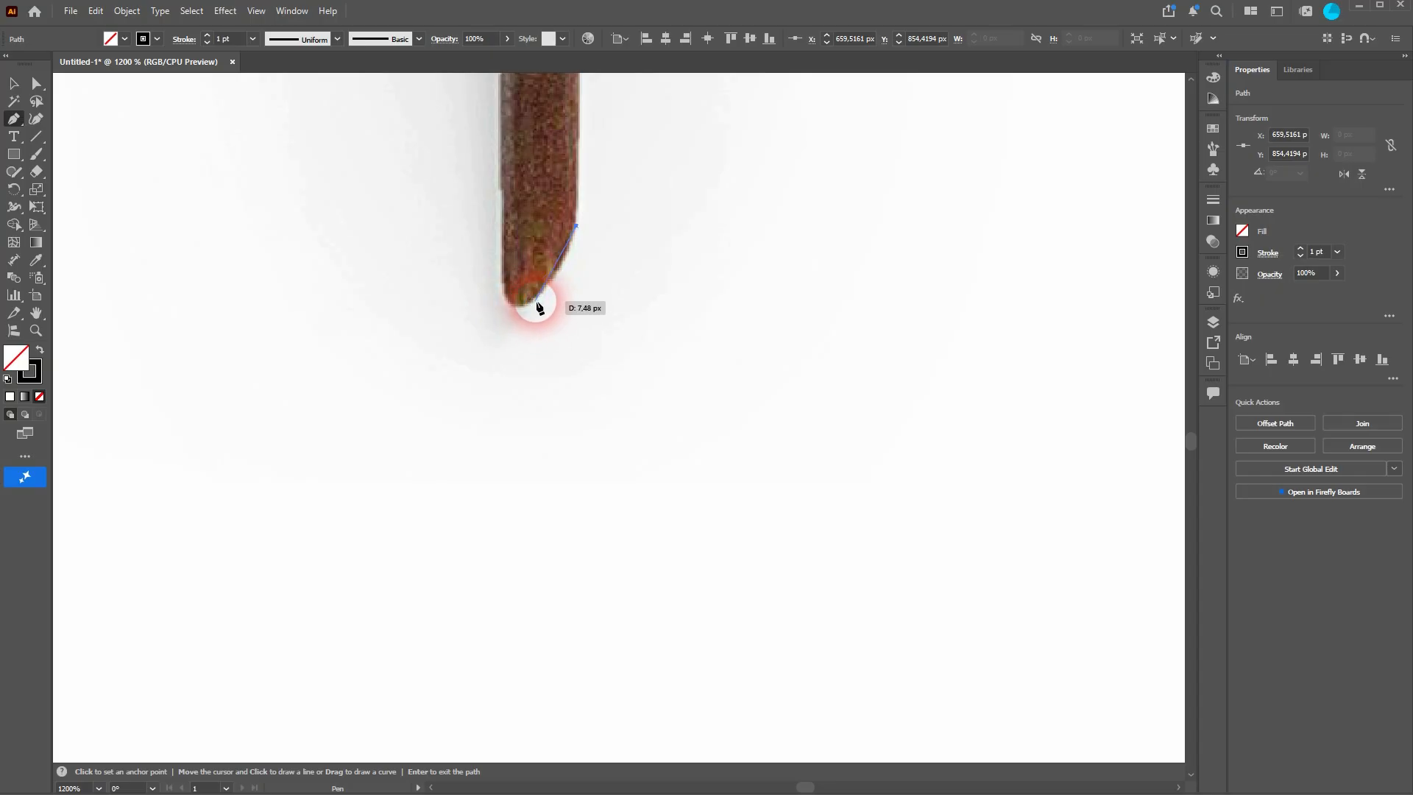
pyautogui.moveTo(505, 311); pyautogui.dragTo(506, 312)
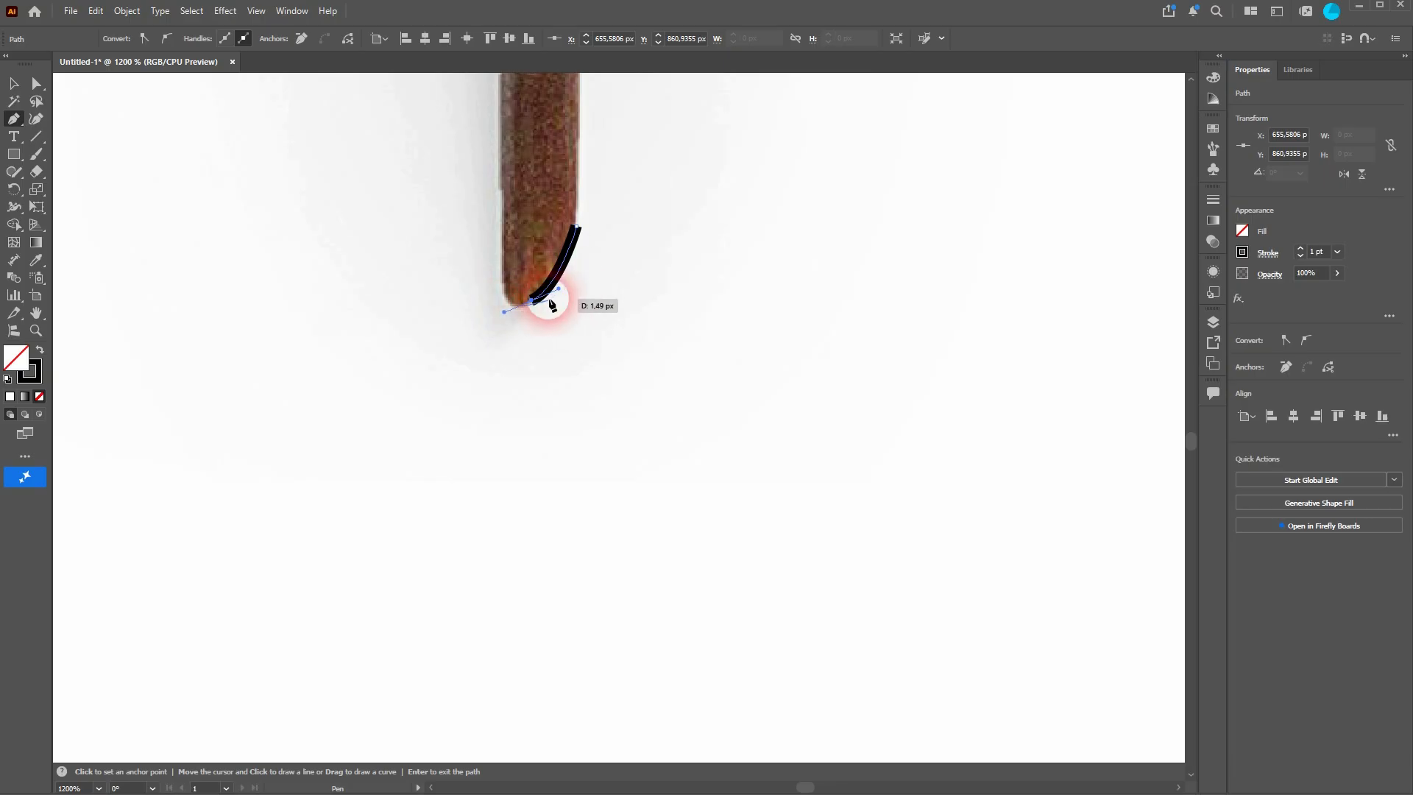
pyautogui.press('ctrl')
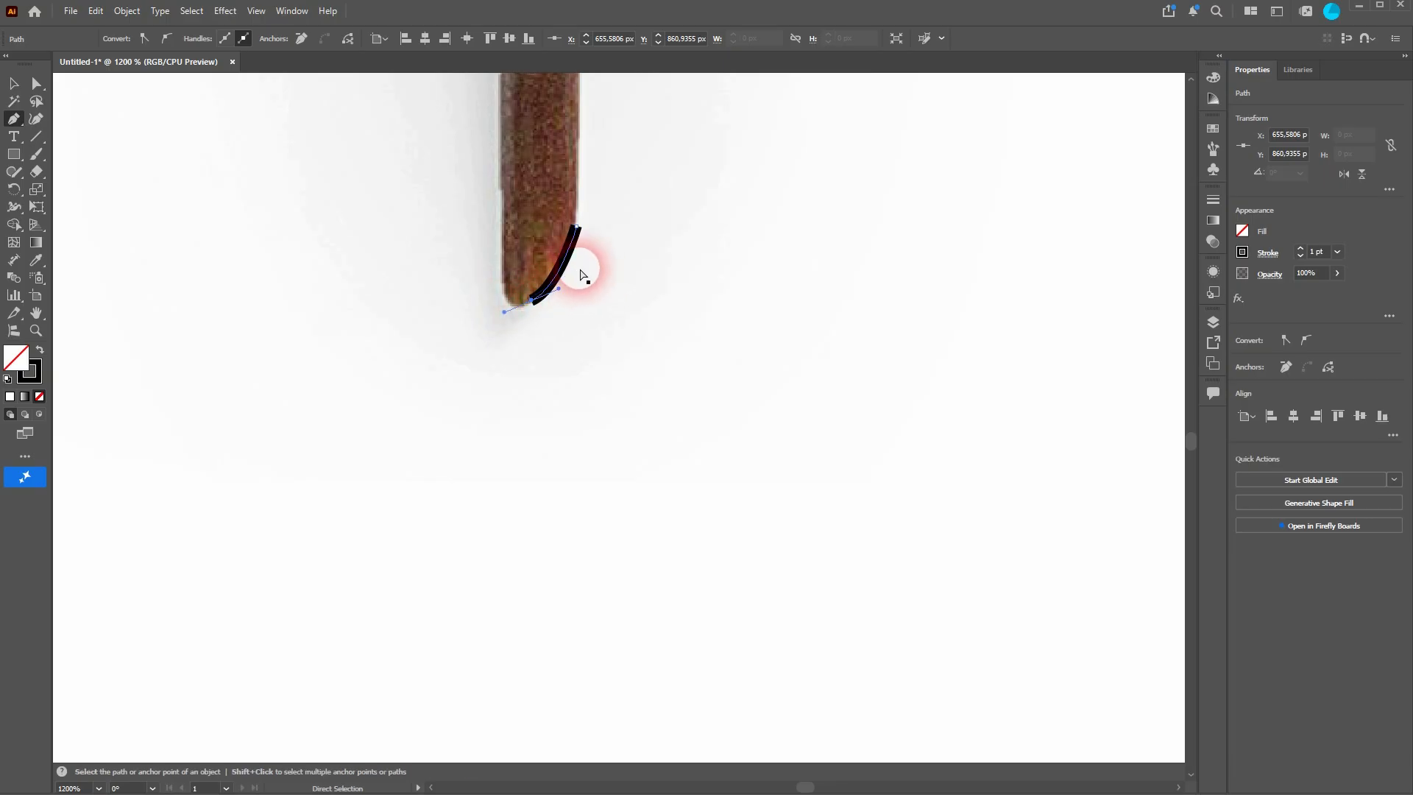
pyautogui.hotkey('ctrl', 'z')
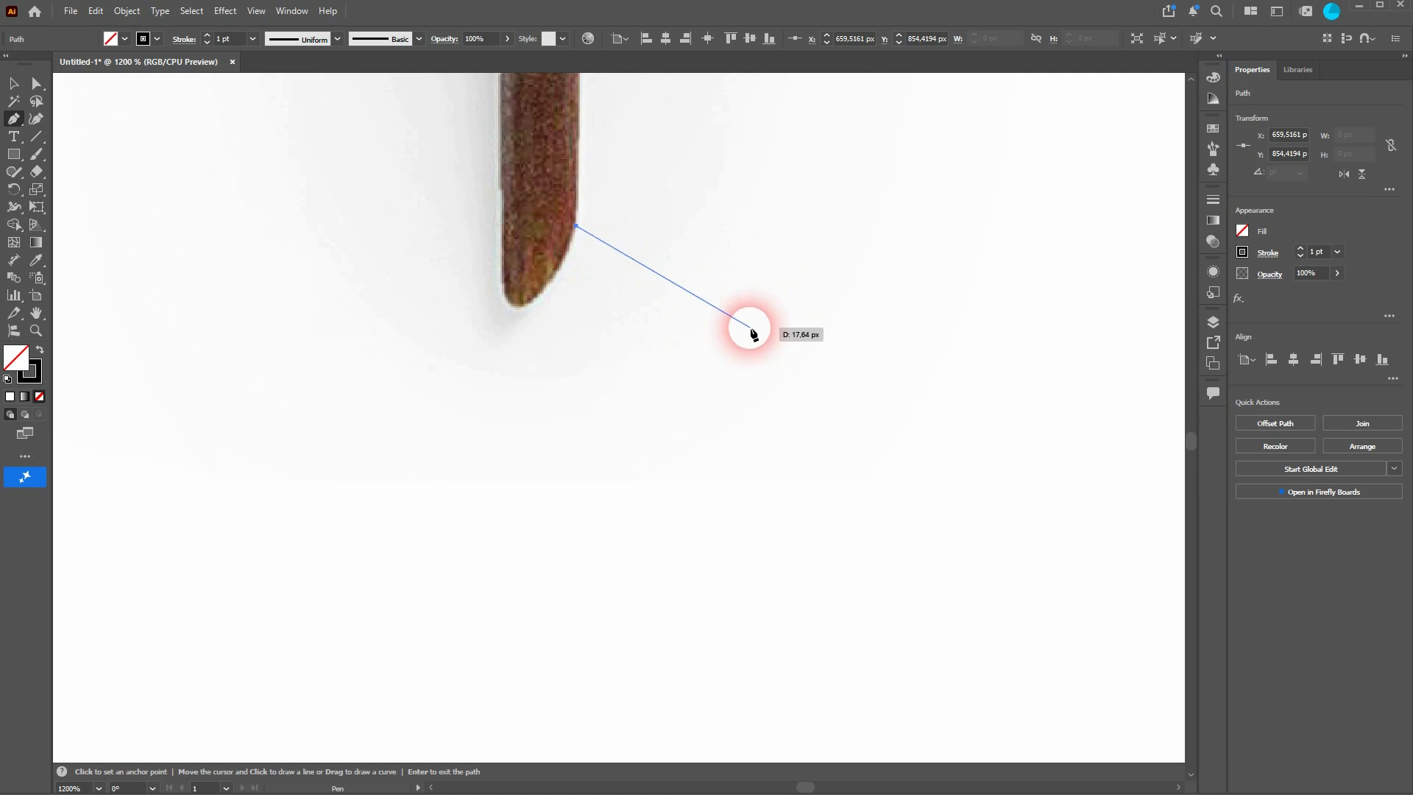
pyautogui.press('Escape')
# Step: Draw a closed practice shape with straight corners and one curved segment using the Pen tool
pyautogui.click(623, 493)
pyautogui.click(994, 465)
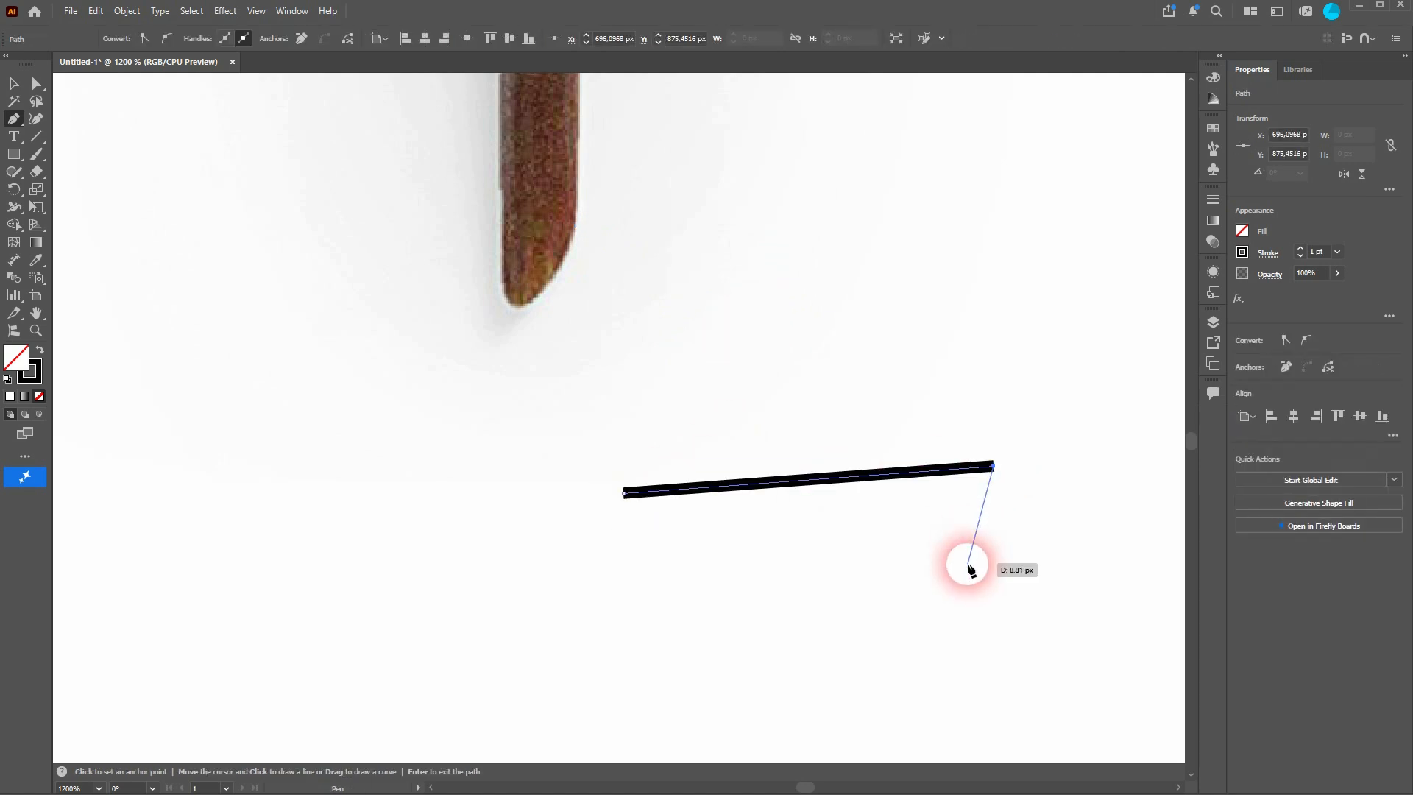
pyautogui.click(968, 565)
pyautogui.click(785, 644)
pyautogui.moveTo(646, 583); pyautogui.dragTo(504, 636)
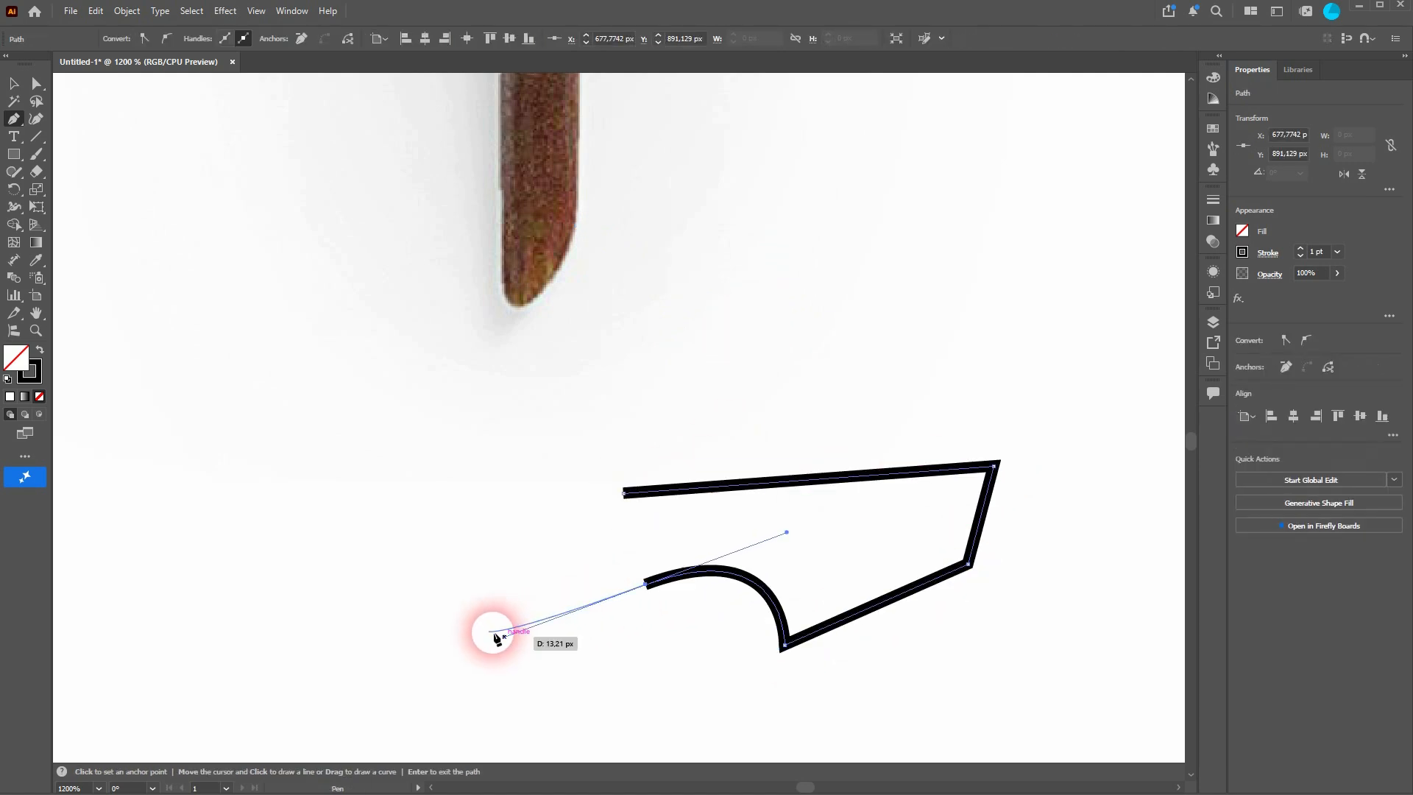
pyautogui.click(623, 493)
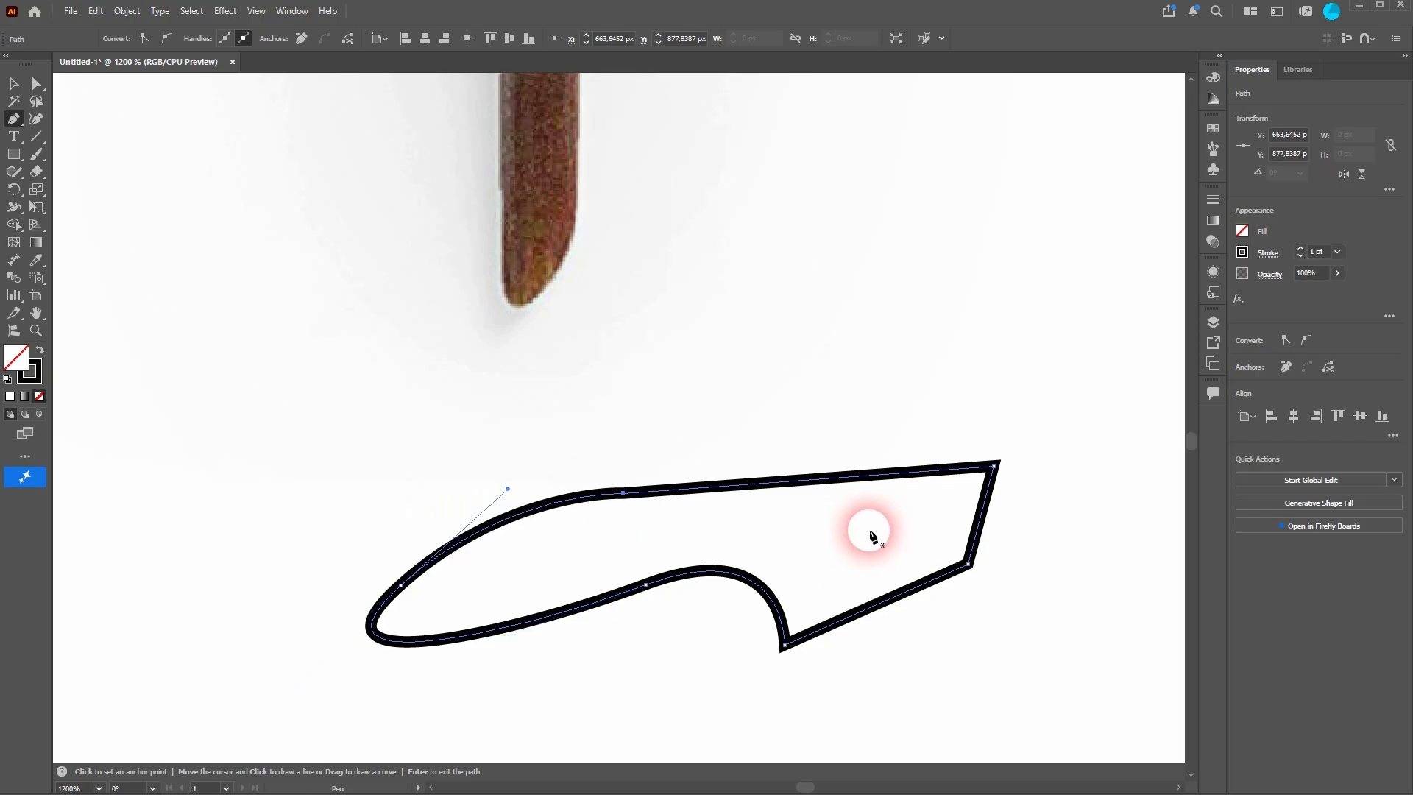
# Step: Delete the practice shape
pyautogui.press('v')
pyautogui.press('Delete')
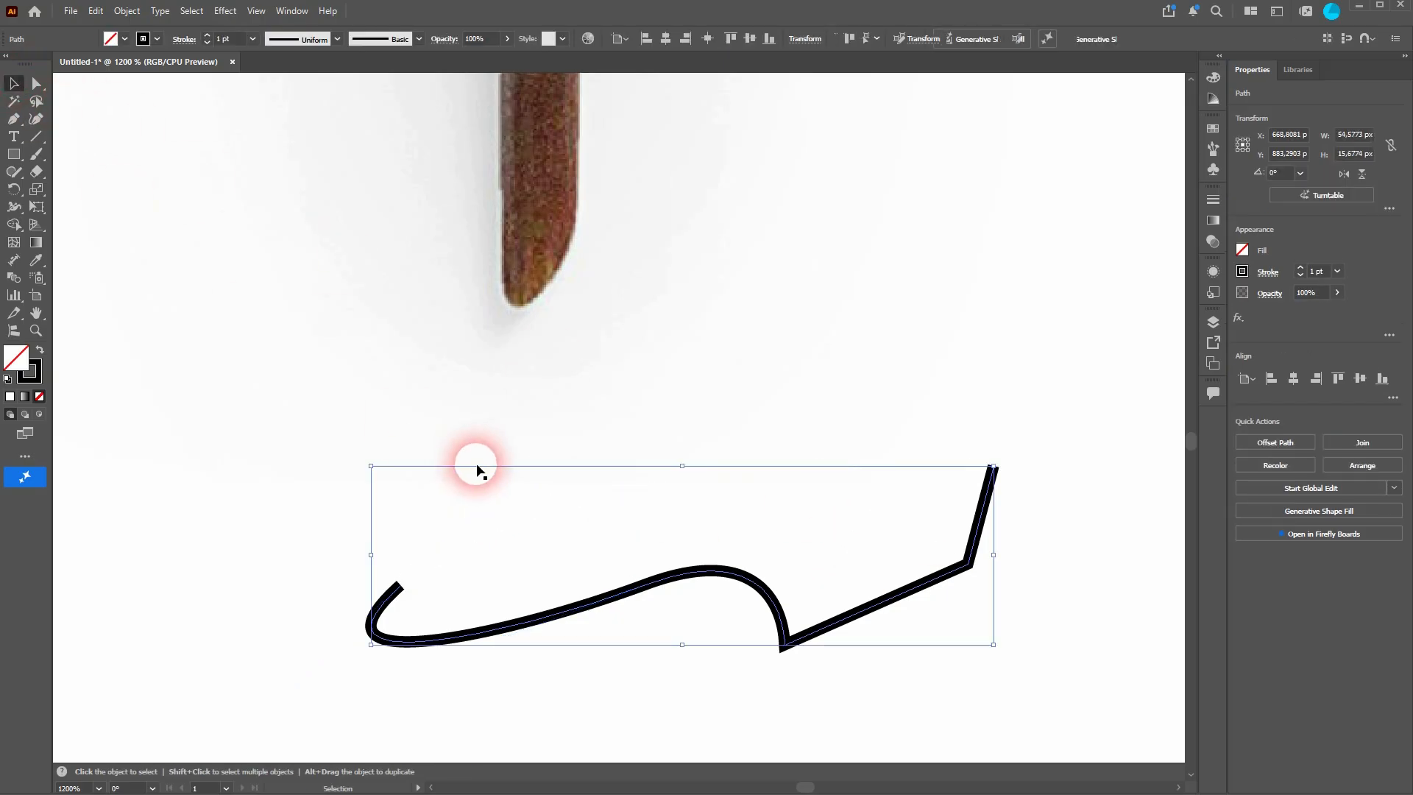
pyautogui.press('Delete')
# Step: Draw a closed six-corner practice shape of straight segments with the Pen tool
pyautogui.click(13, 118)
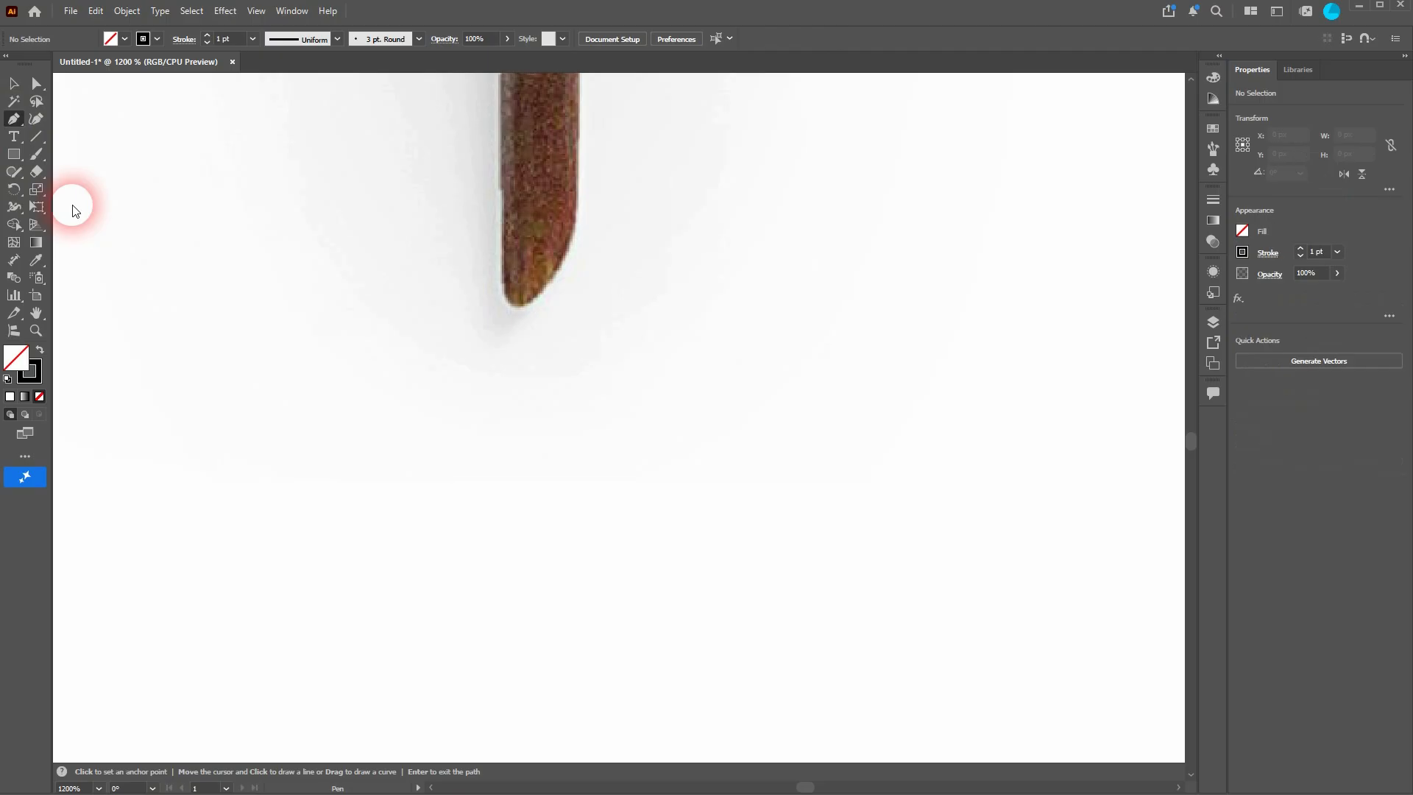
pyautogui.click(405, 424)
pyautogui.click(703, 421)
pyautogui.click(683, 542)
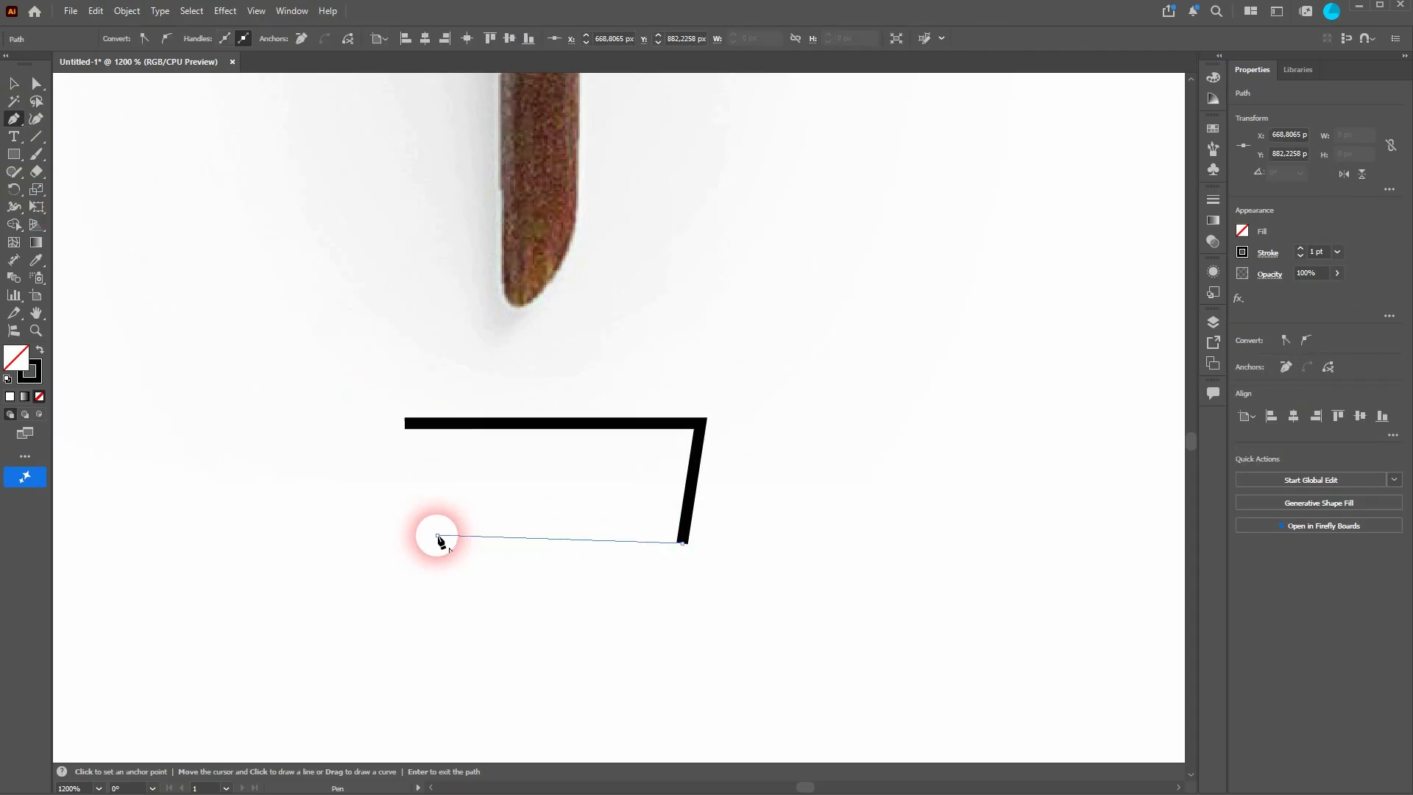
pyautogui.click(438, 537)
pyautogui.click(443, 488)
pyautogui.click(288, 490)
pyautogui.click(288, 420)
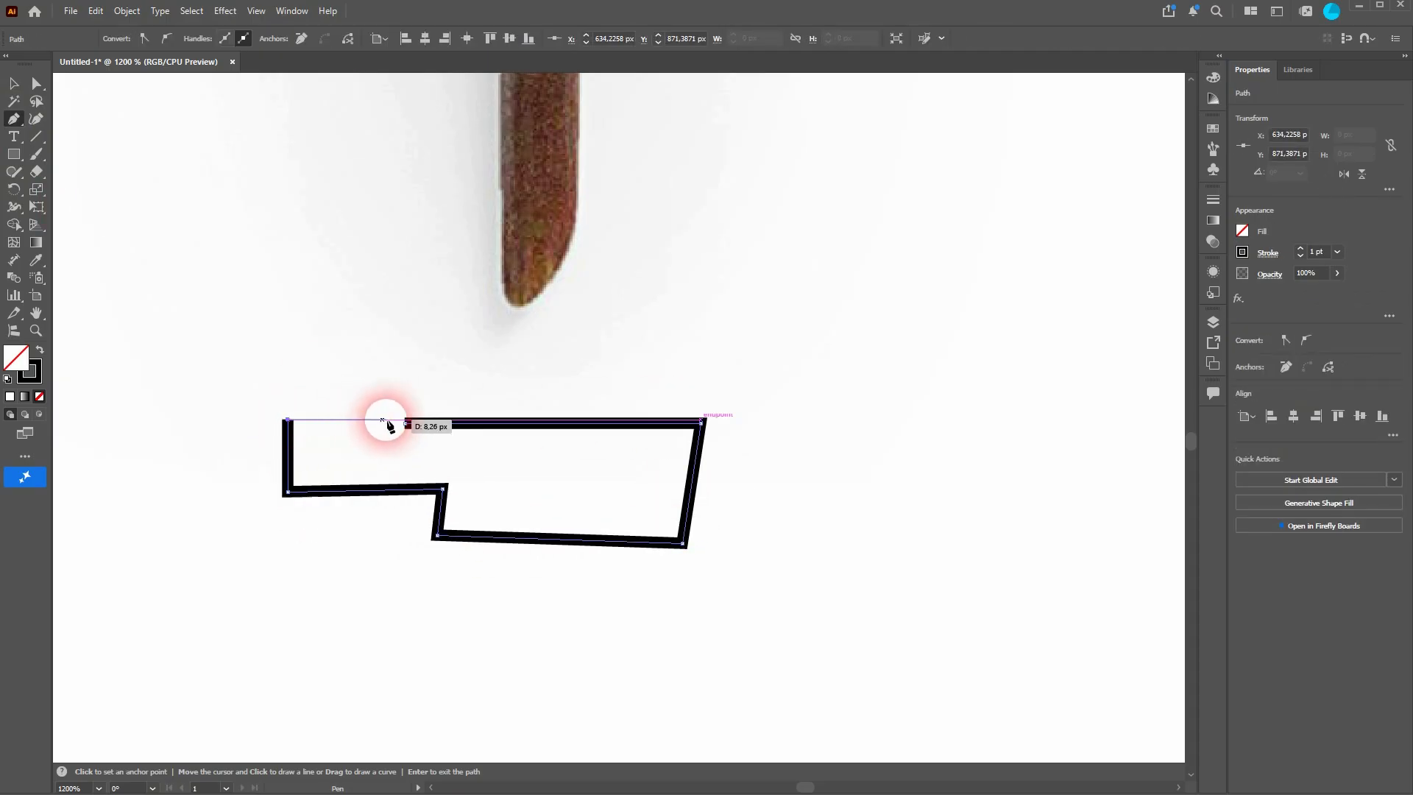
pyautogui.click(404, 424)
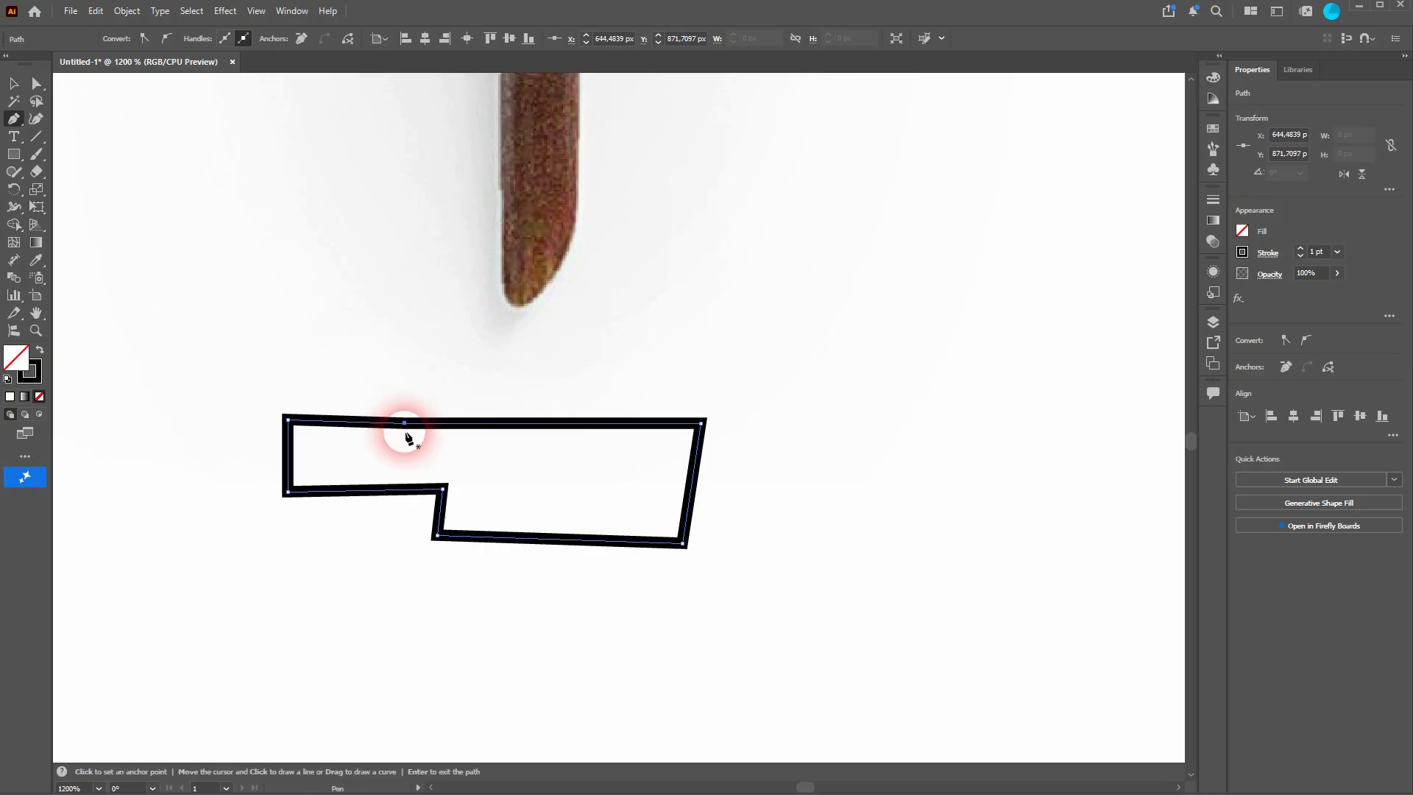
# Step: Curve the practice shape's bottom and top segments and its left end with the Anchor Point tool
pyautogui.click(14, 118)
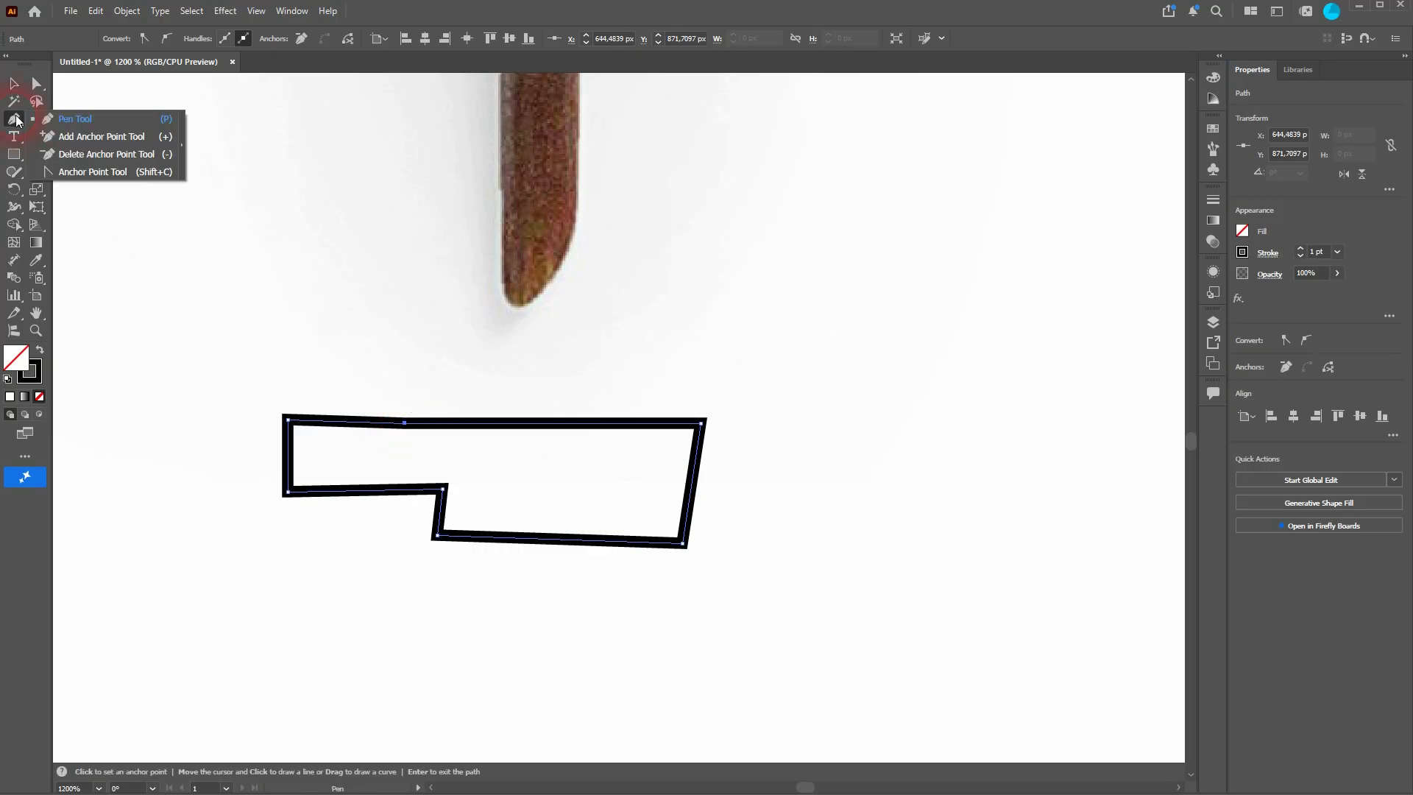
pyautogui.moveTo(17, 122); pyautogui.dragTo(86, 178)
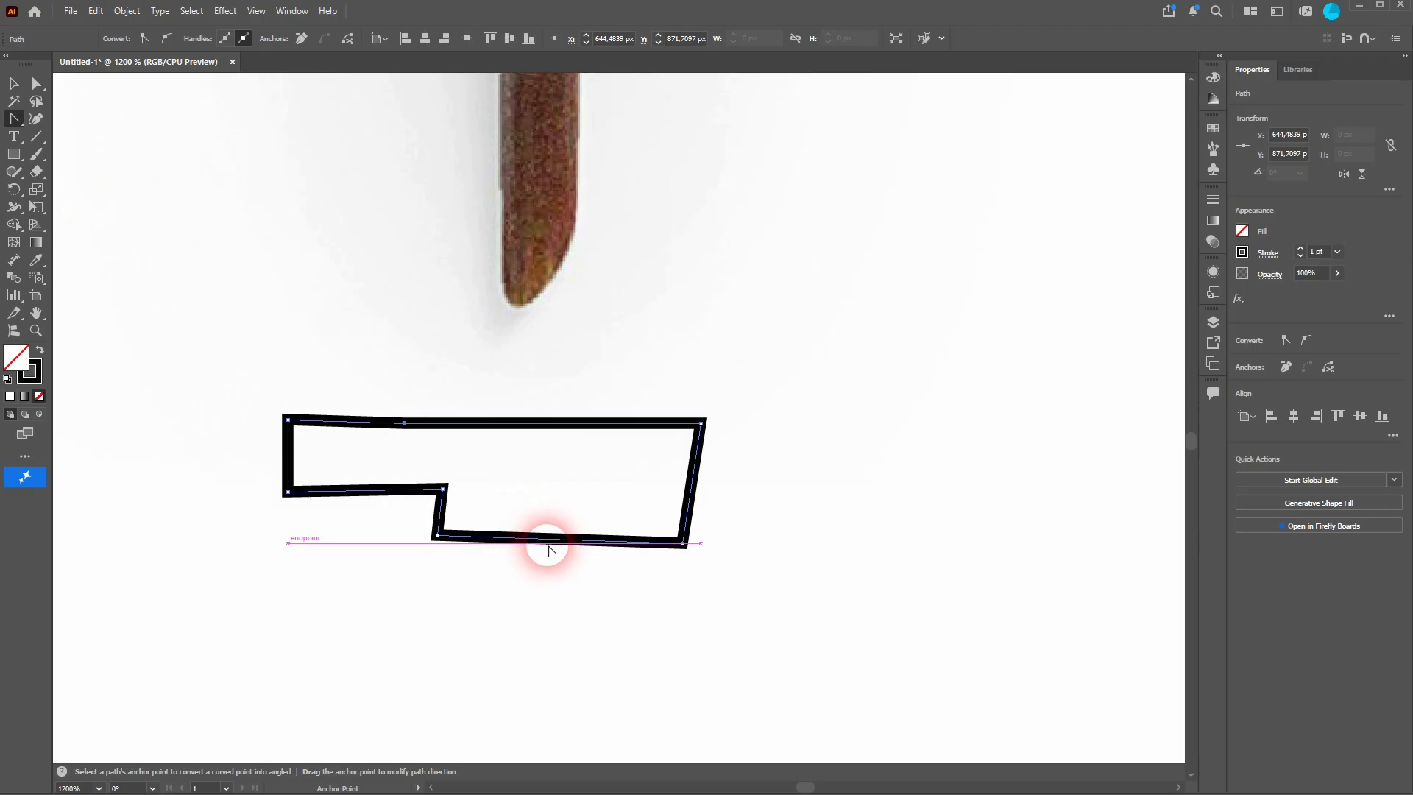
pyautogui.moveTo(554, 547); pyautogui.dragTo(552, 604)
pyautogui.moveTo(606, 425); pyautogui.dragTo(603, 368)
pyautogui.click(289, 460)
pyautogui.moveTo(289, 460); pyautogui.dragTo(271, 483)
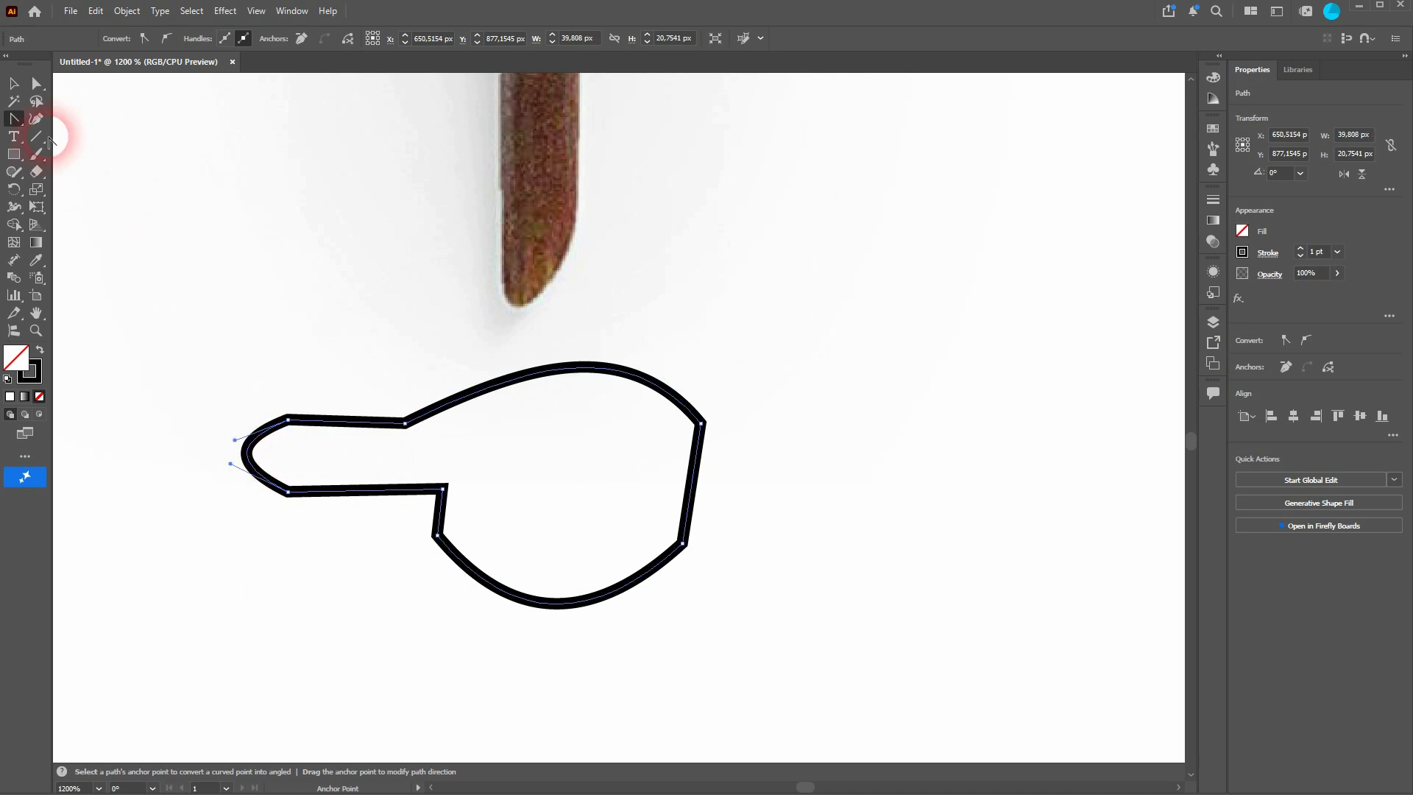
# Step: Select and remove the curved practice shape
pyautogui.click(10, 87)
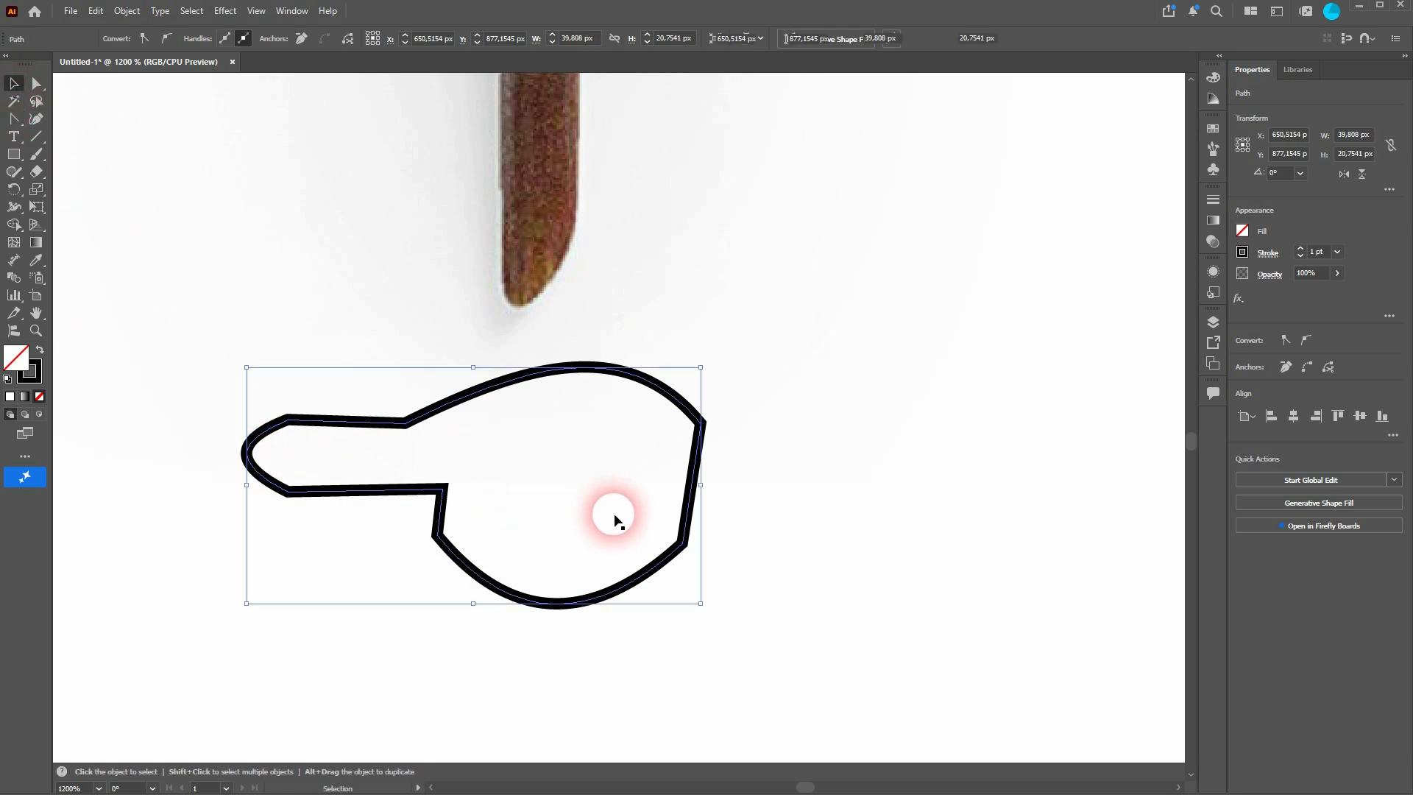
pyautogui.press('Delete')
pyautogui.press('Delete')
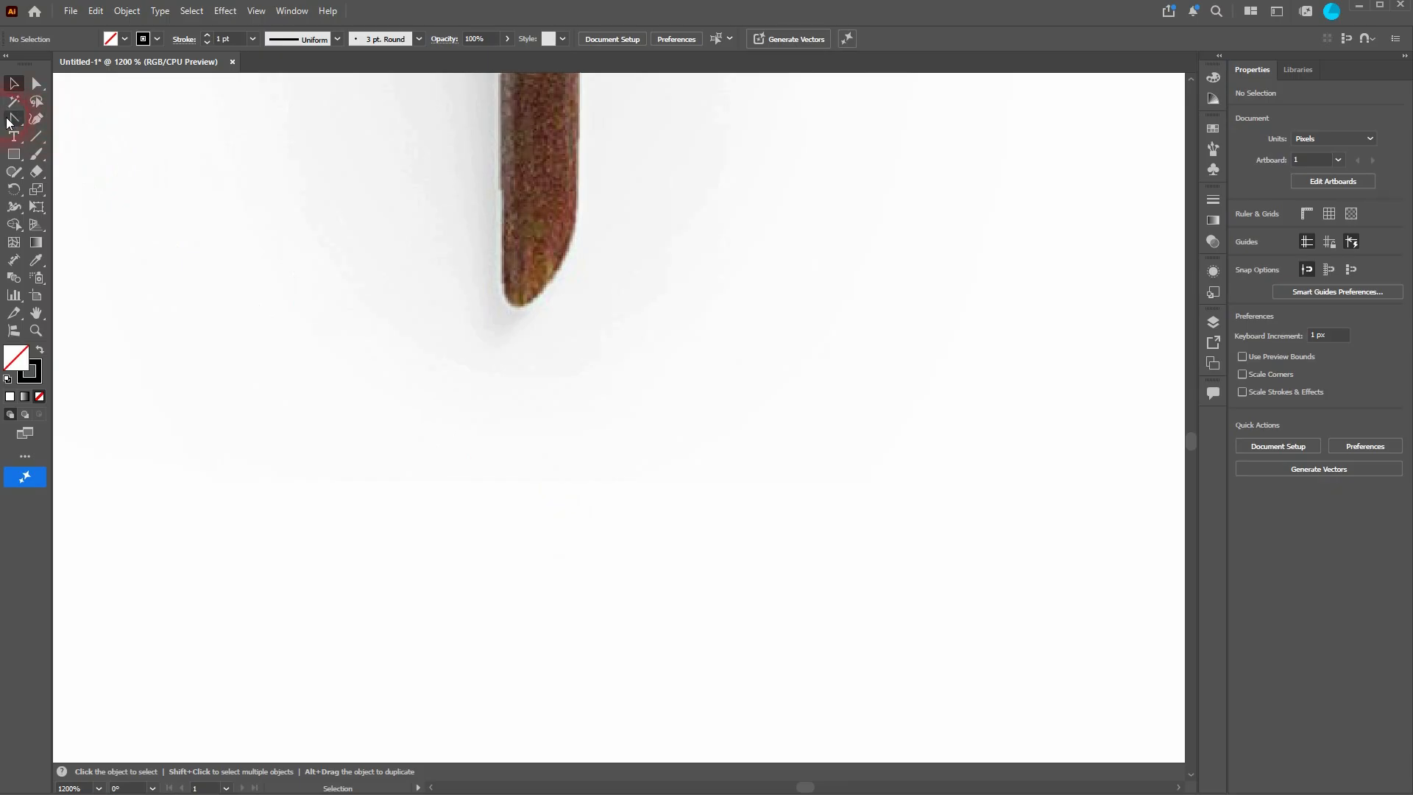
# Step: Start tracing the stem outline with the Pen tool, placing anchors around its cut tip
pyautogui.moveTo(8, 121); pyautogui.dragTo(110, 119)
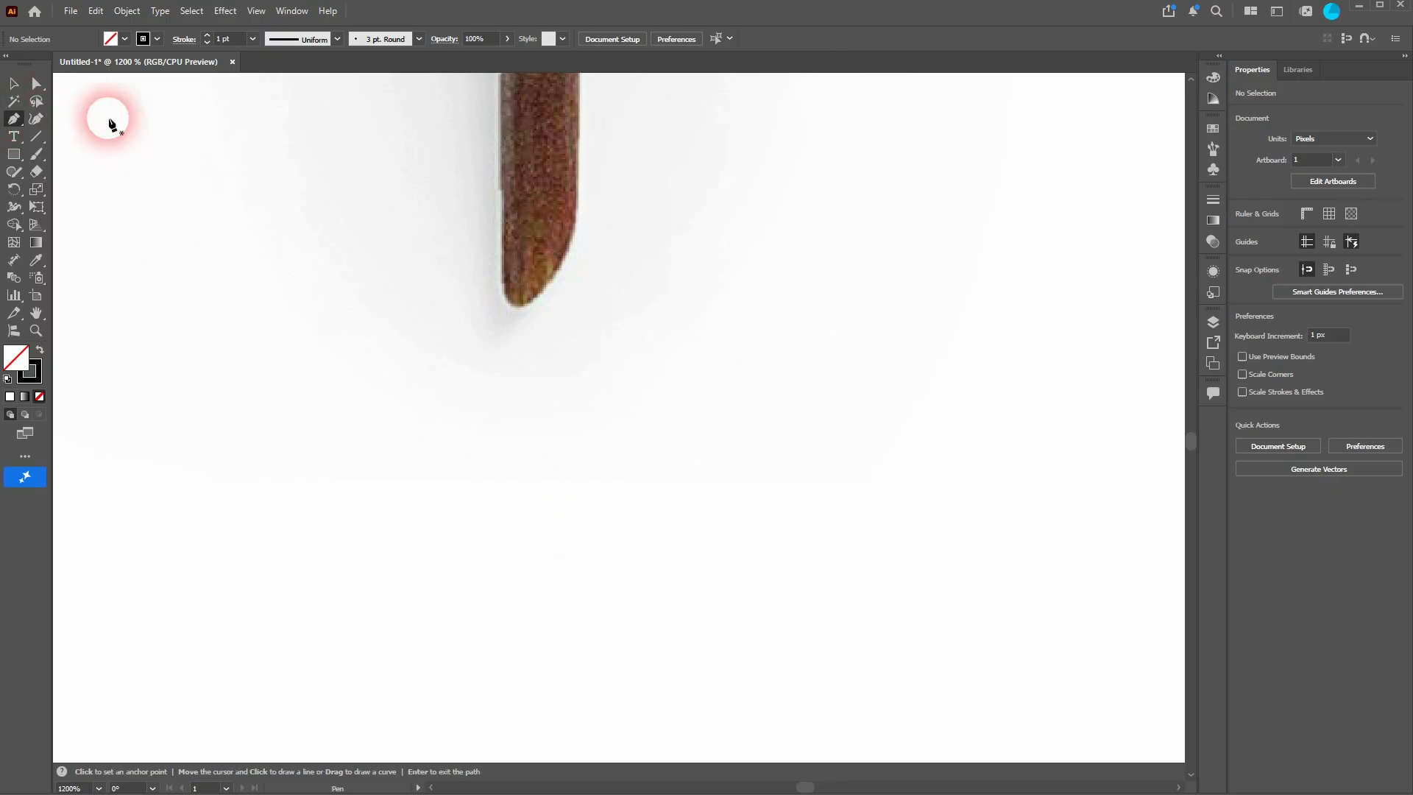
pyautogui.click(575, 225)
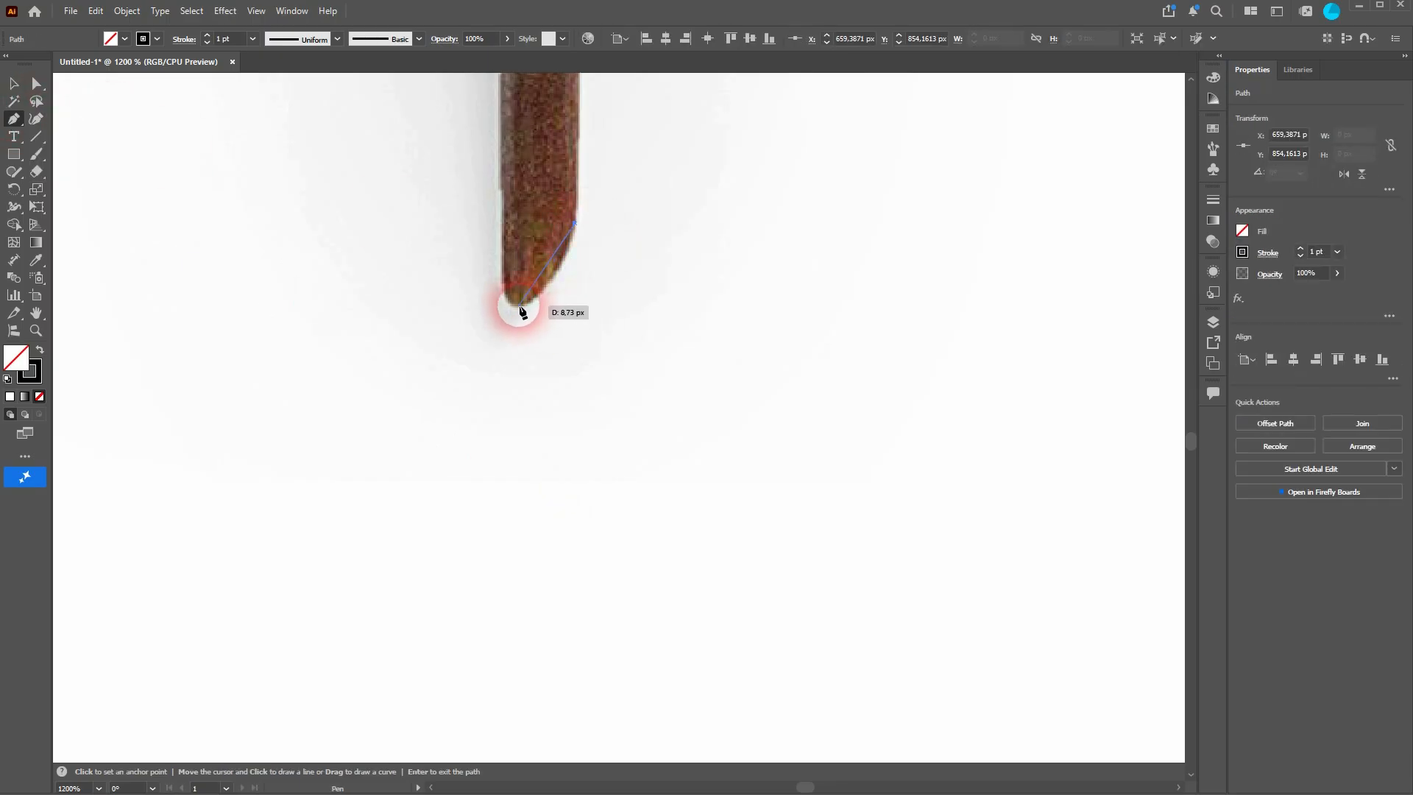
pyautogui.click(519, 306)
pyautogui.click(503, 290)
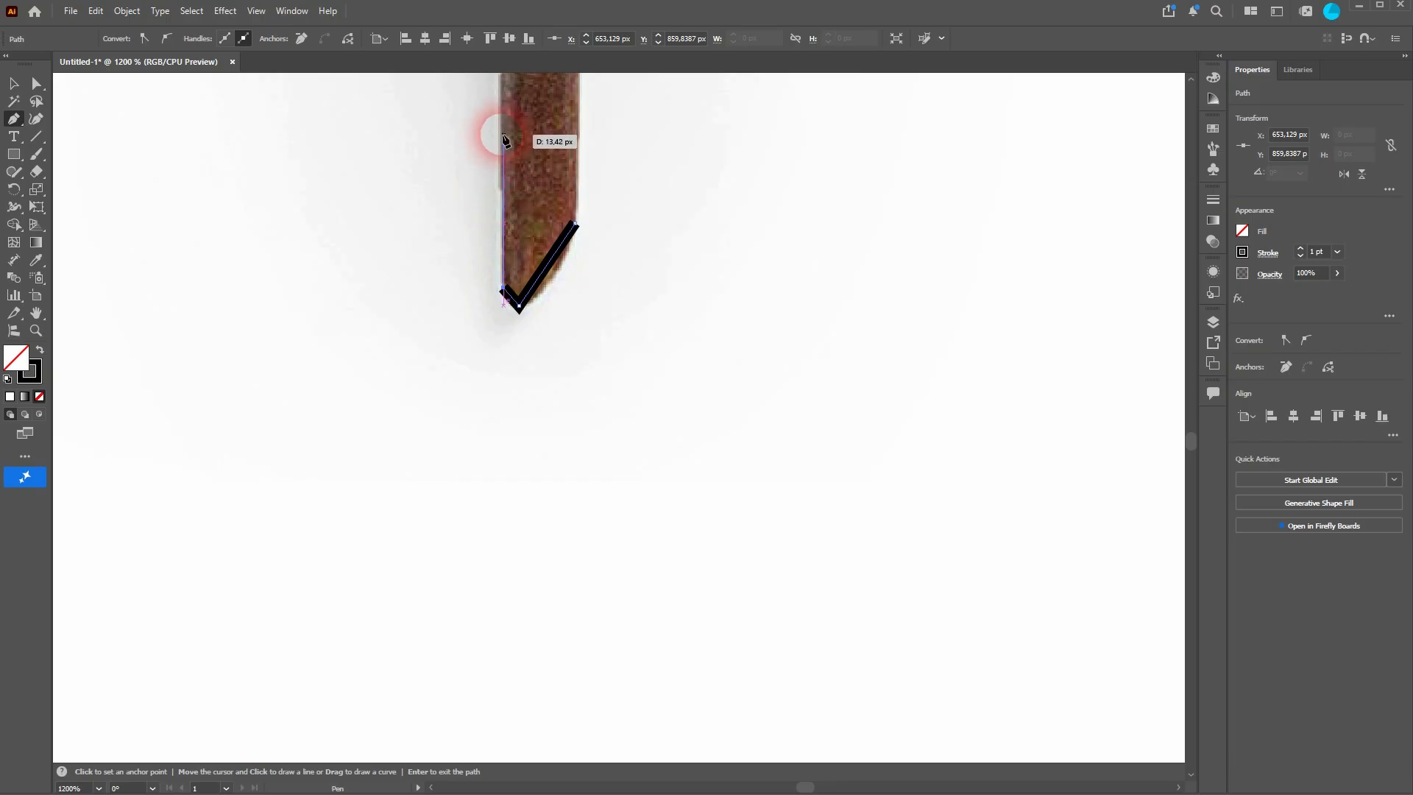
# Step: Continue the path with anchors up the stem's left edge
pyautogui.scroll(10, 504, 148)
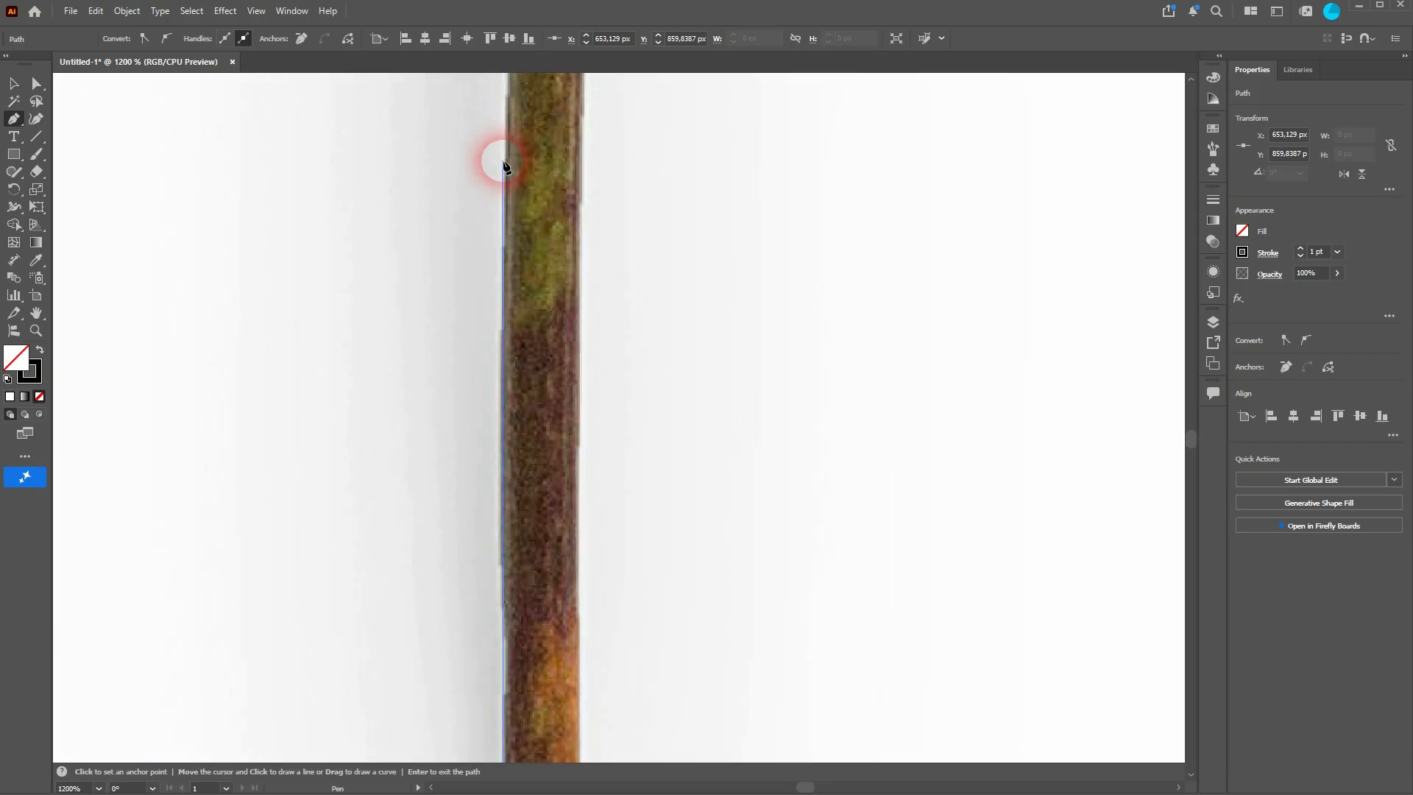
pyautogui.scroll(6, 508, 166)
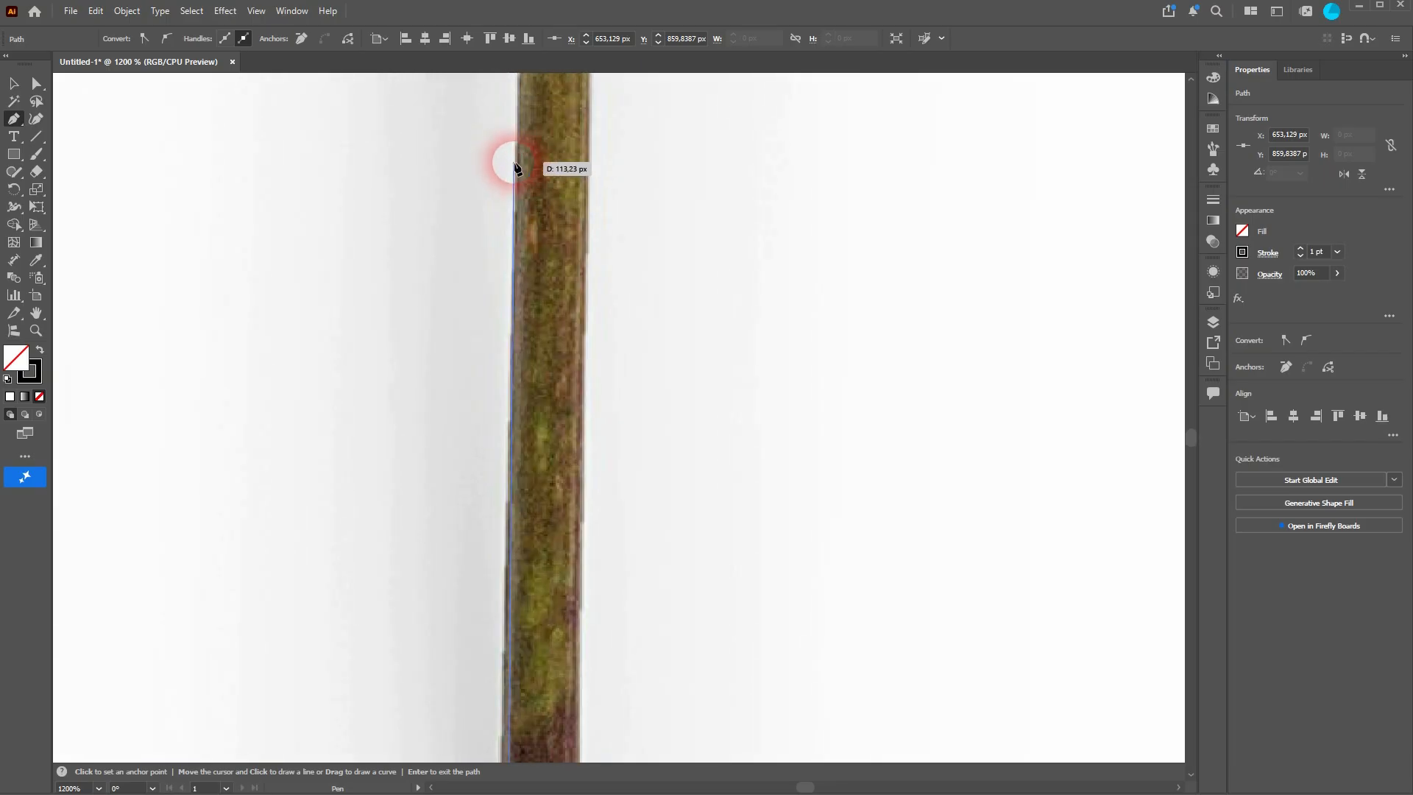
pyautogui.click(513, 160)
pyautogui.scroll(8, 515, 169)
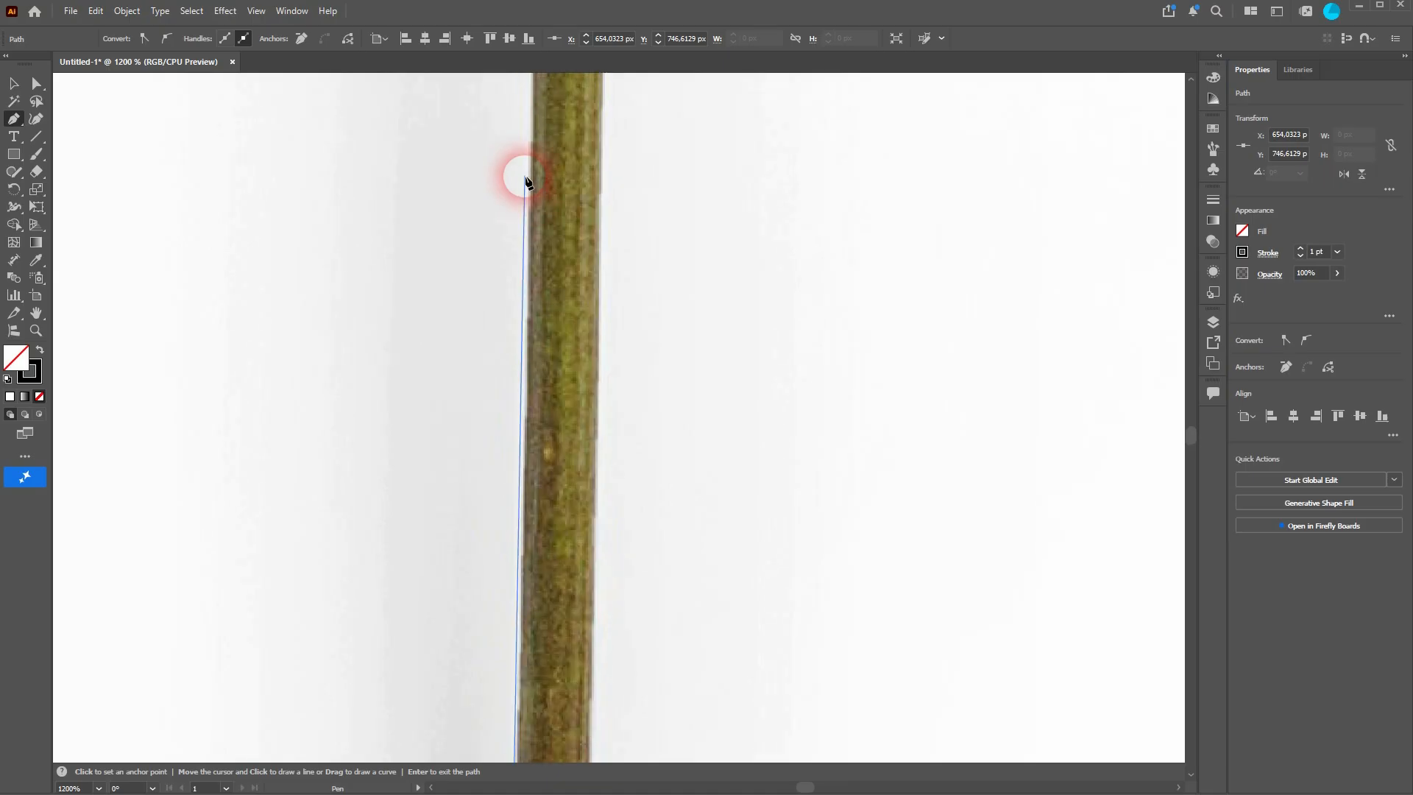
pyautogui.scroll(-3, 525, 180)
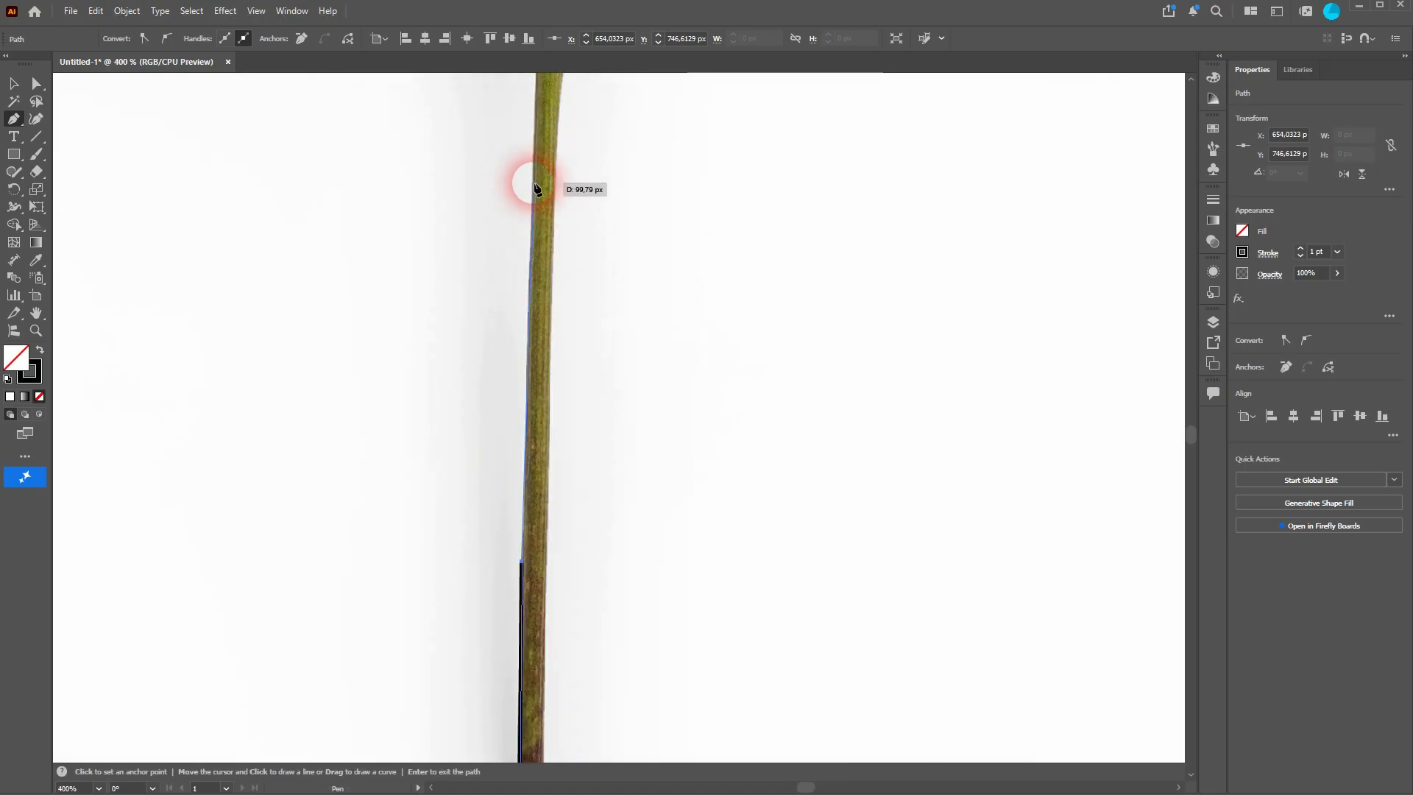
pyautogui.click(534, 188)
# Step: Extend the path up the stem's left edge to where the leaf branches off
pyautogui.scroll(3, 535, 188)
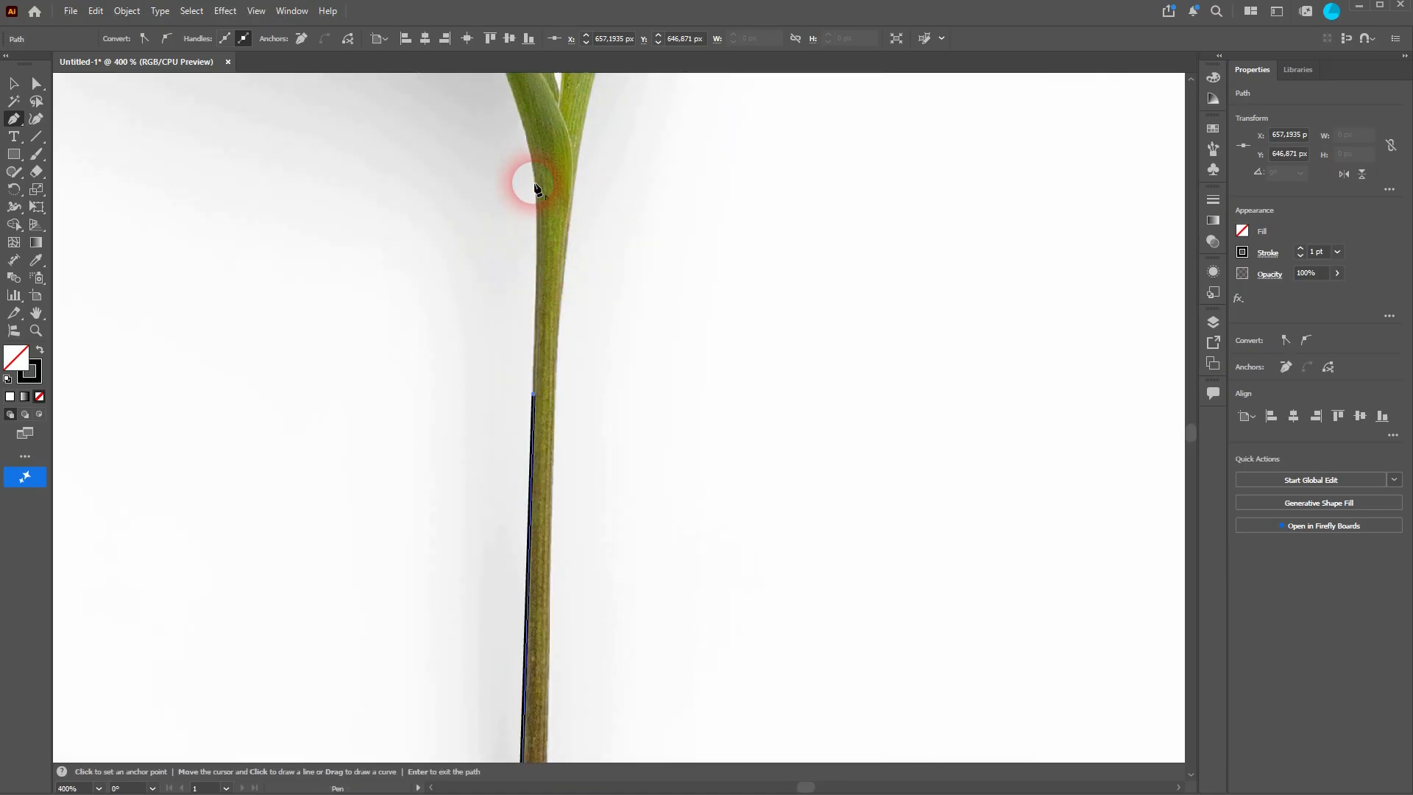
pyautogui.click(537, 247)
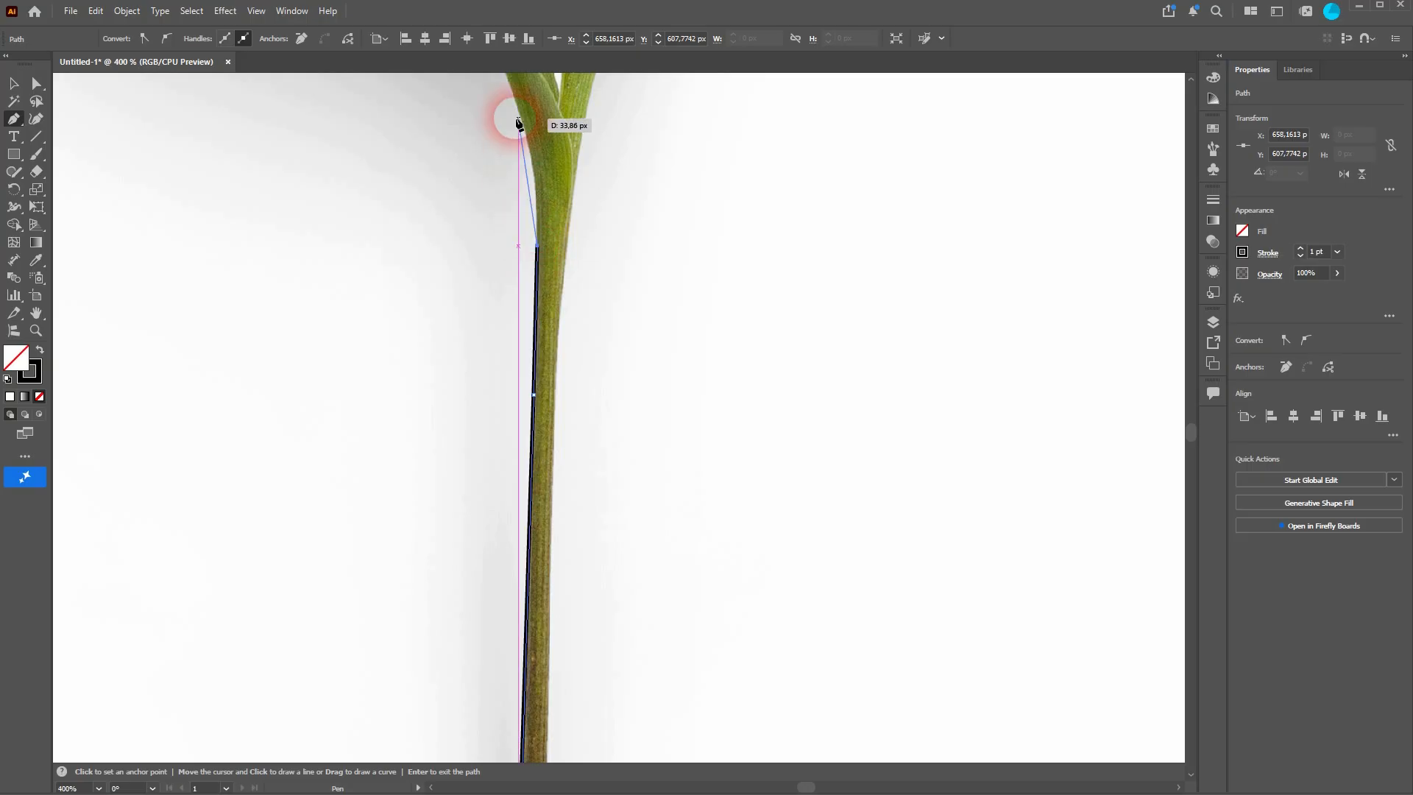
pyautogui.click(518, 117)
pyautogui.scroll(5, 515, 116)
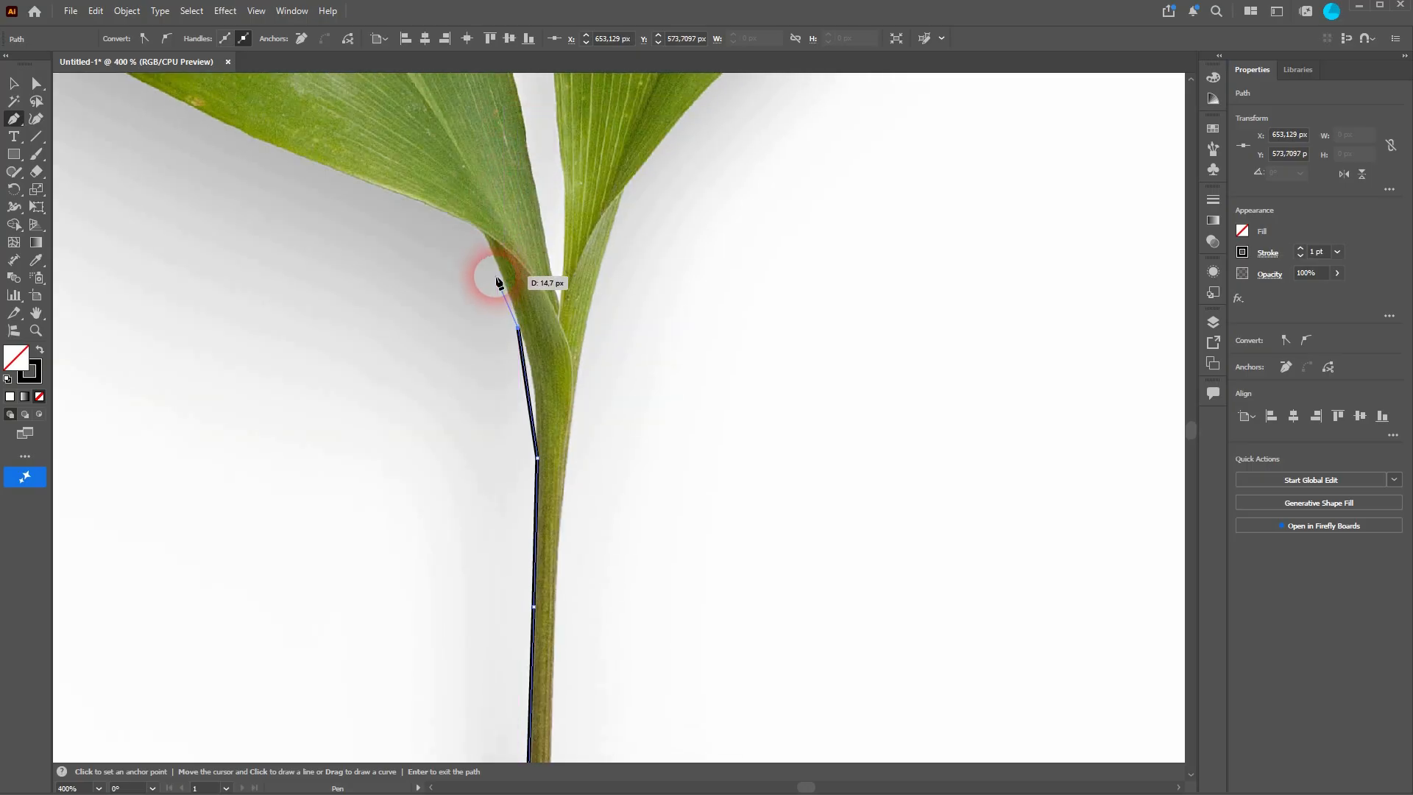
pyautogui.click(480, 231)
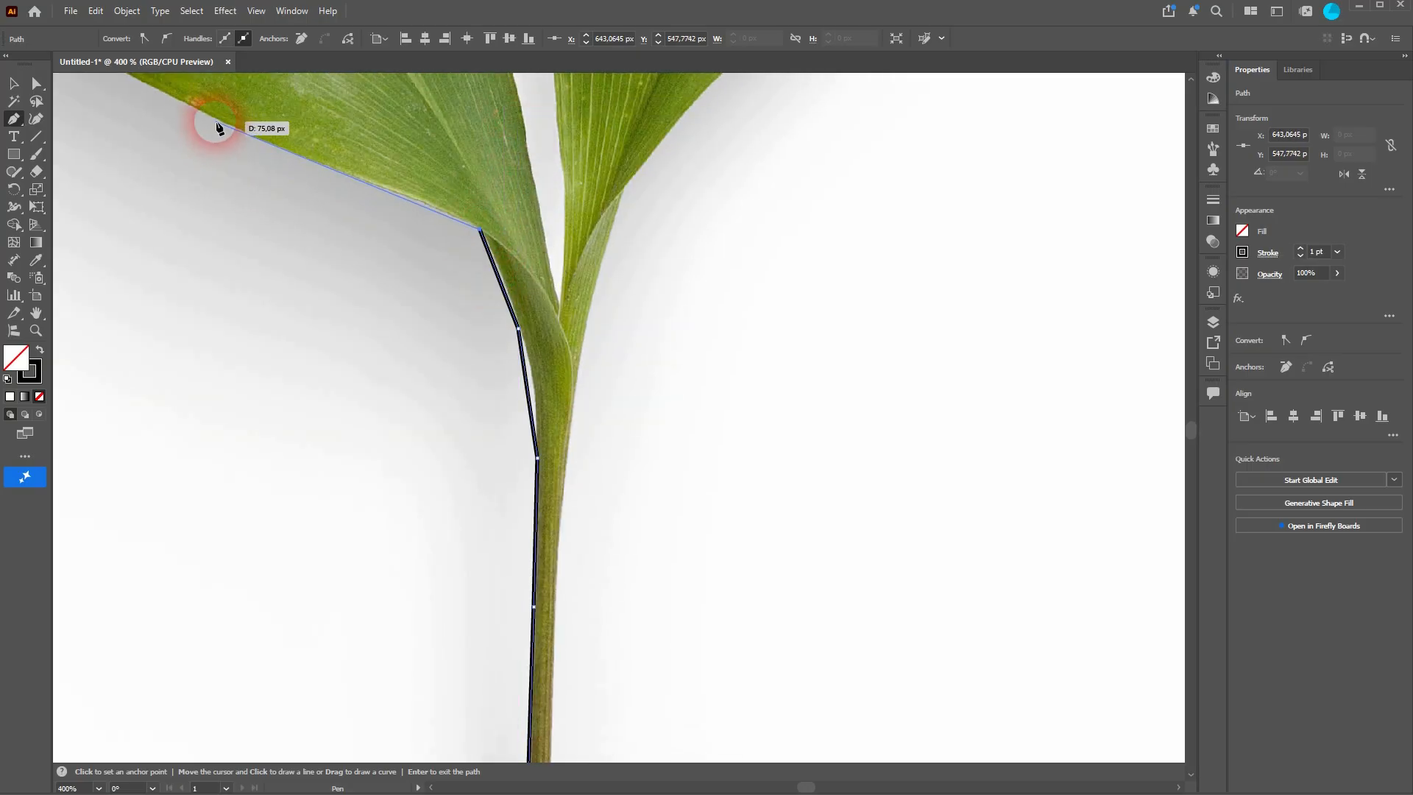
# Step: Trace the leaf's lower edge with anchors out toward its tip
pyautogui.click(218, 124)
pyautogui.moveTo(199, 117); pyautogui.dragTo(828, 492)
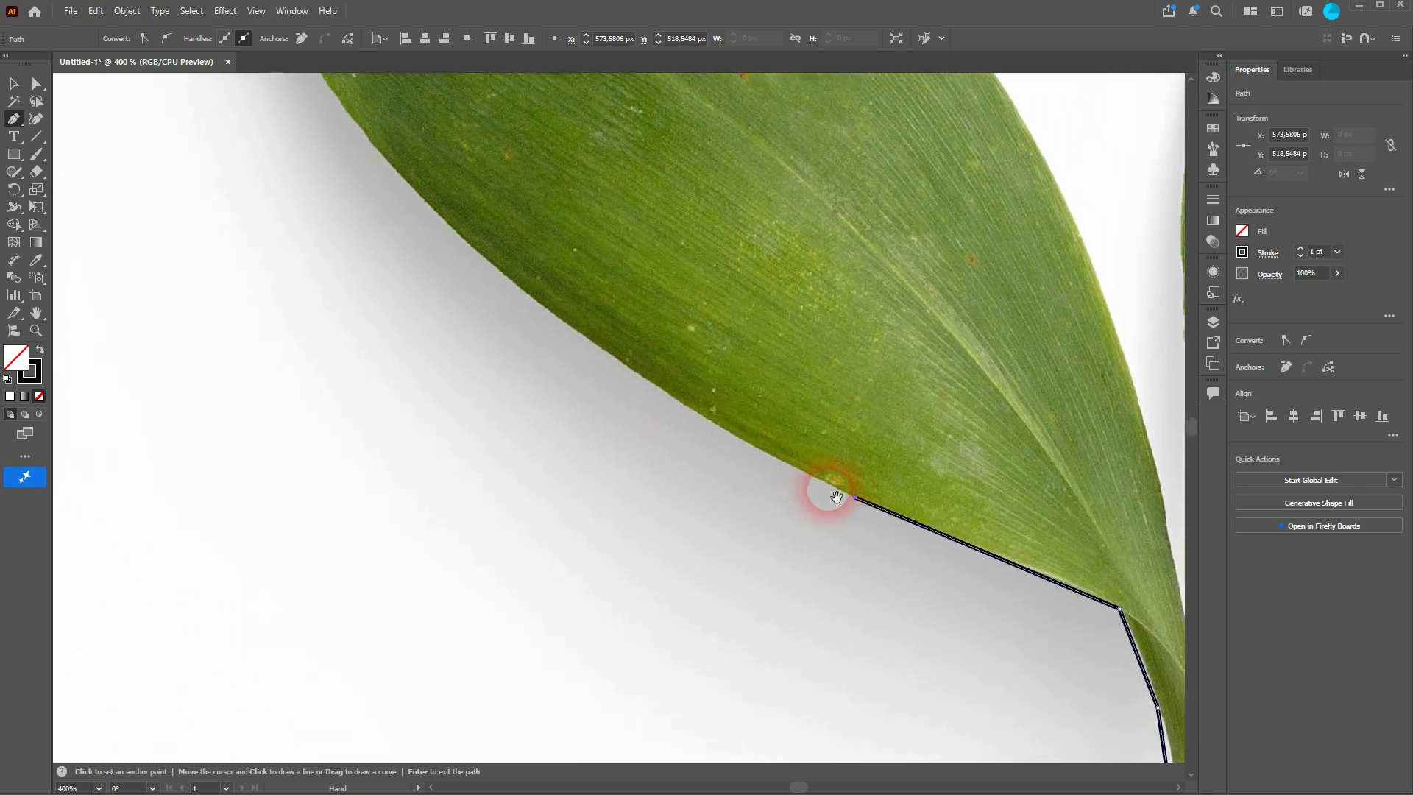
pyautogui.click(502, 278)
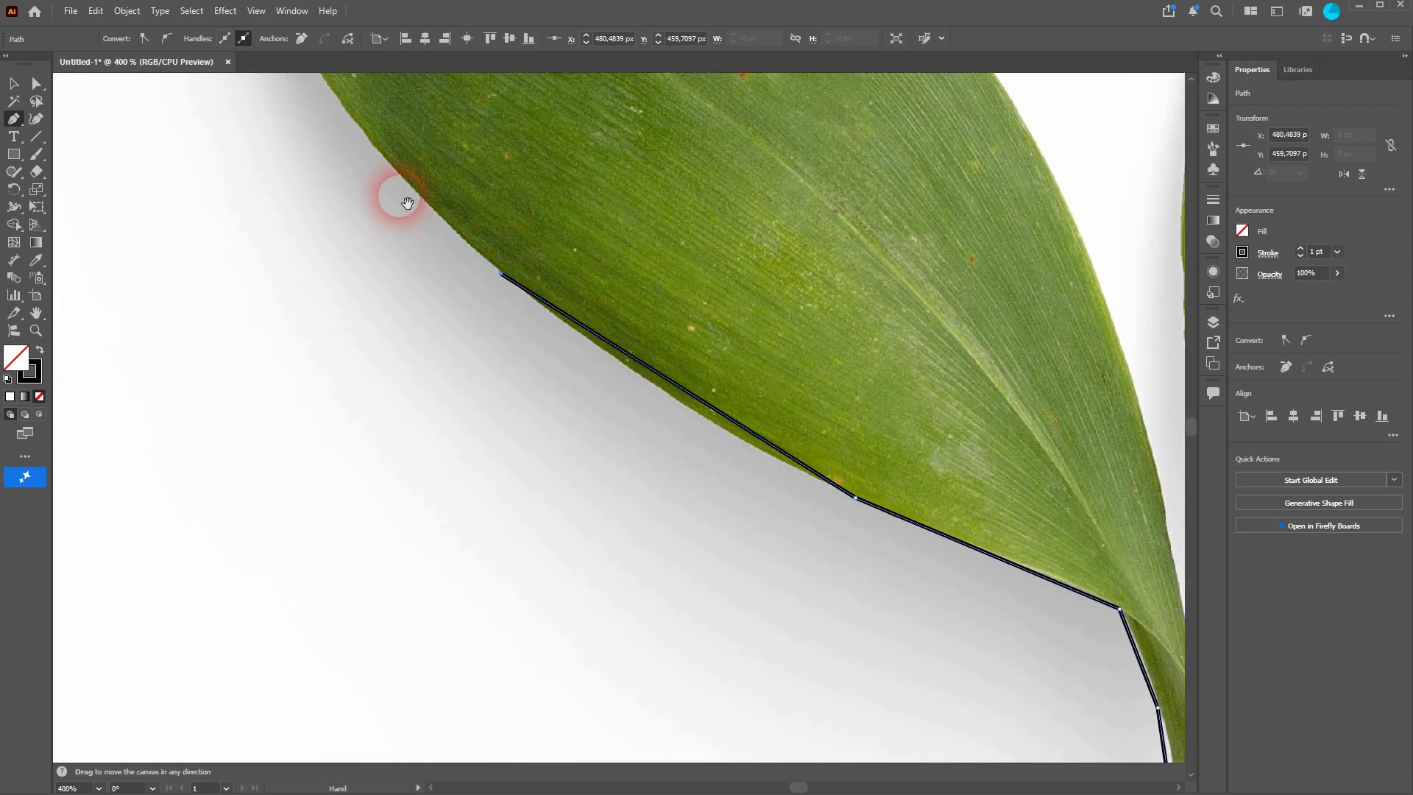
pyautogui.moveTo(410, 253); pyautogui.dragTo(686, 549)
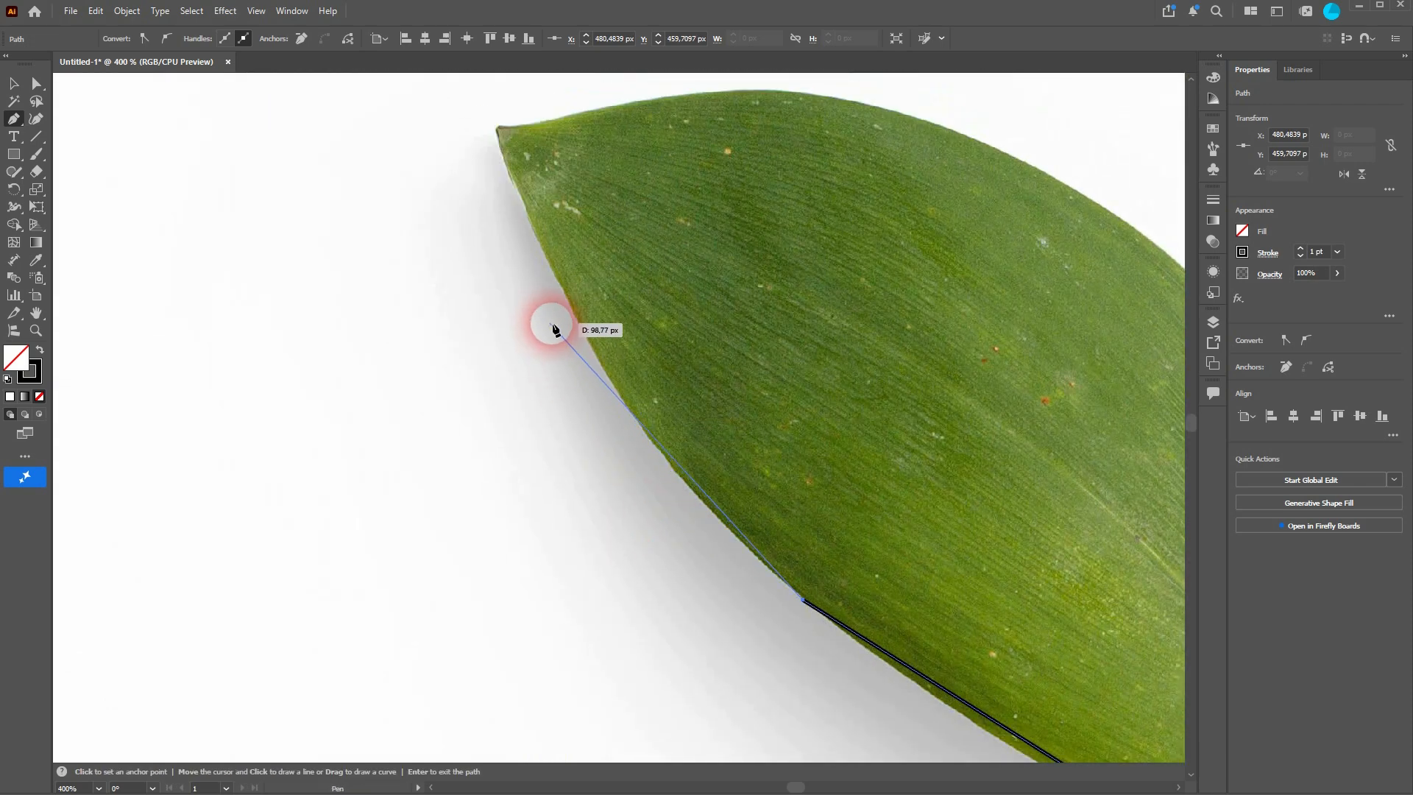
pyautogui.click(578, 324)
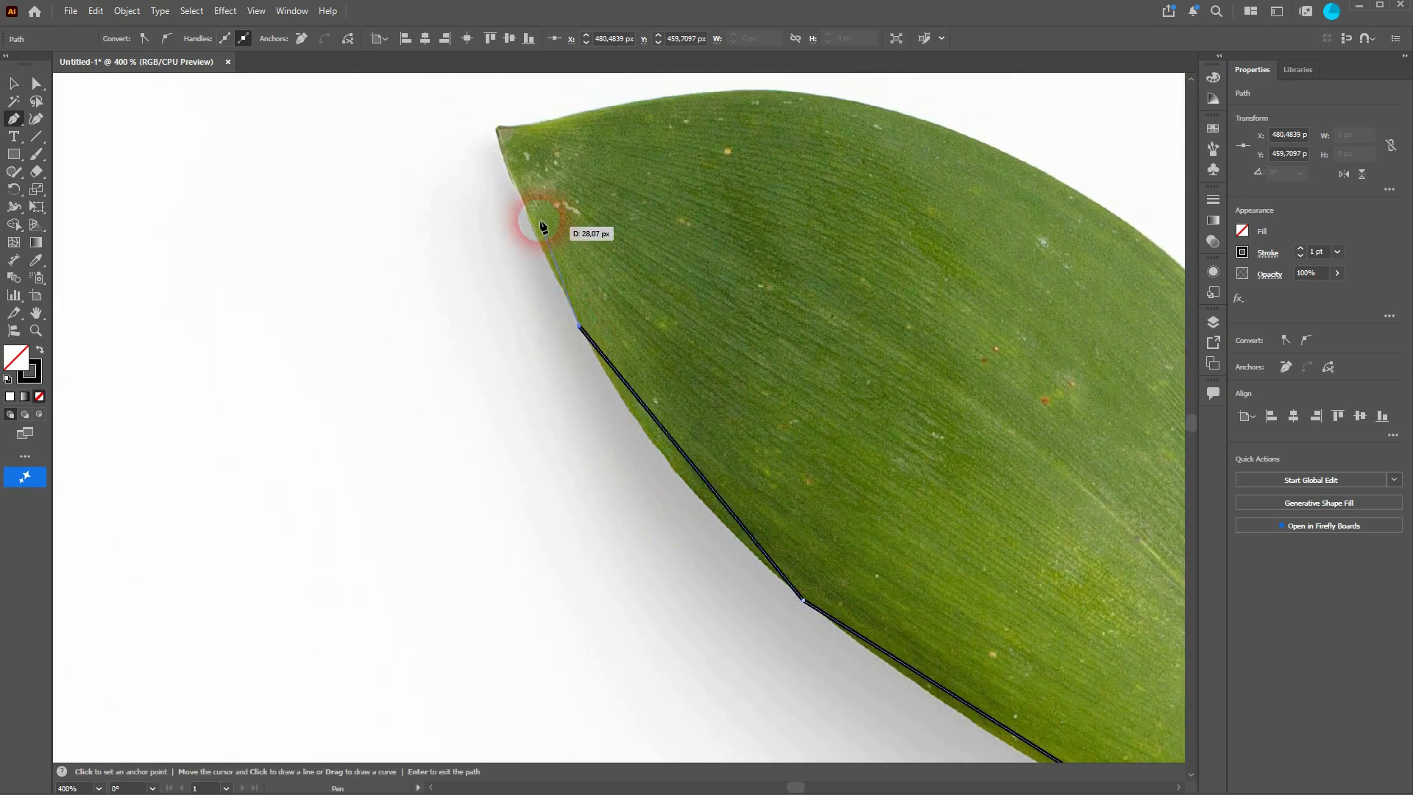
pyautogui.click(512, 174)
# Step: Place anchors at the leaf's tip and continue along its upper edge
pyautogui.click(495, 127)
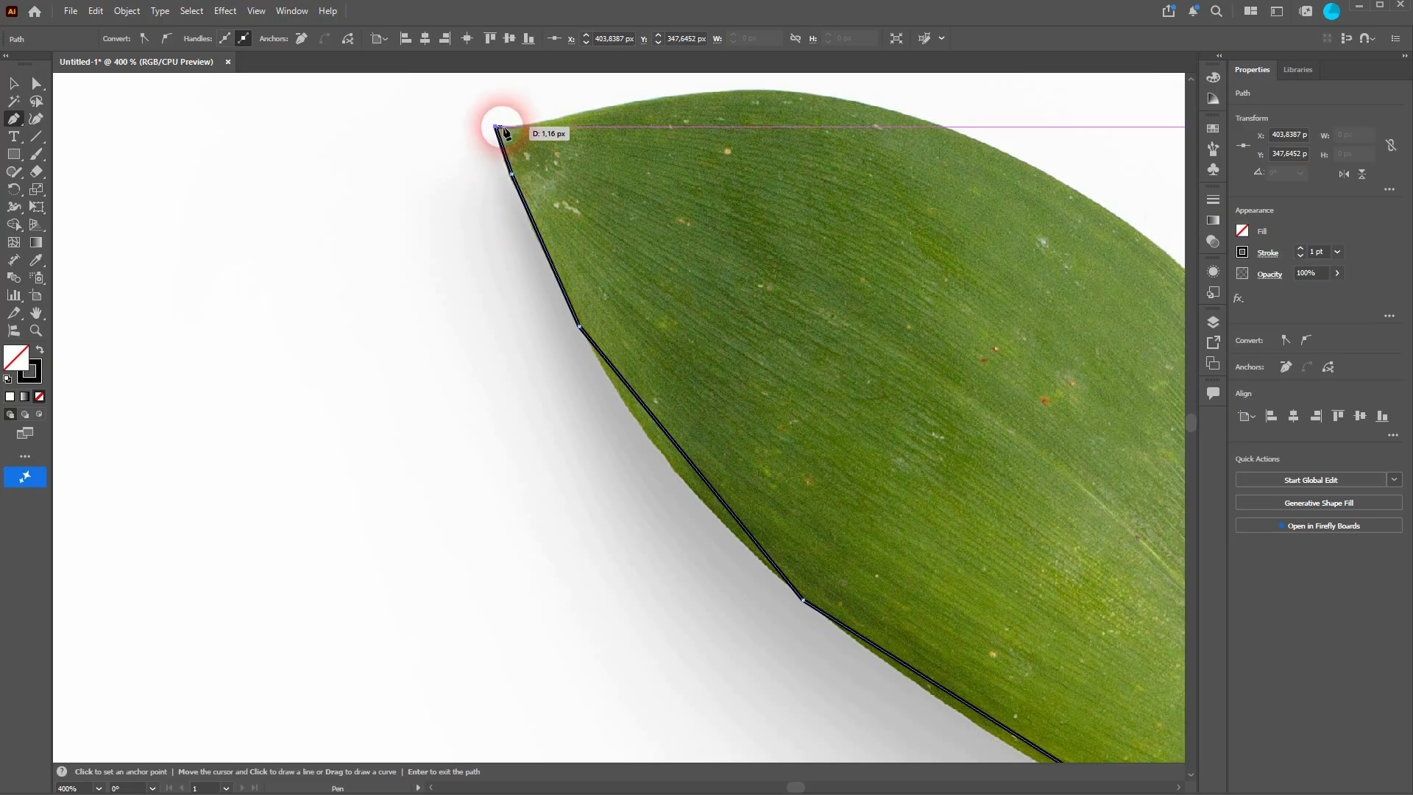
pyautogui.click(522, 127)
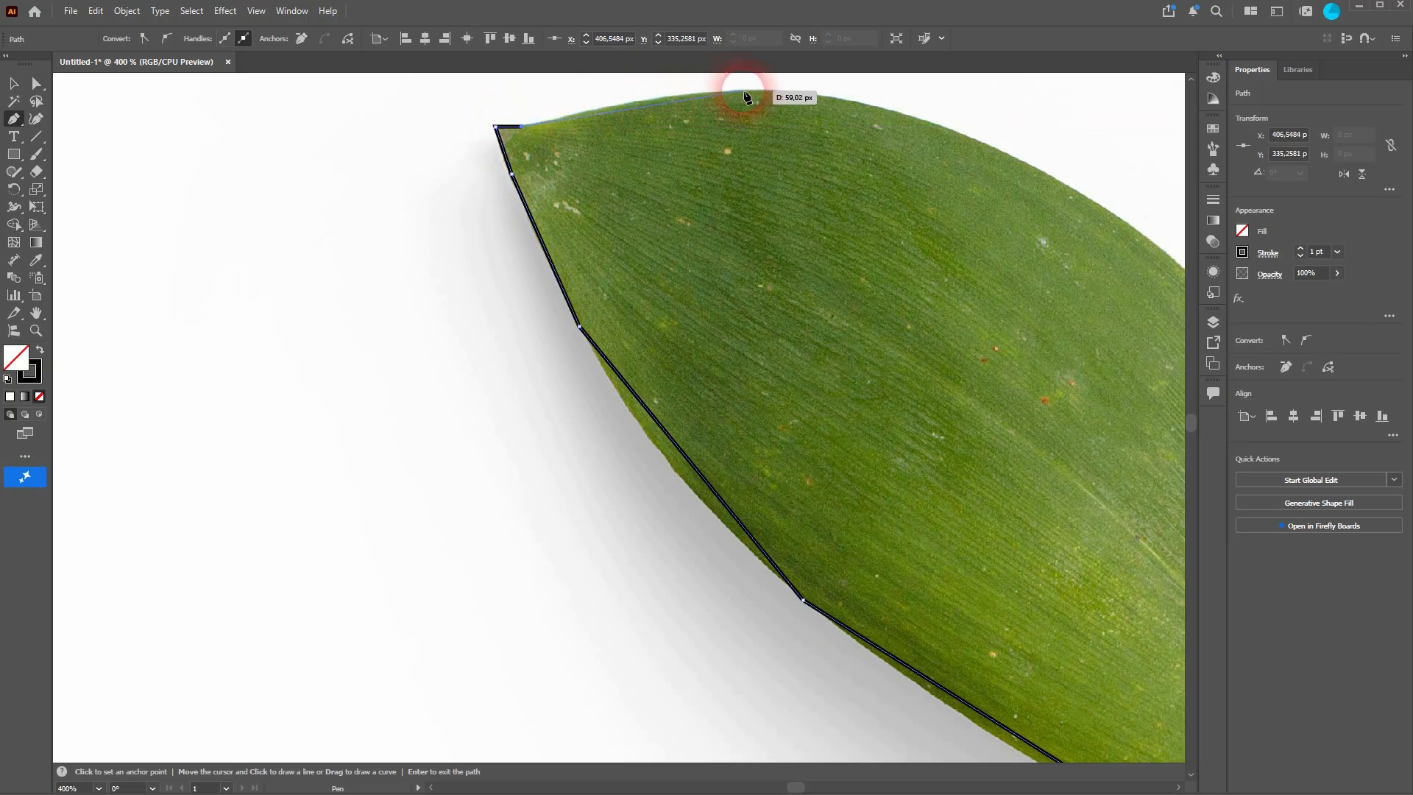
pyautogui.click(804, 95)
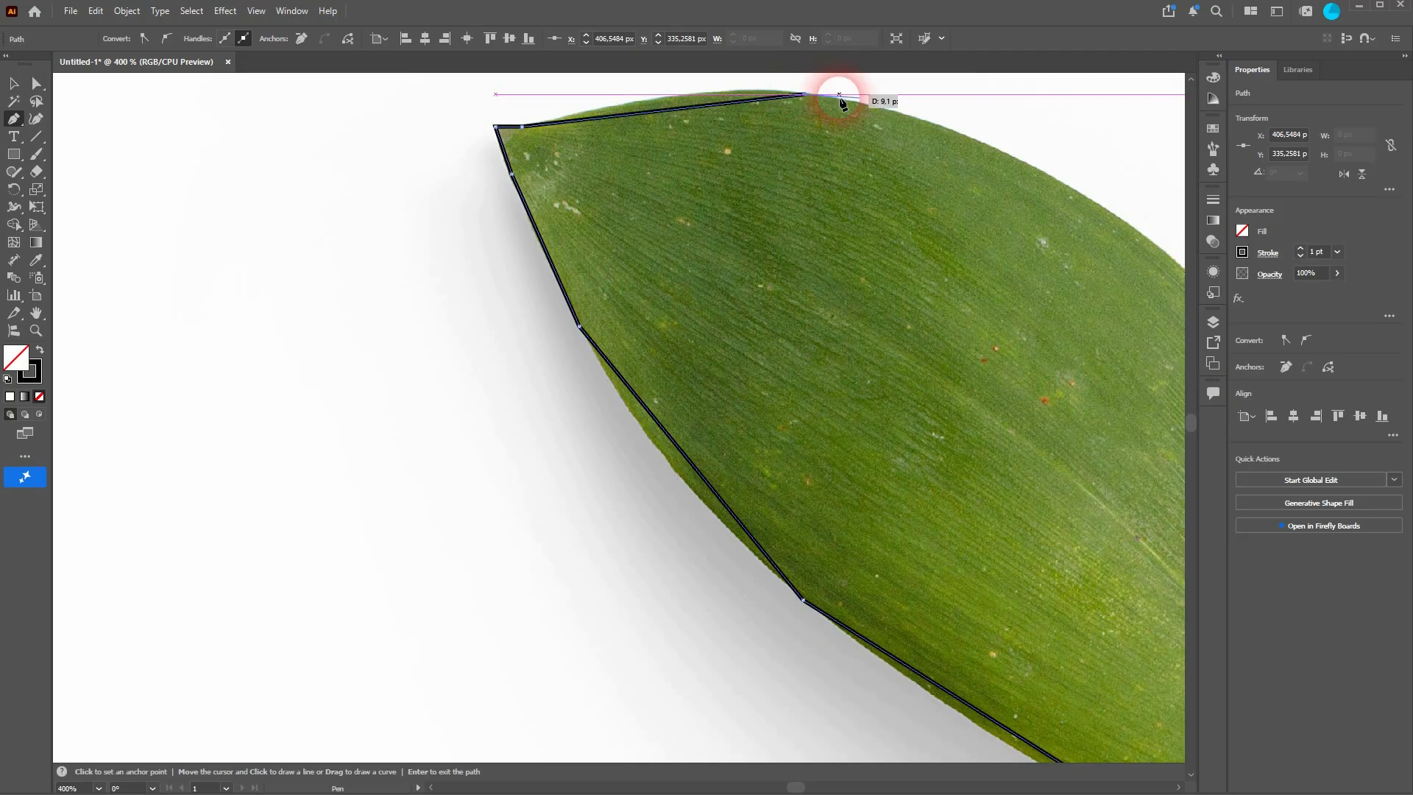
pyautogui.click(1136, 228)
pyautogui.moveTo(1123, 346); pyautogui.dragTo(489, 278)
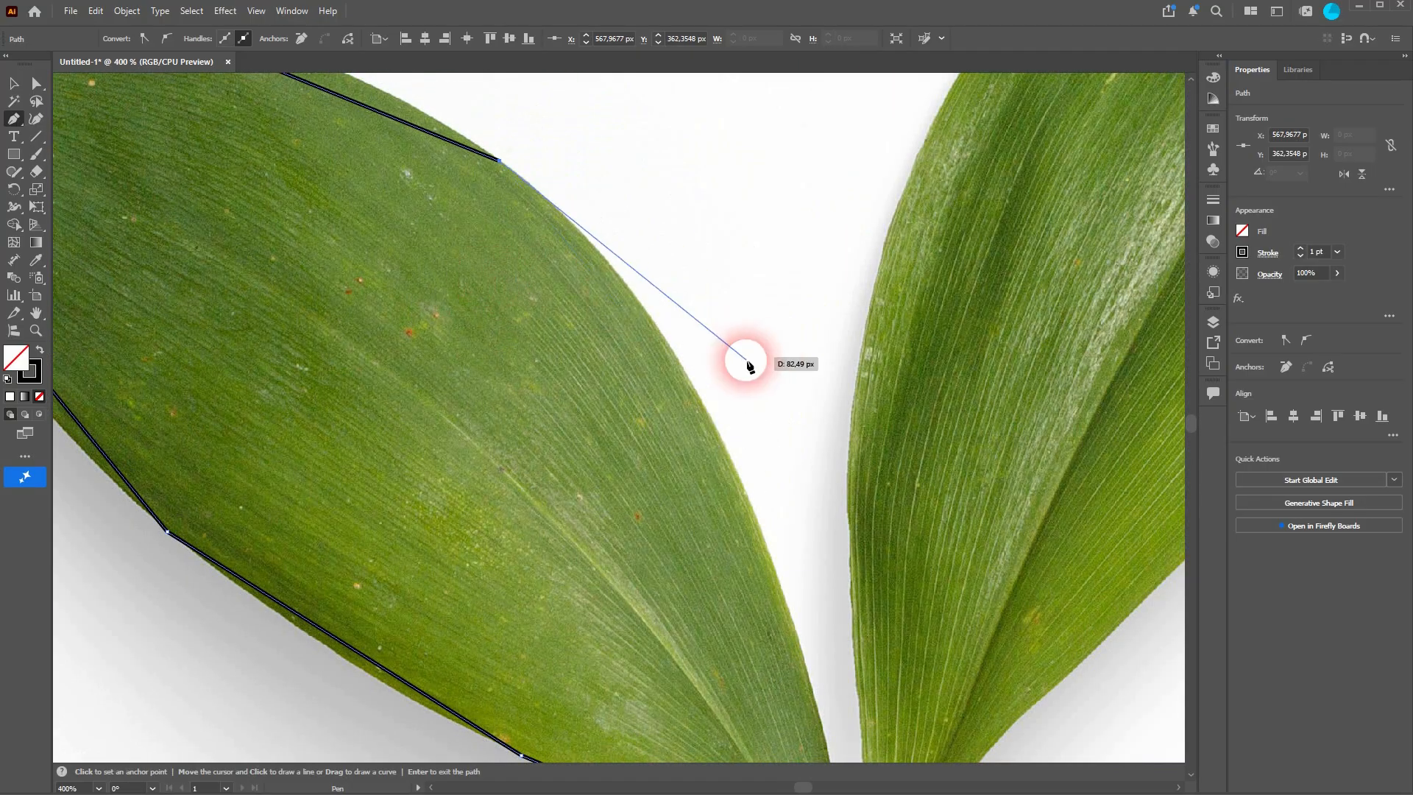
# Step: Trace the leaf's upper edge back down to the junction where the second leaf meets the stem
pyautogui.click(711, 418)
pyautogui.moveTo(713, 542); pyautogui.dragTo(542, 306)
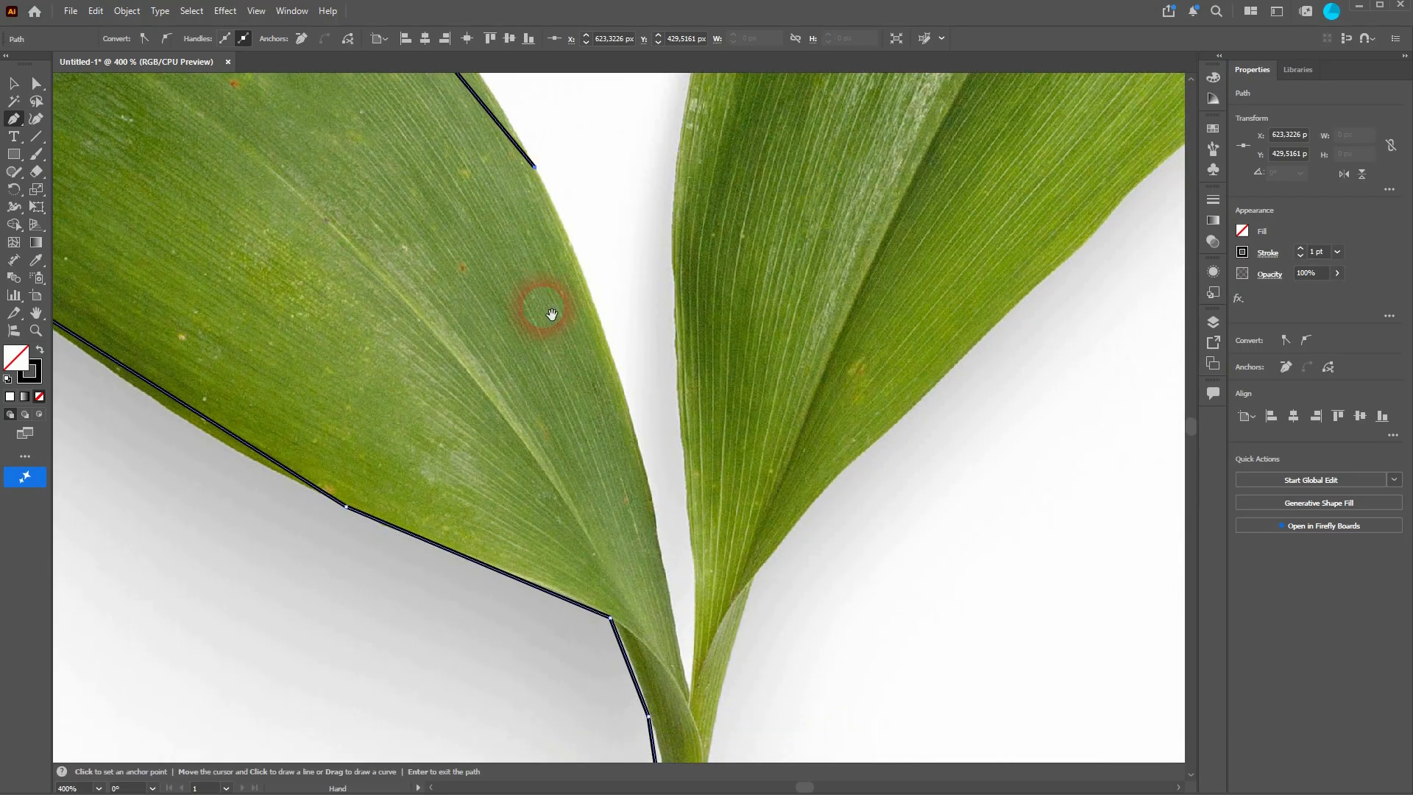
pyautogui.click(652, 502)
pyautogui.click(665, 571)
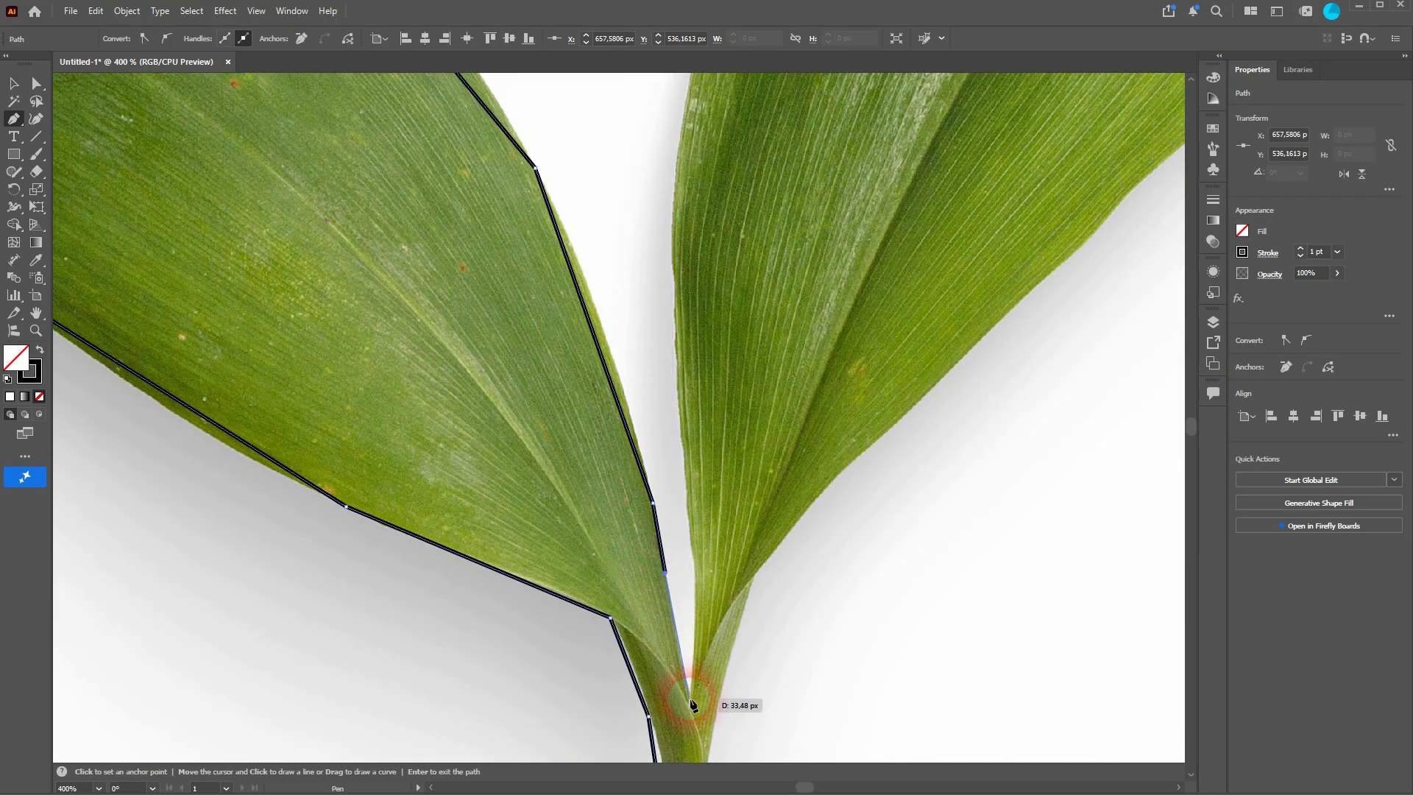
pyautogui.click(687, 690)
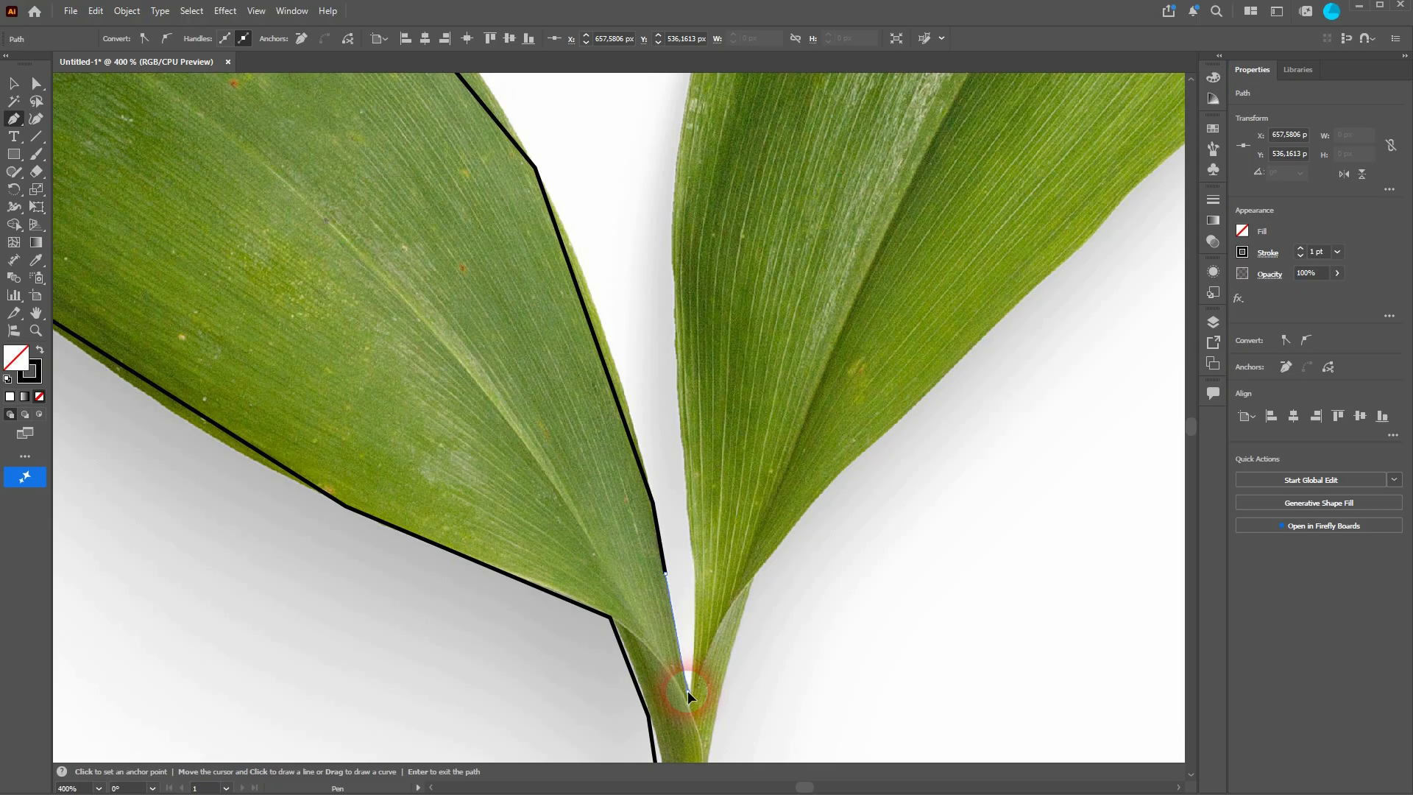
# Step: Continue the path with anchors up the second leaf's inner edge
pyautogui.click(695, 593)
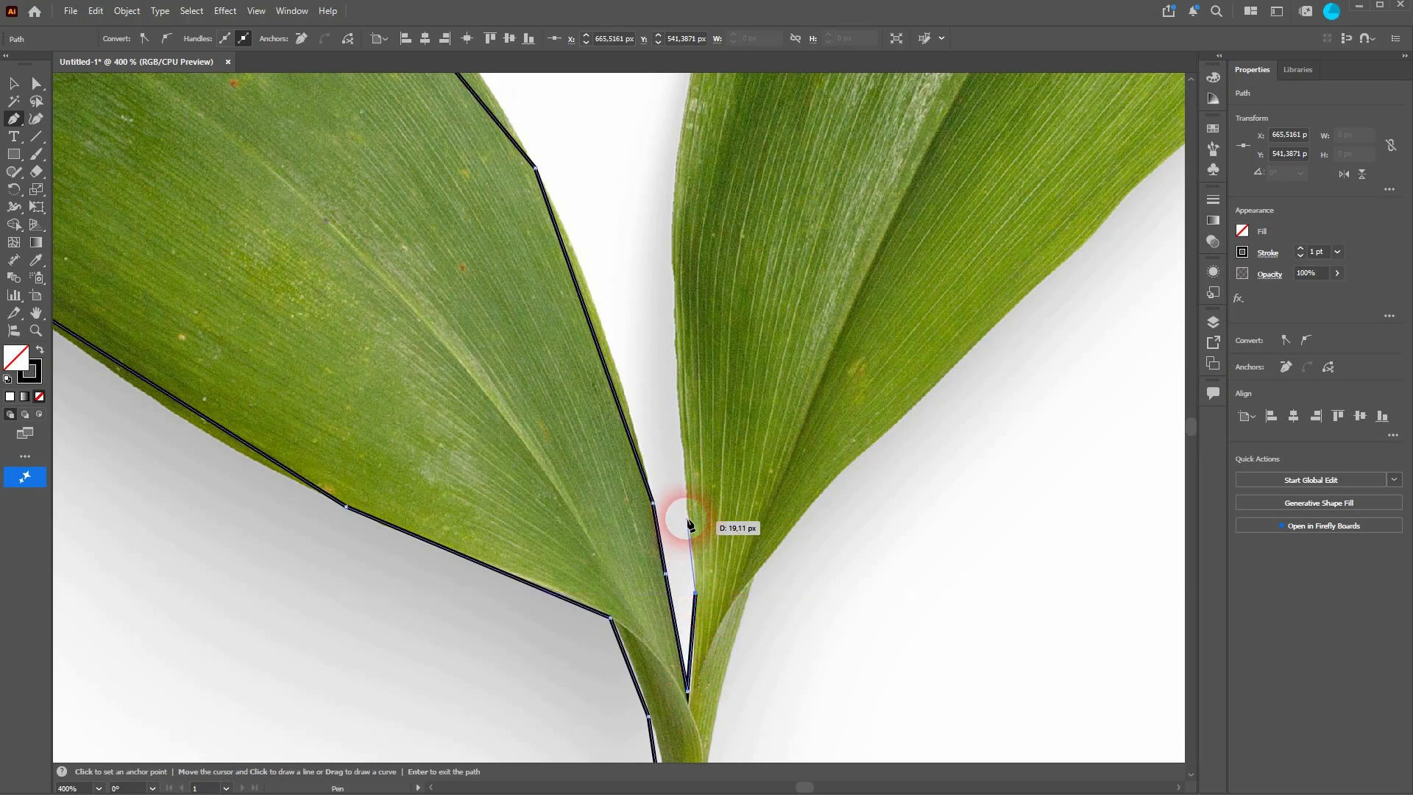
pyautogui.click(684, 489)
pyautogui.click(677, 328)
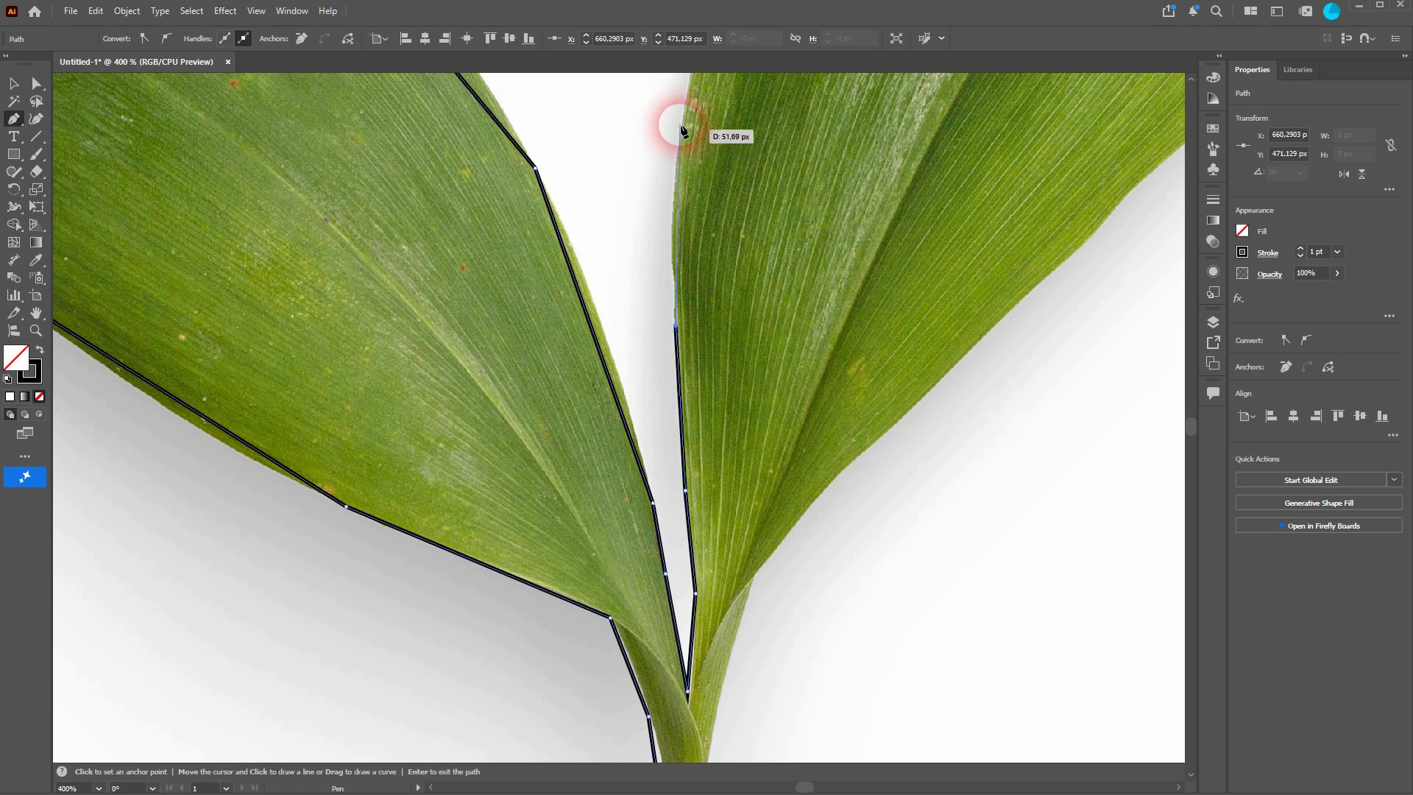
pyautogui.click(685, 112)
# Step: Extend the path along the second leaf's edge up to its pointed tip
pyautogui.press('space')
pyautogui.moveTo(776, 112); pyautogui.dragTo(593, 598)
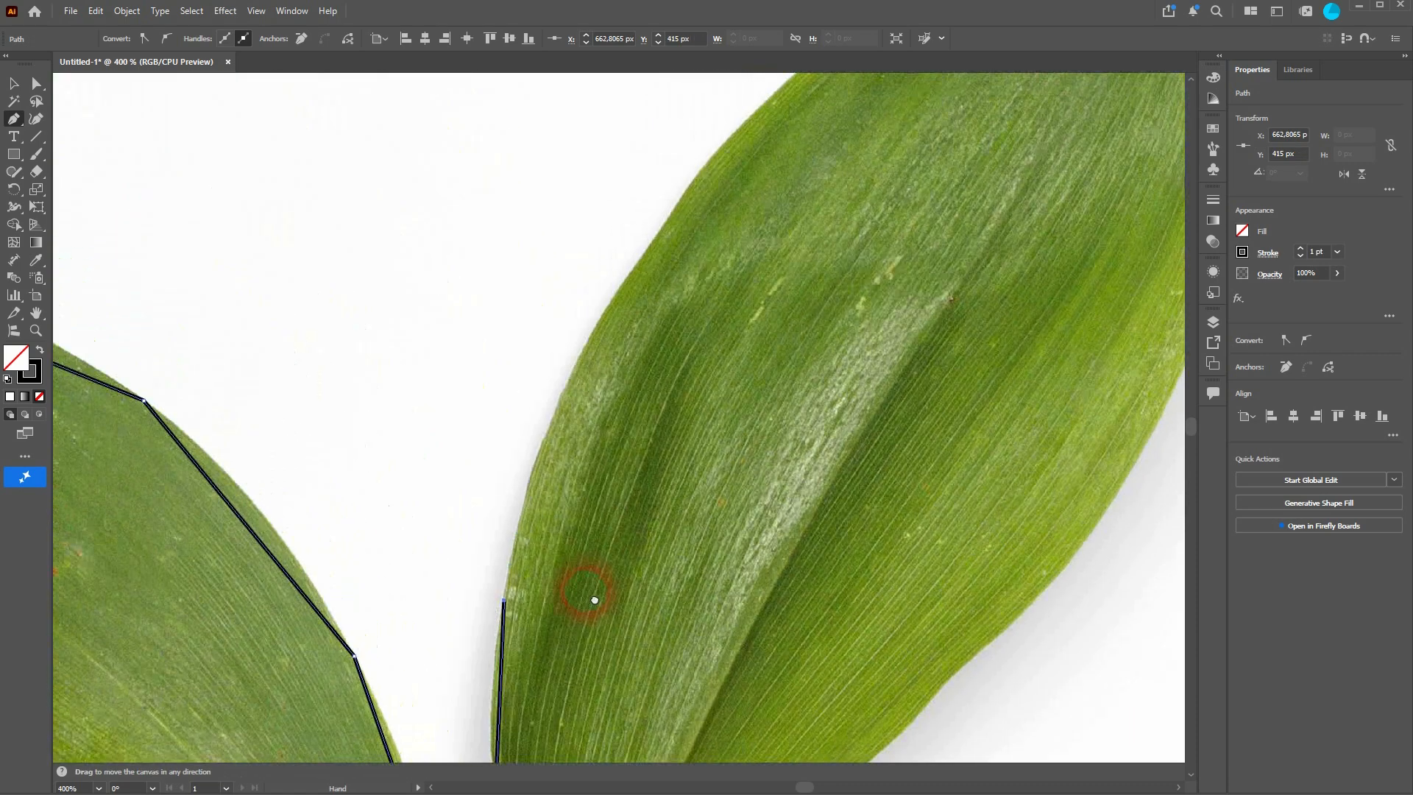
pyautogui.click(594, 335)
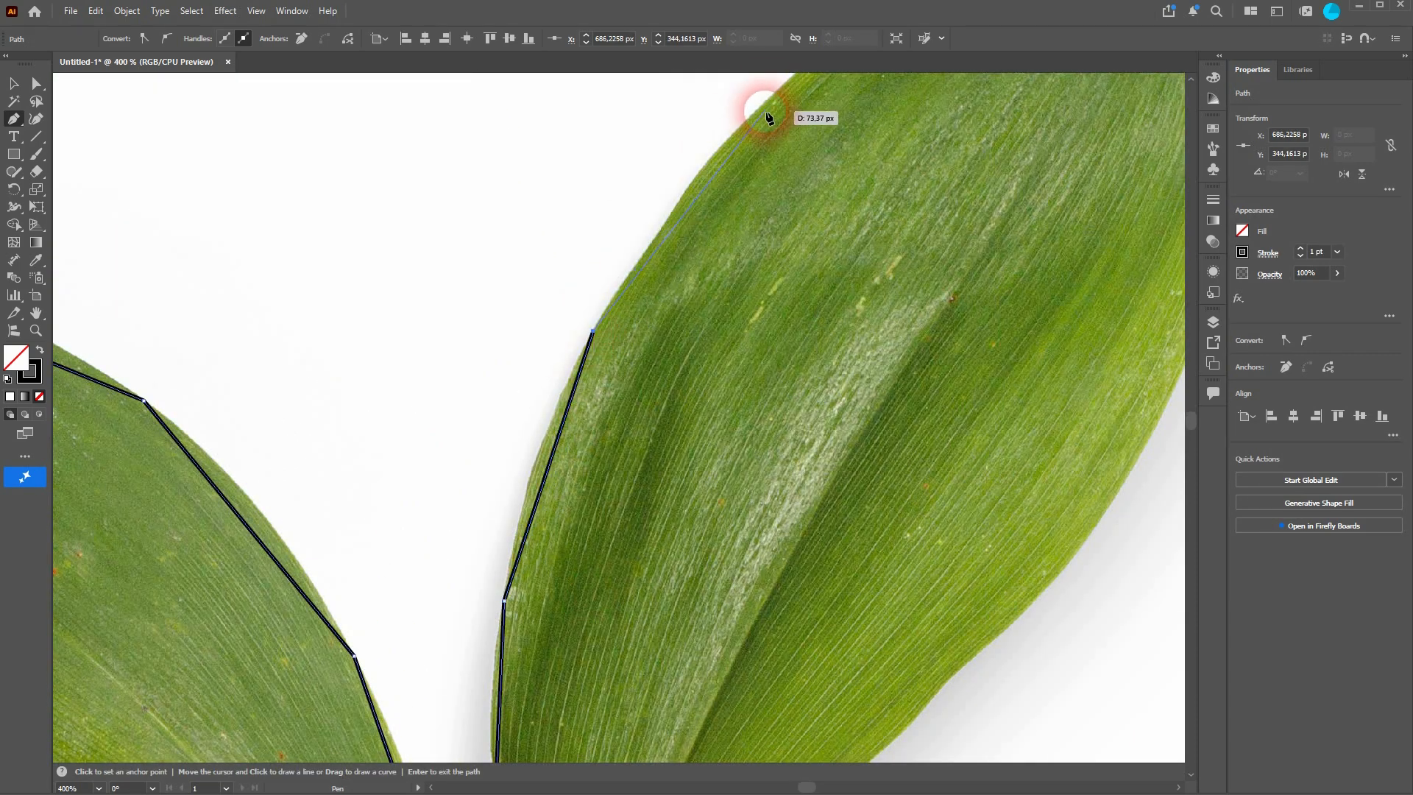
pyautogui.click(769, 99)
pyautogui.press('space')
pyautogui.moveTo(780, 110); pyautogui.dragTo(546, 536)
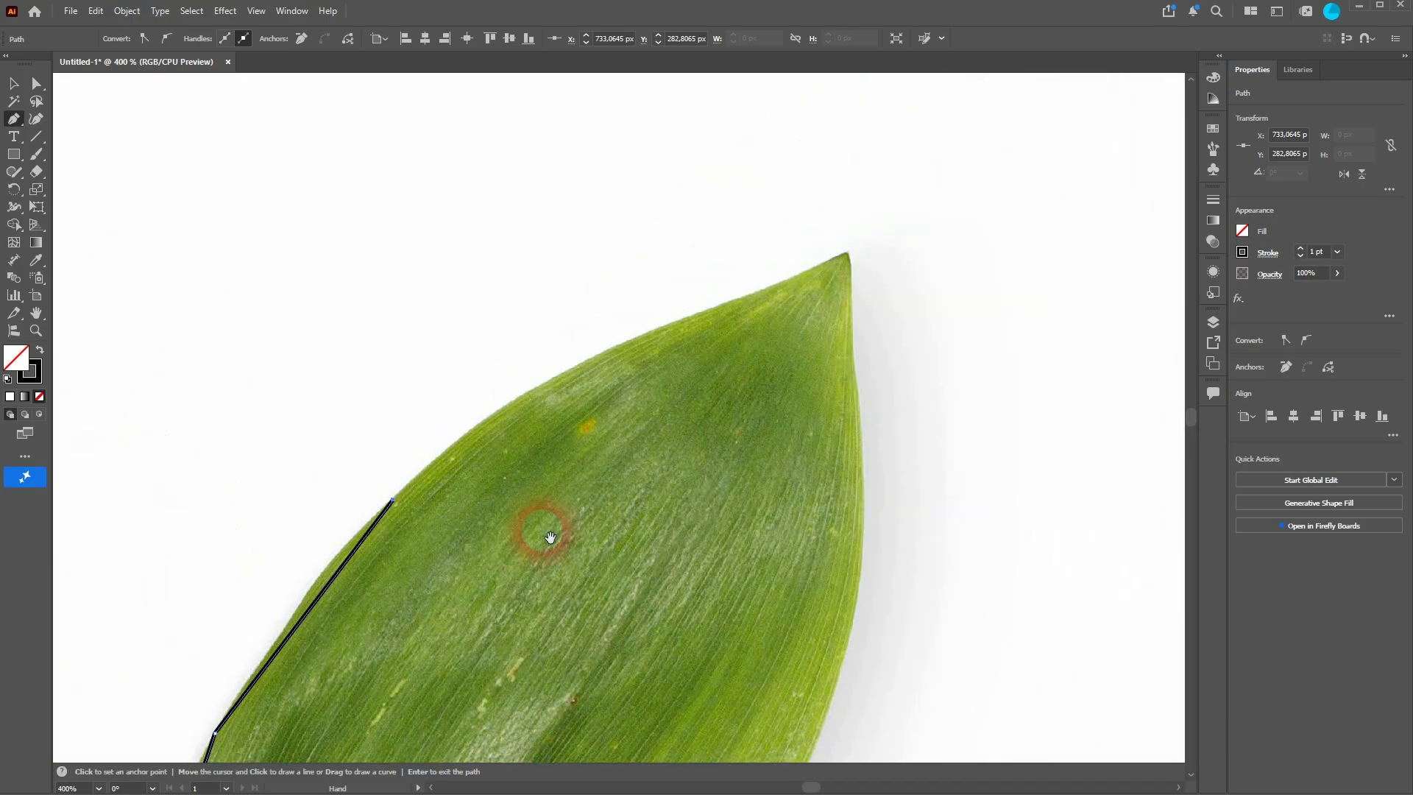
pyautogui.click(594, 355)
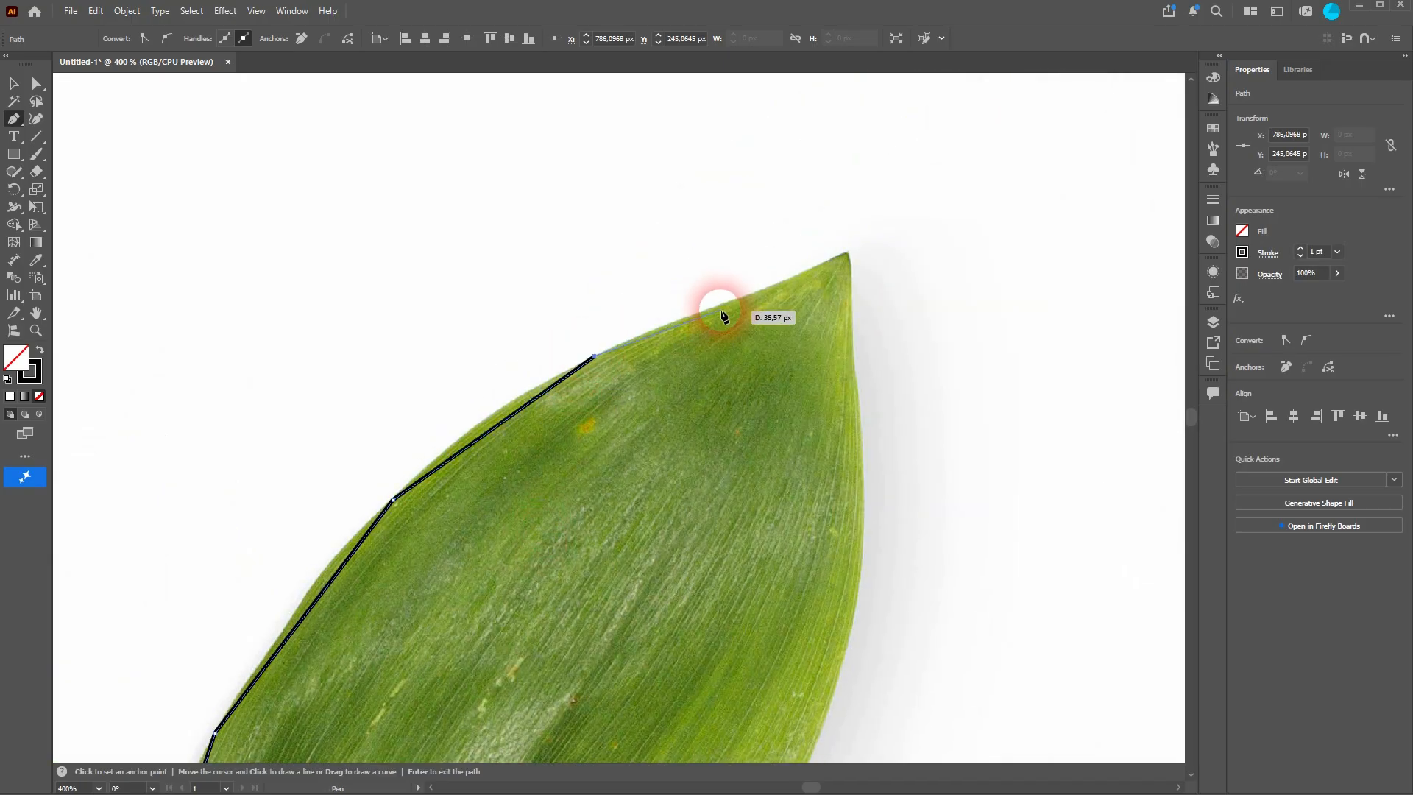
pyautogui.click(714, 307)
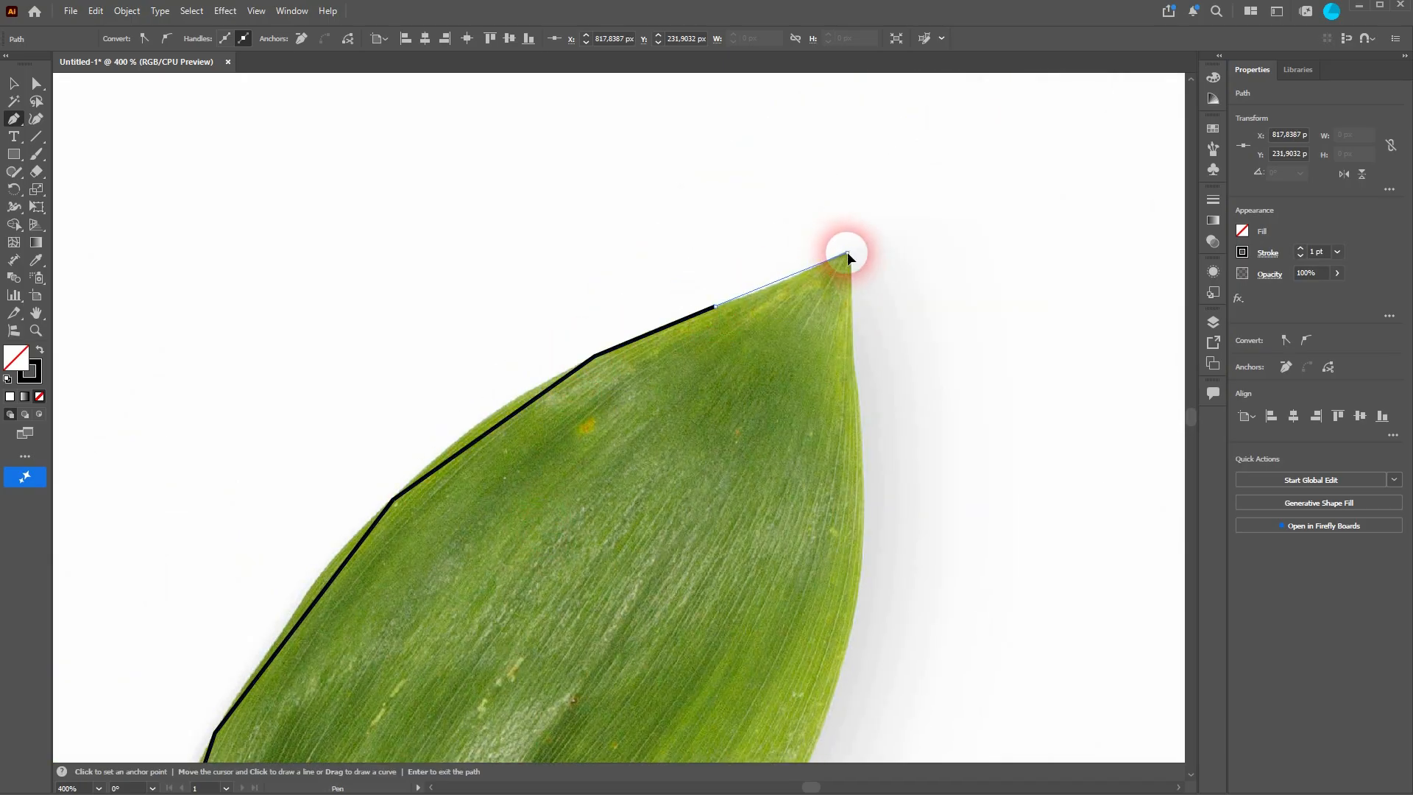
pyautogui.click(846, 253)
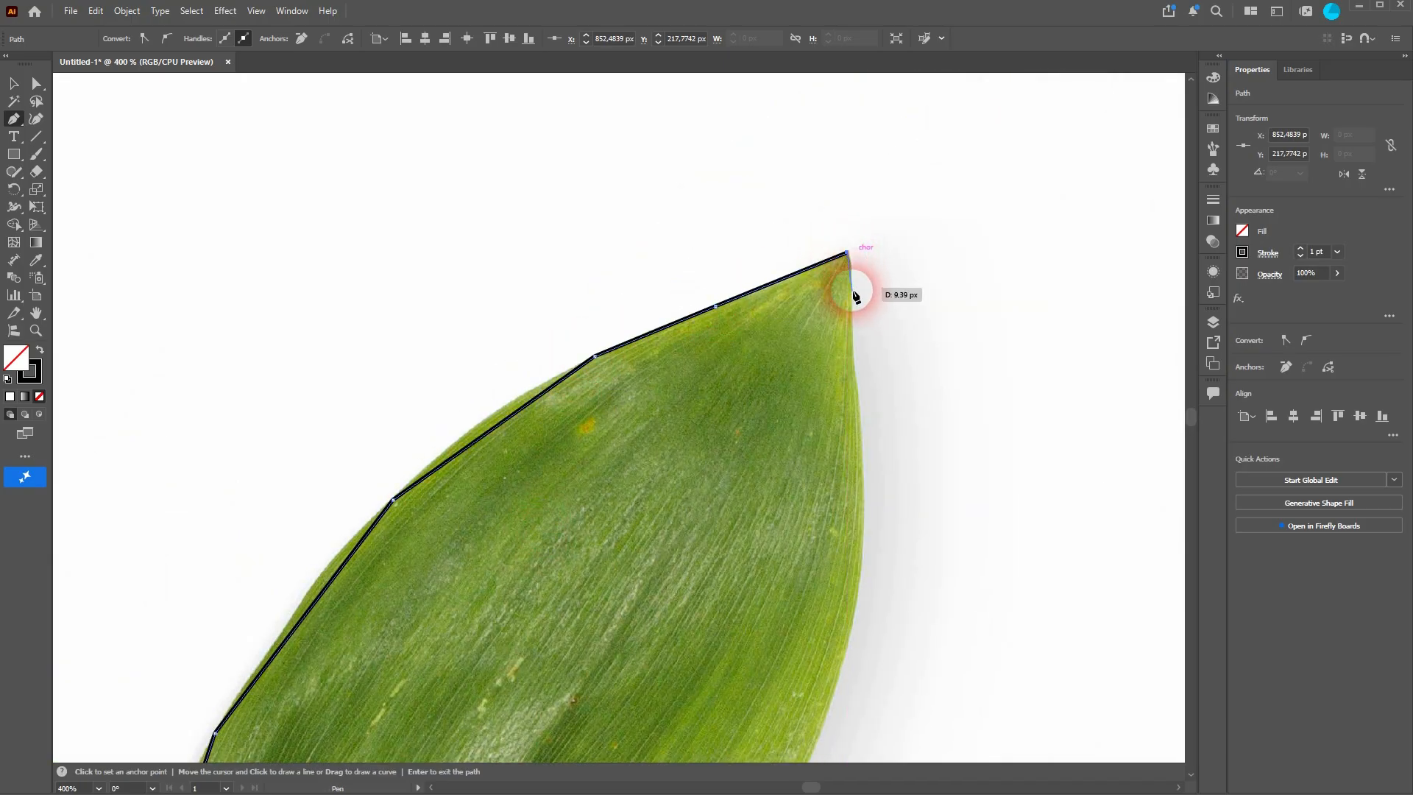
# Step: Trace the second leaf's opposite edge with anchors down from the tip
pyautogui.click(853, 360)
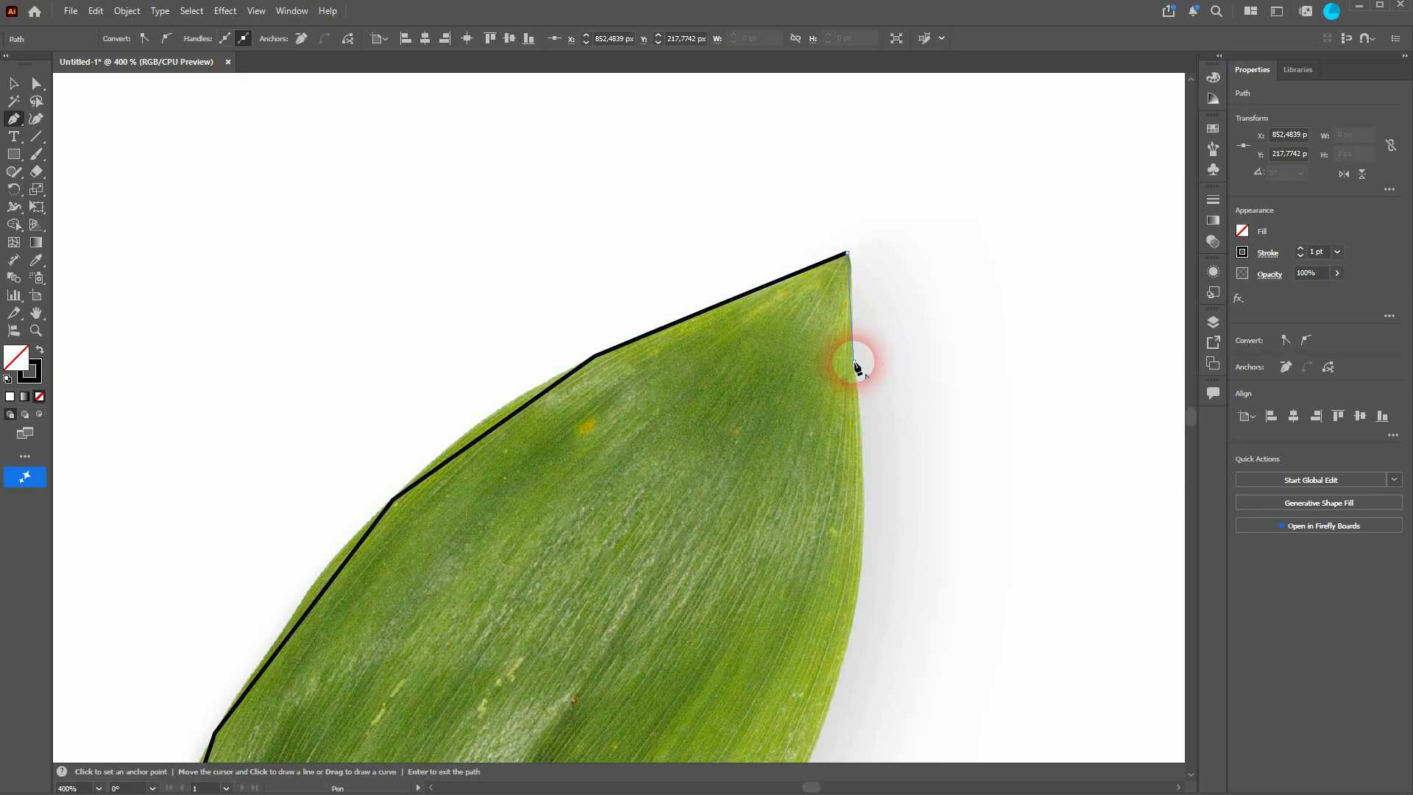
pyautogui.click(853, 615)
pyautogui.moveTo(805, 659); pyautogui.dragTo(810, 227)
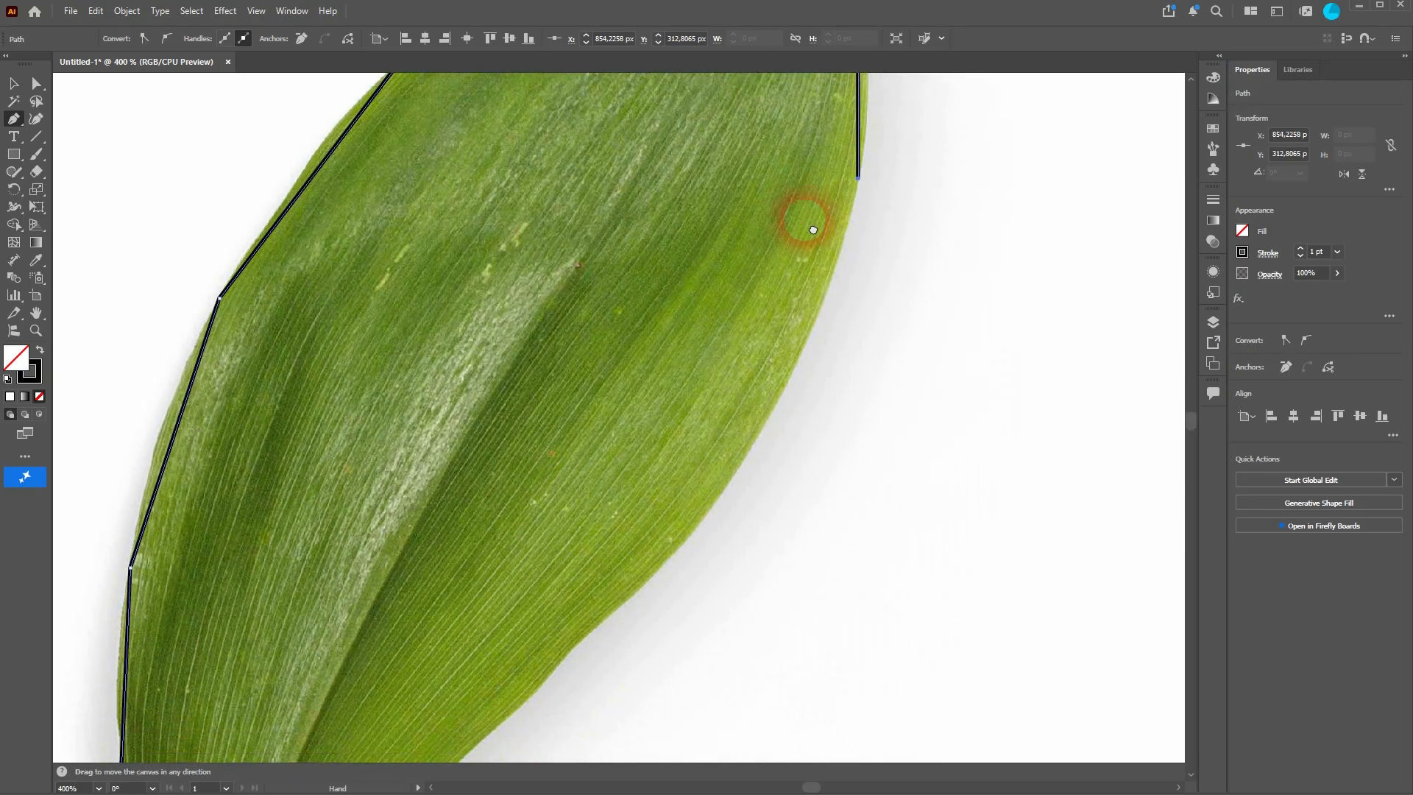
pyautogui.click(763, 432)
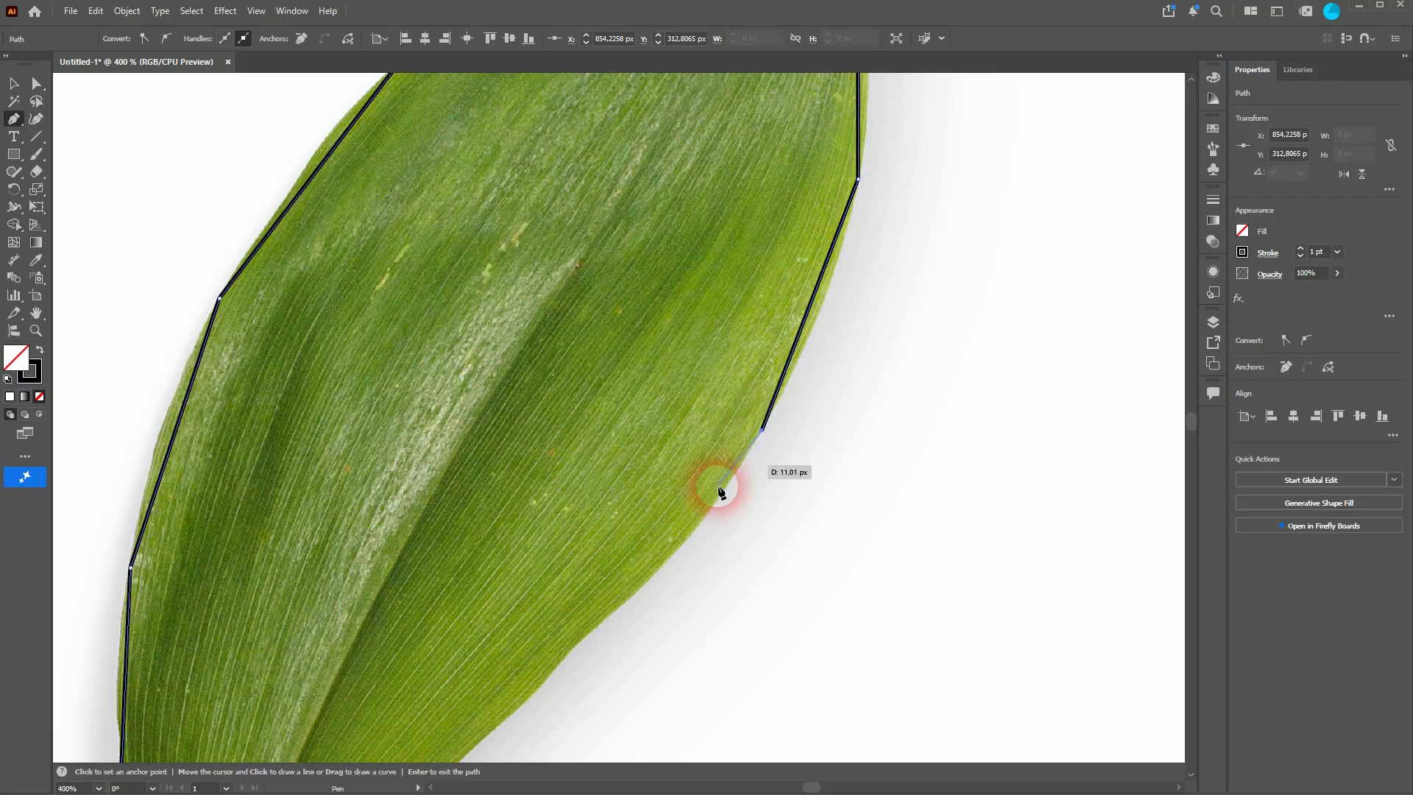
pyautogui.click(674, 554)
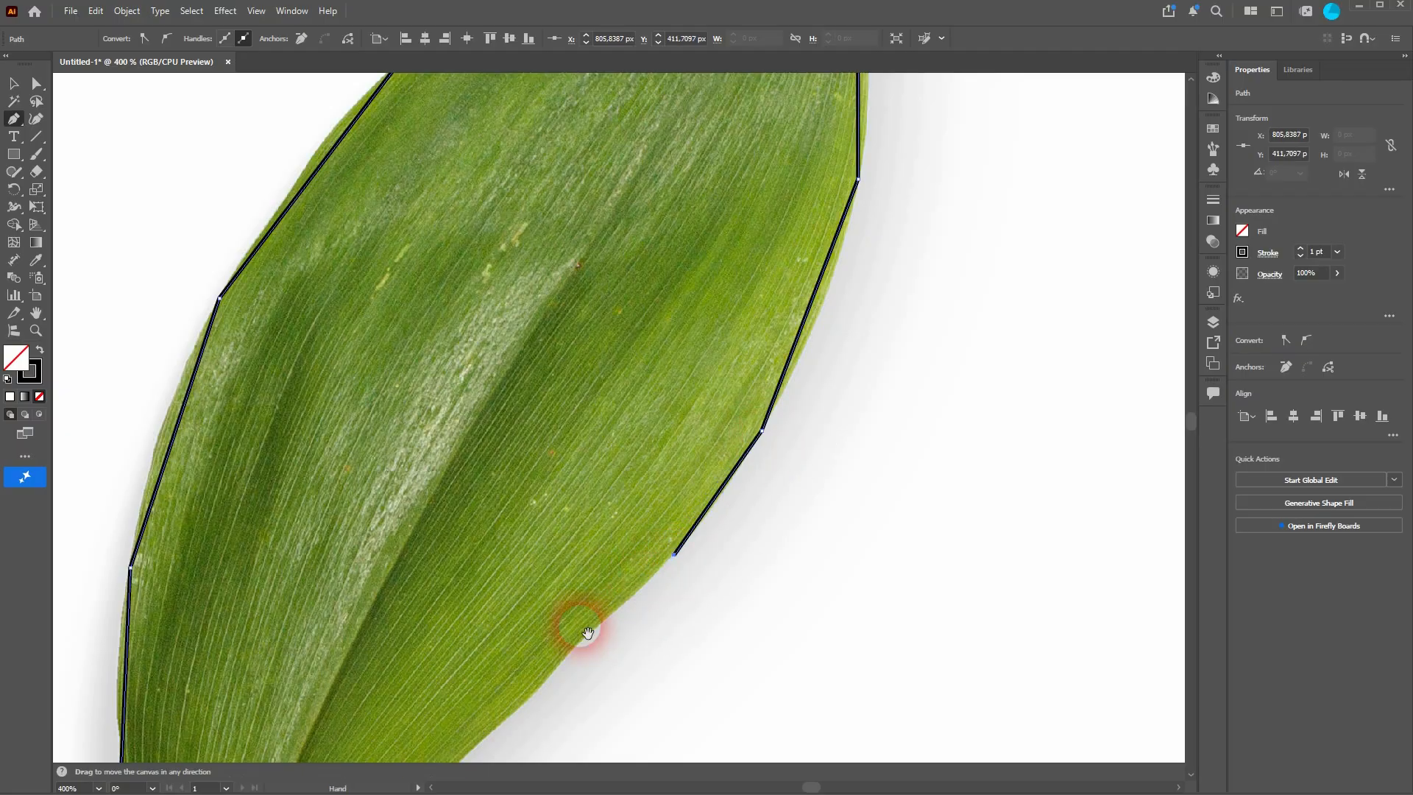
pyautogui.moveTo(577, 631); pyautogui.dragTo(757, 201)
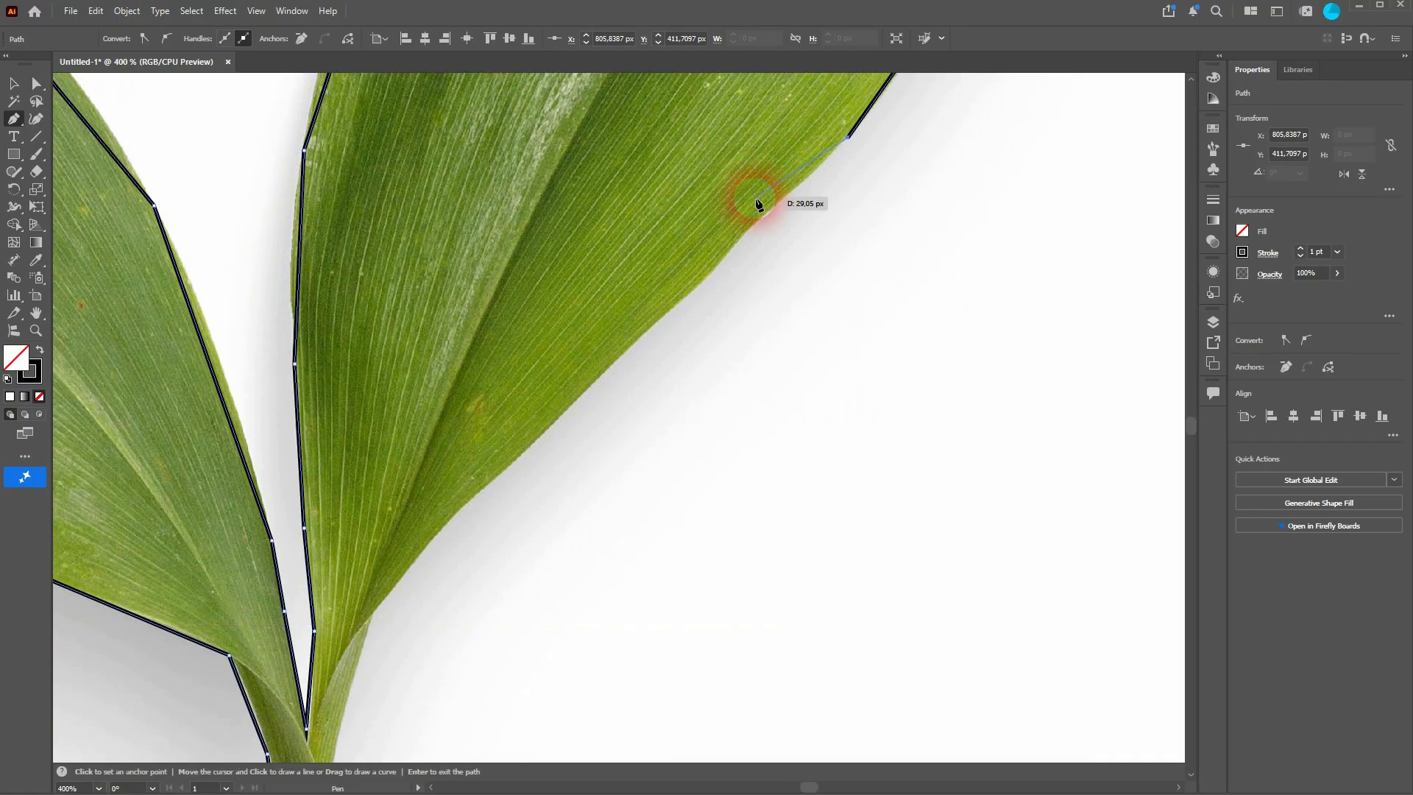
# Step: Continue the path down the second leaf's lower edge to where it joins the stem
pyautogui.click(709, 276)
pyautogui.click(588, 384)
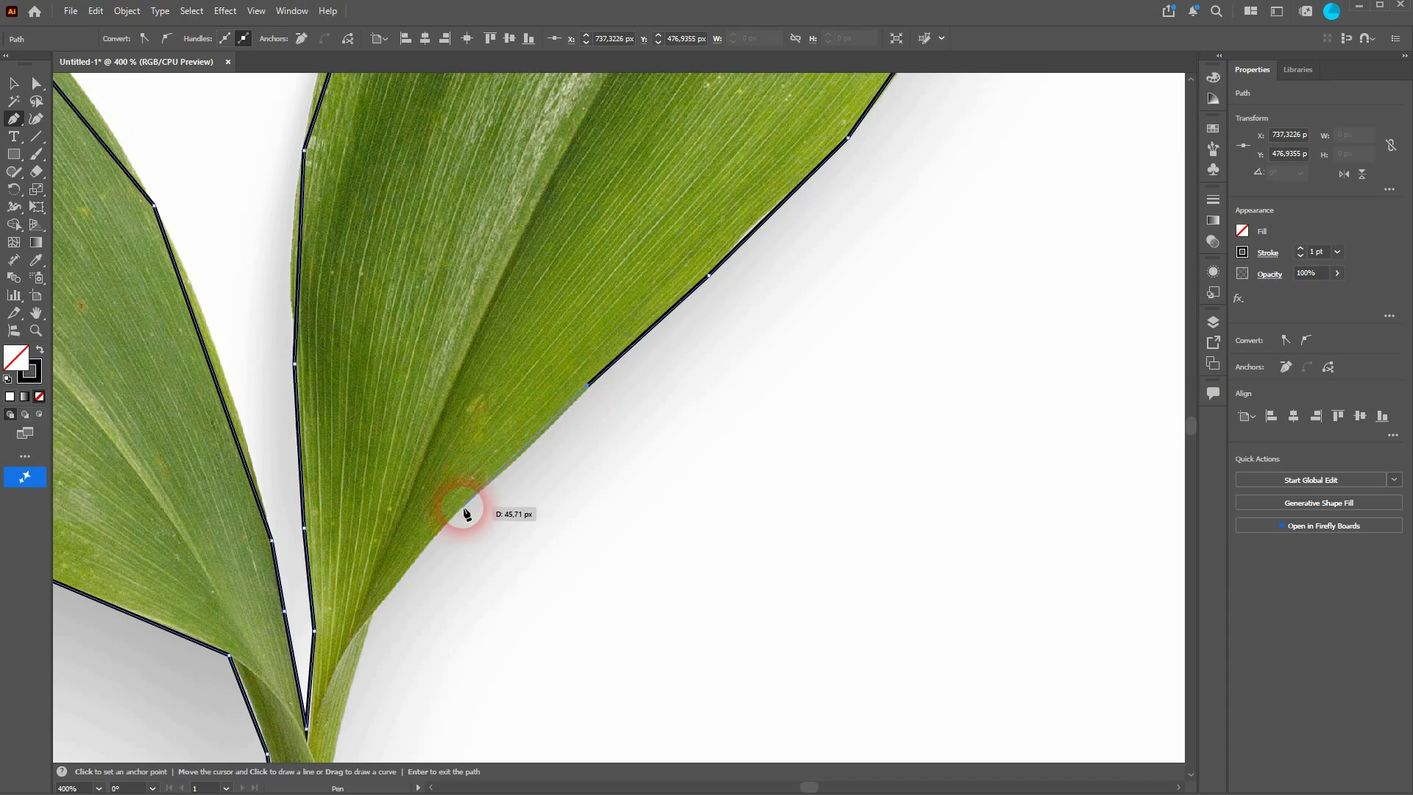
pyautogui.click(463, 507)
pyautogui.click(371, 615)
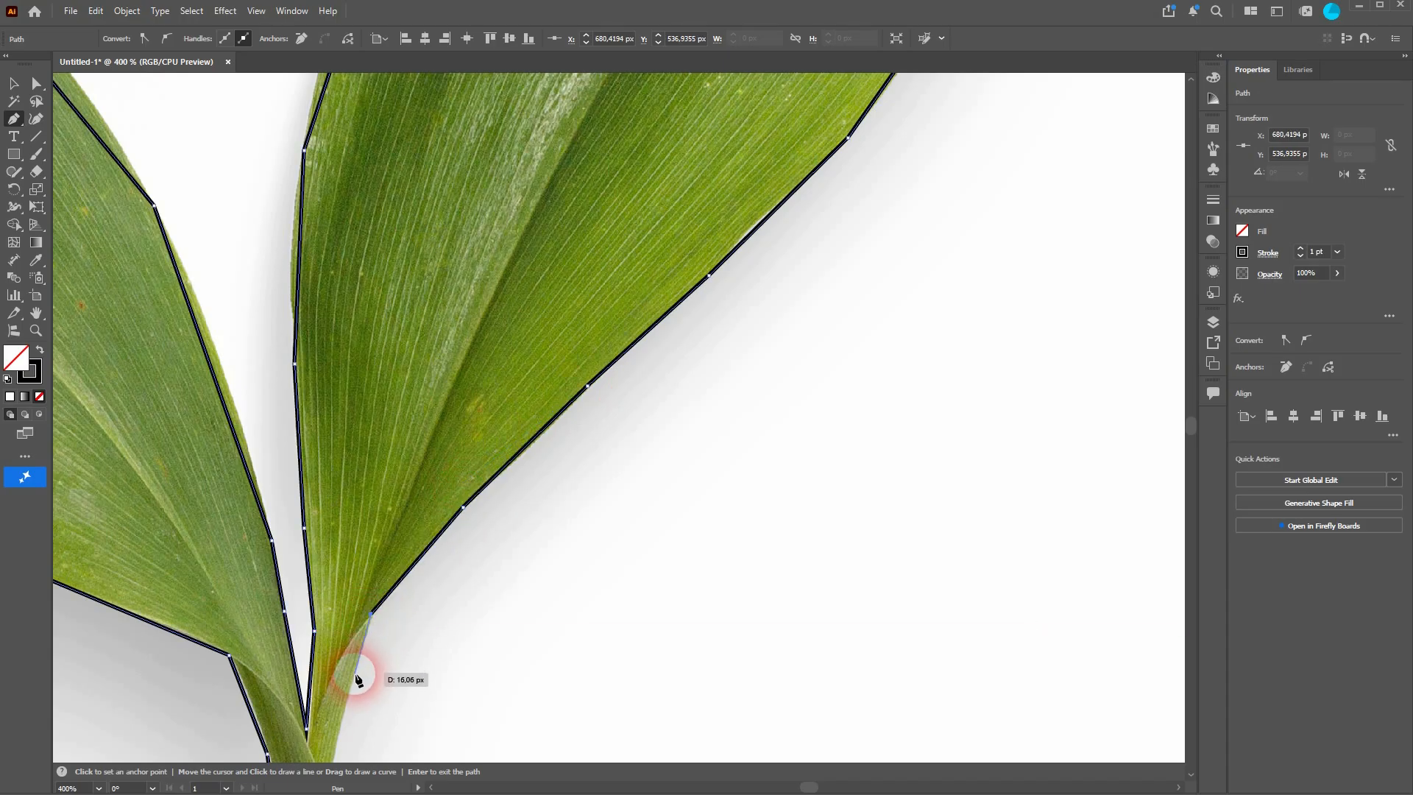
# Step: Trace the stem's right edge with anchors down toward its cut end
pyautogui.press('space')
pyautogui.moveTo(349, 693); pyautogui.dragTo(415, 282)
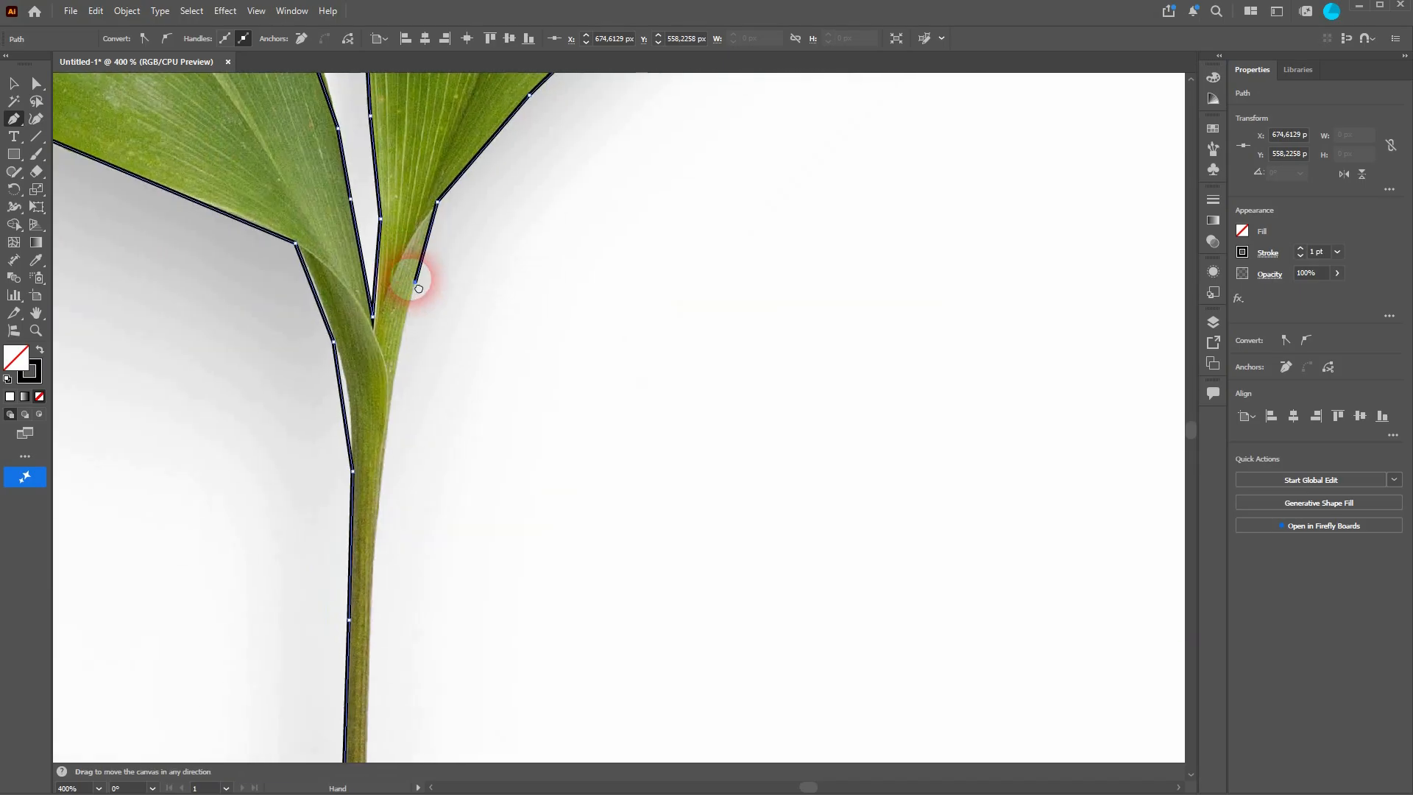
pyautogui.click(391, 390)
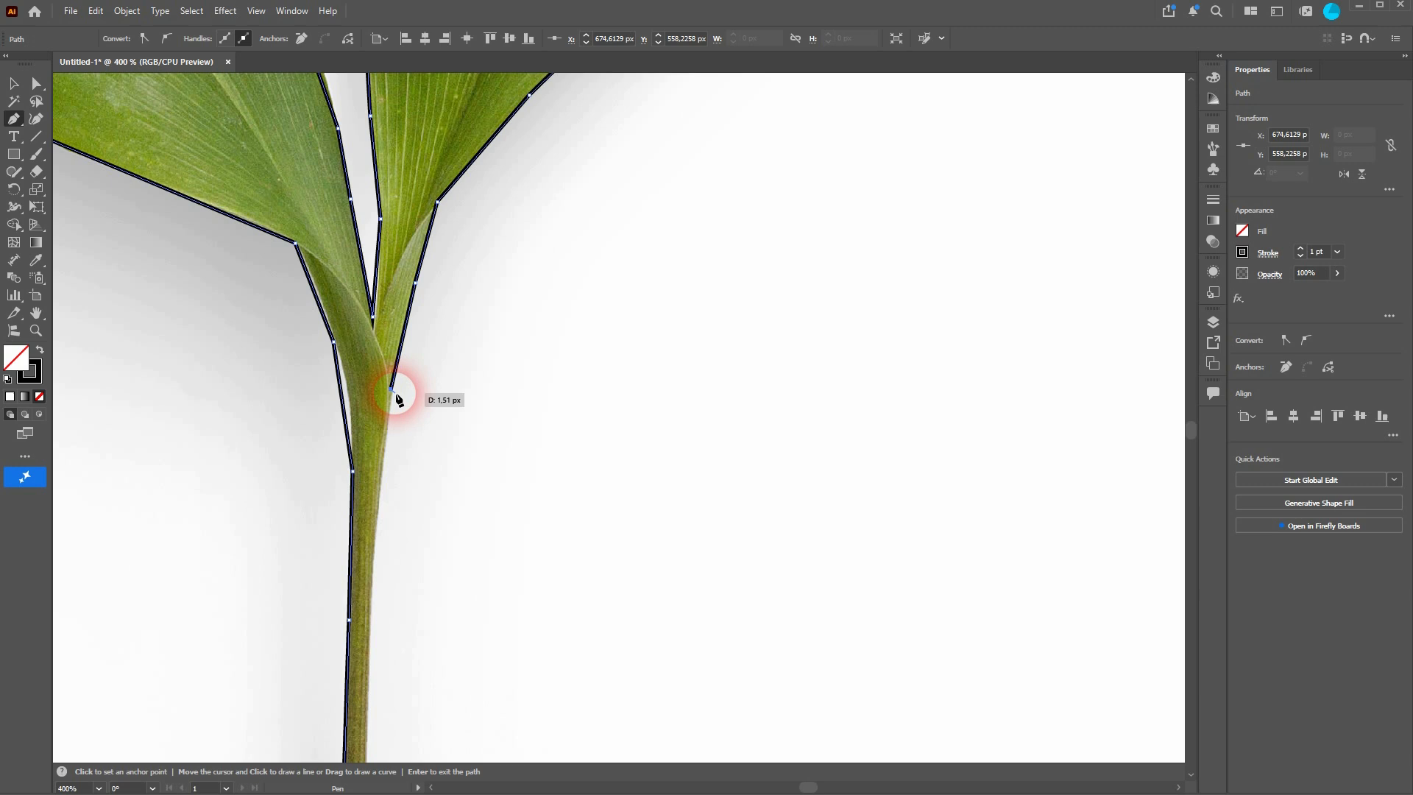
pyautogui.click(375, 524)
pyautogui.press('space')
pyautogui.moveTo(378, 599); pyautogui.dragTo(391, 293)
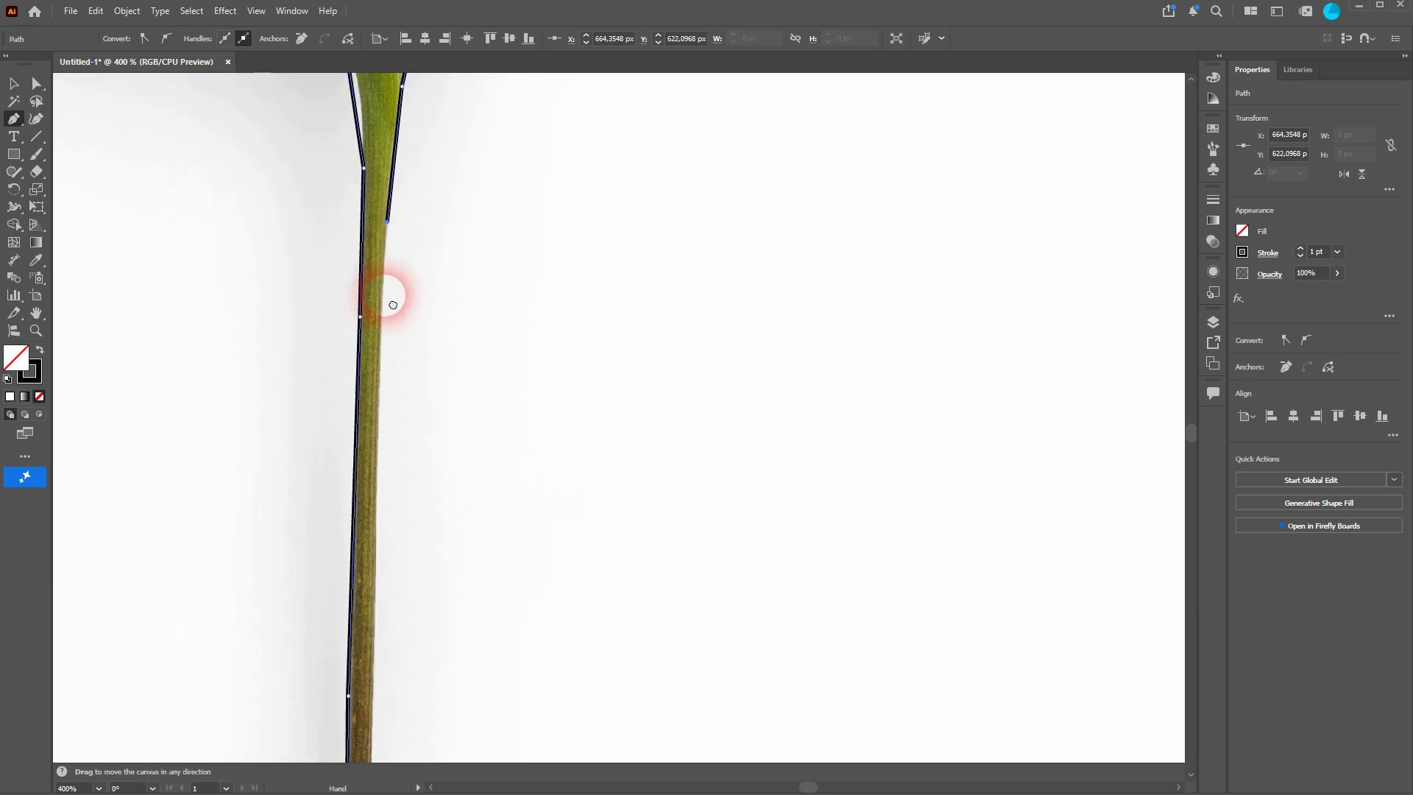
pyautogui.click(376, 487)
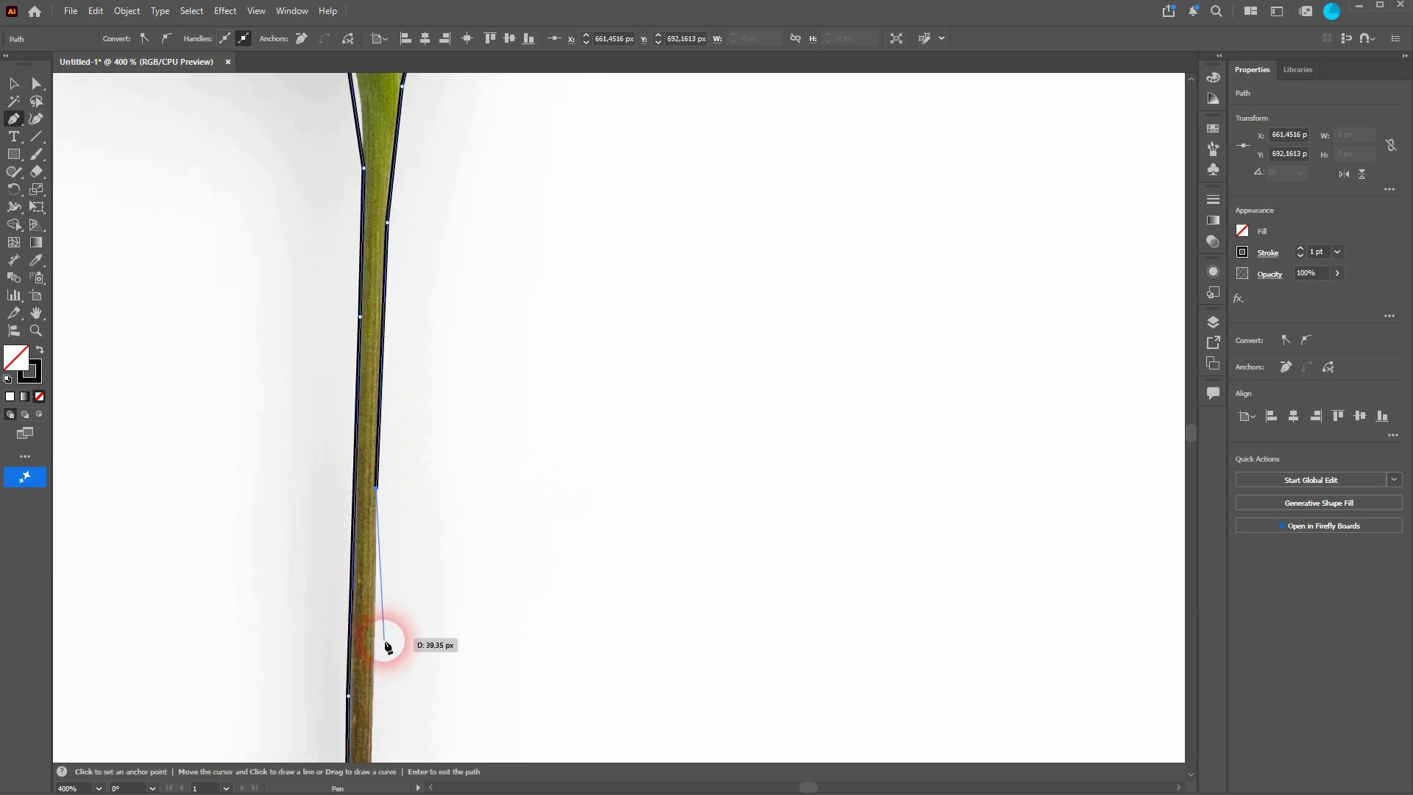
pyautogui.click(373, 701)
# Step: Close the path by connecting the stem's cut end back to the starting anchor
pyautogui.press('space')
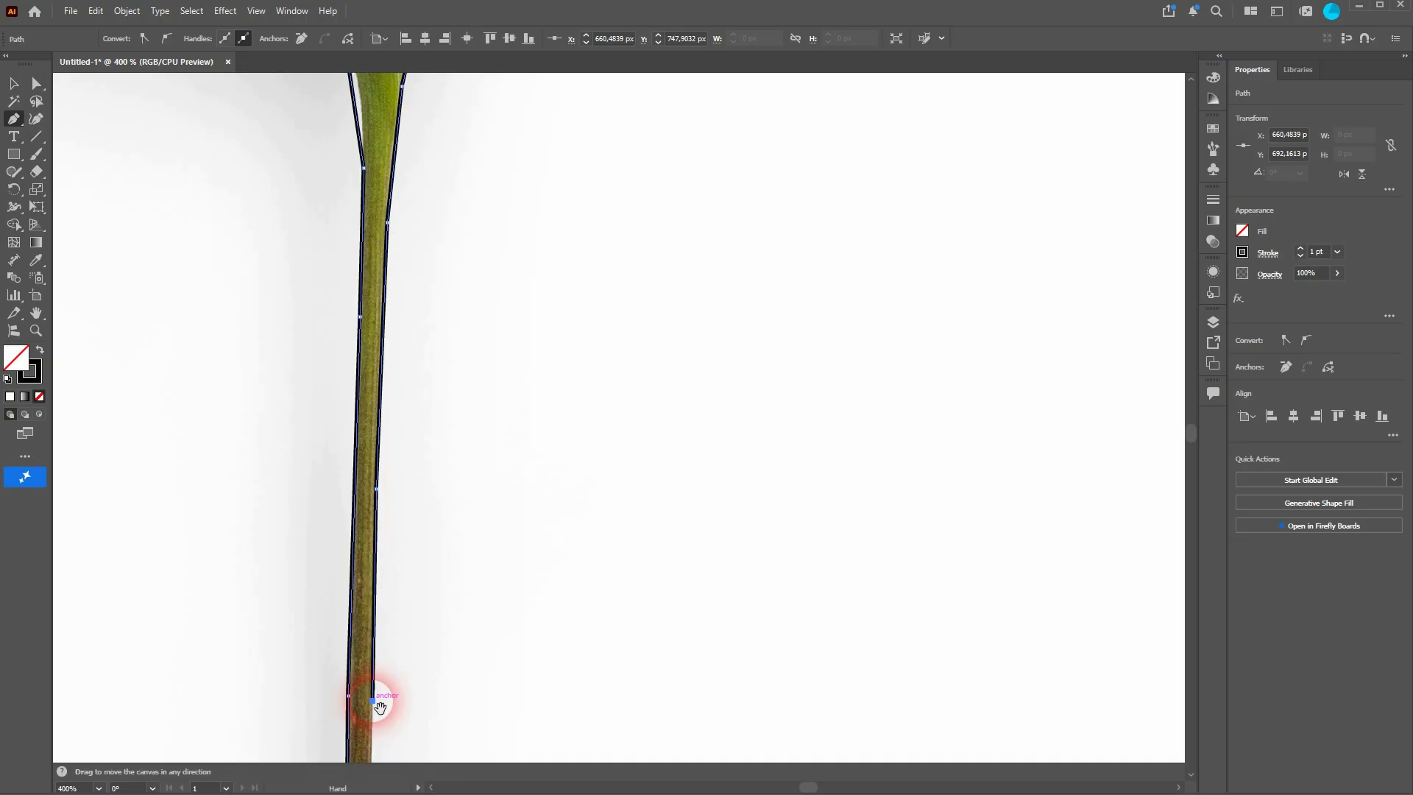
pyautogui.moveTo(420, 694); pyautogui.dragTo(461, 174)
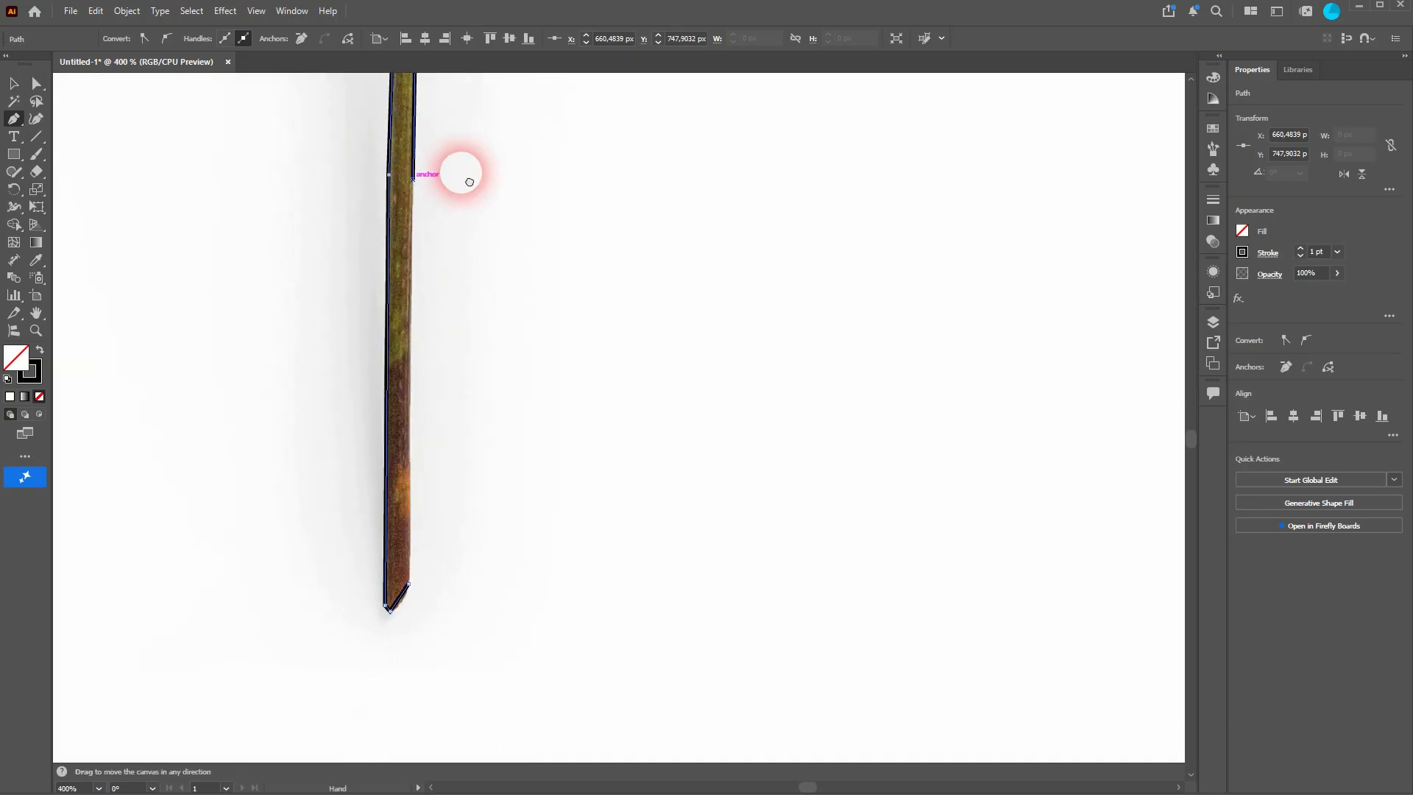
pyautogui.click(409, 430)
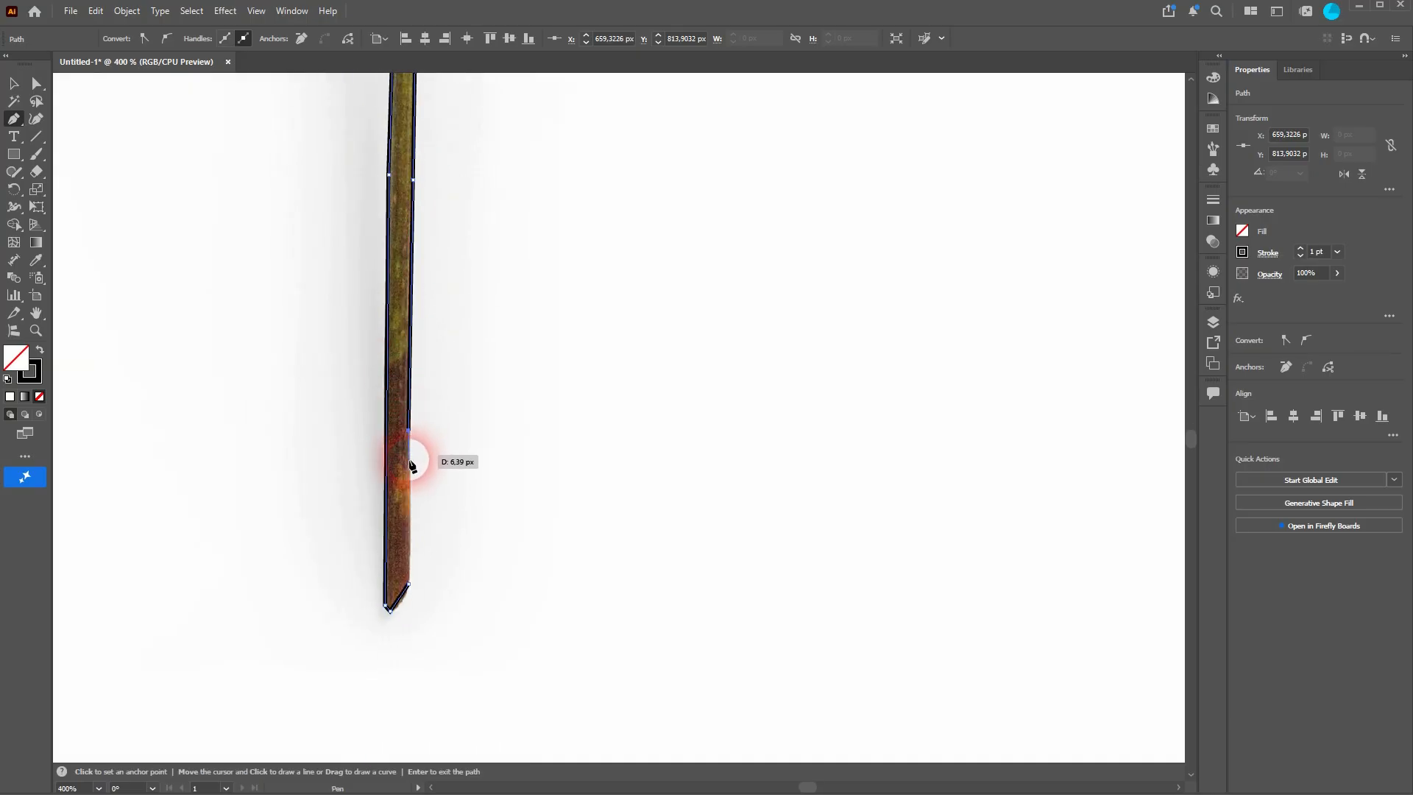
pyautogui.click(410, 585)
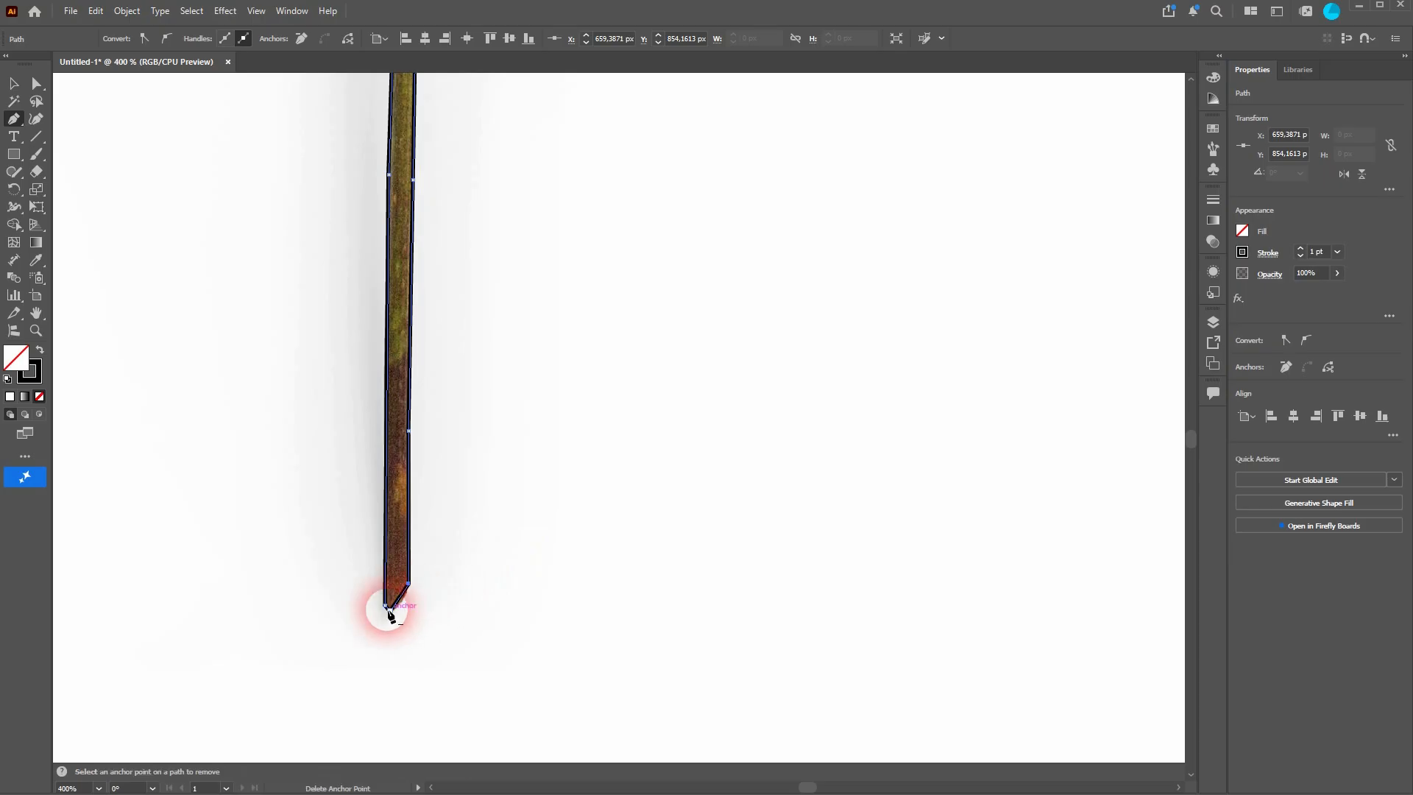
# Step: Curve the segments at the stem's cut end with the Anchor Point tool
pyautogui.scroll(6, 390, 615)
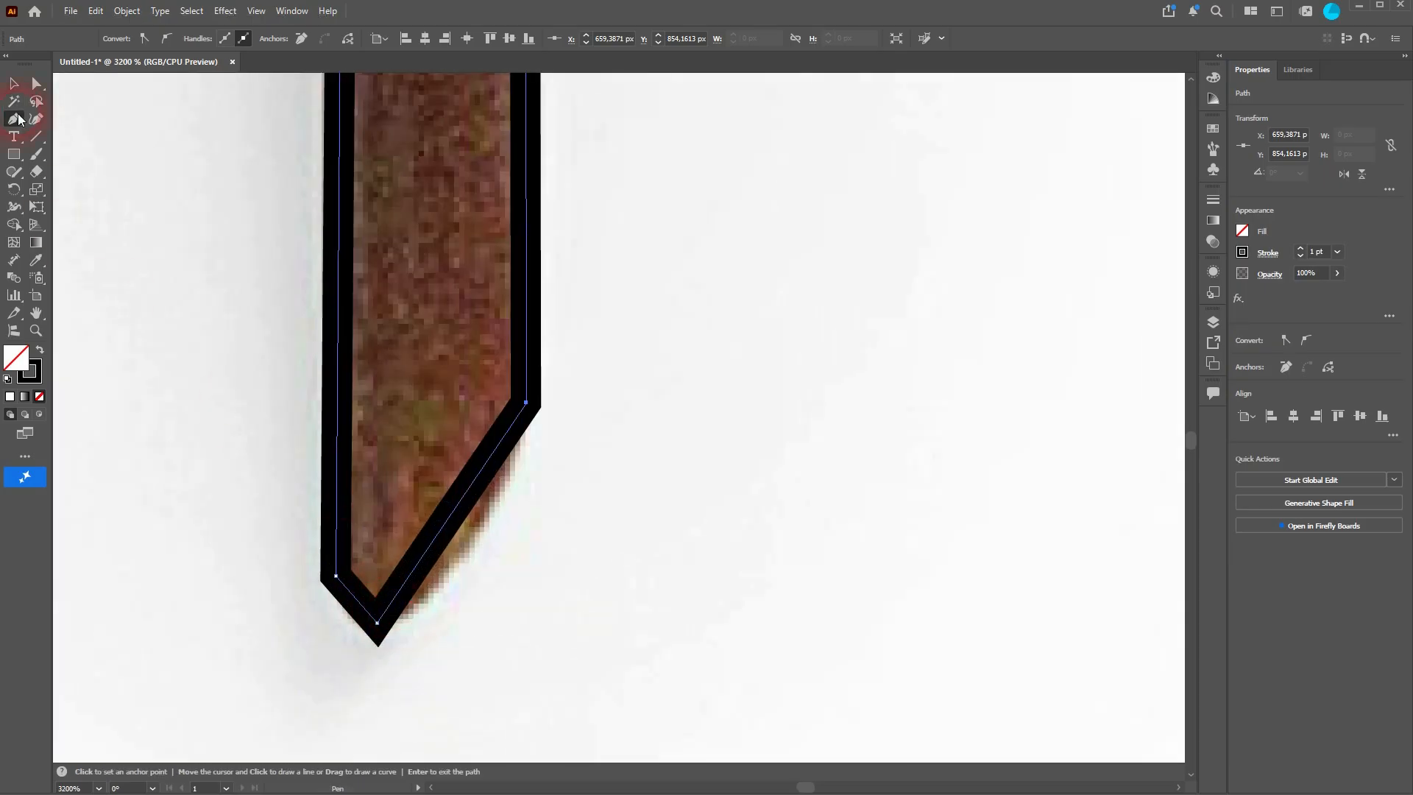
pyautogui.moveTo(19, 119); pyautogui.dragTo(102, 171)
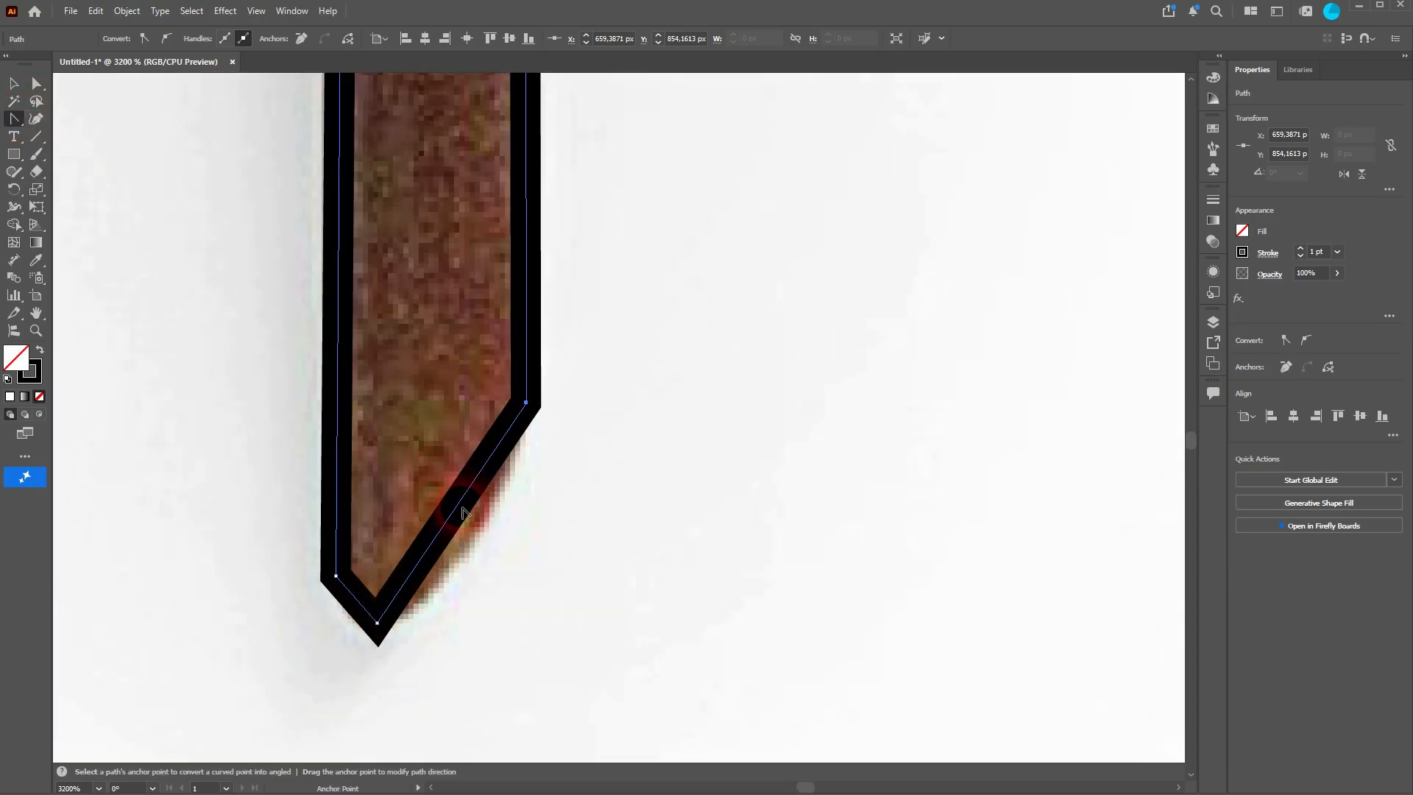
pyautogui.moveTo(459, 509); pyautogui.dragTo(465, 517)
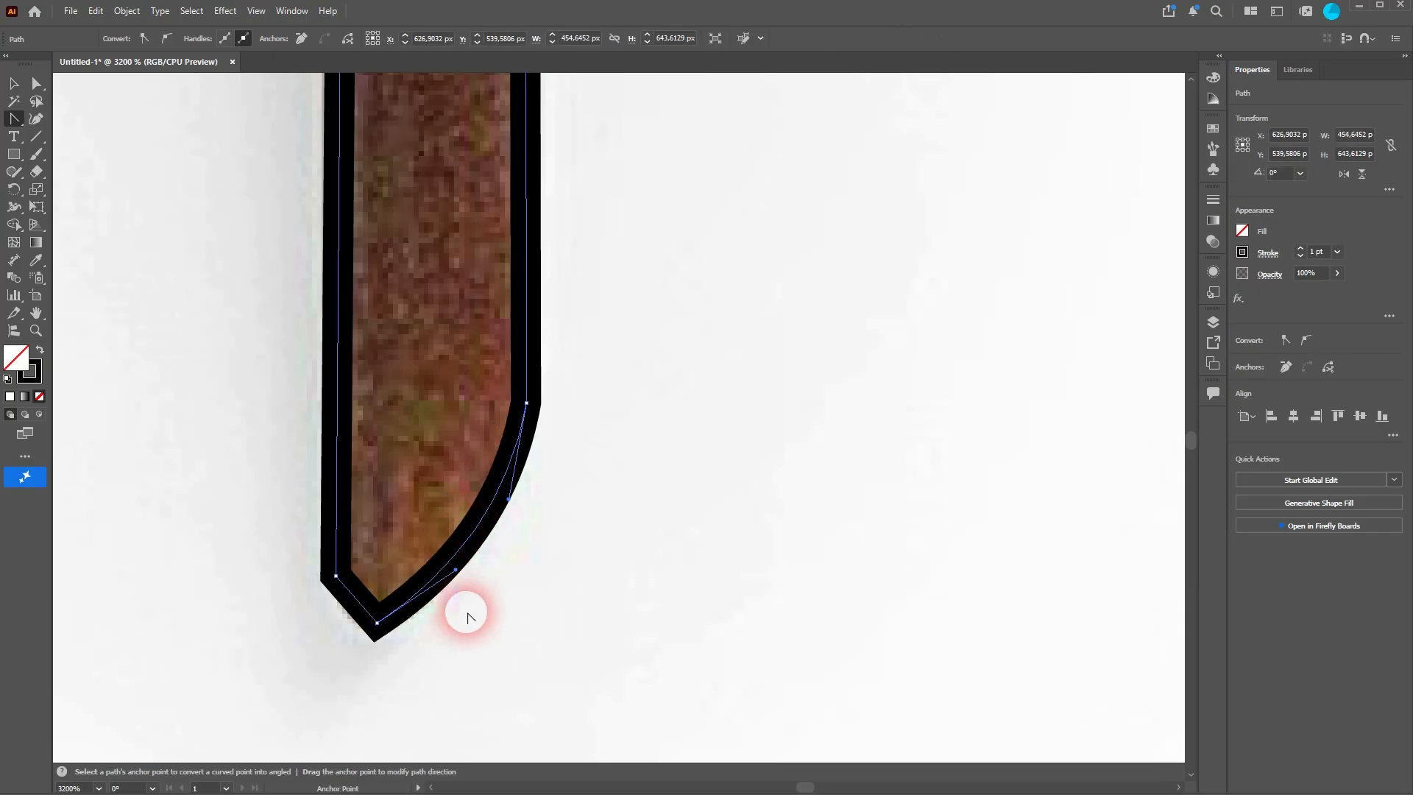
pyautogui.moveTo(364, 606); pyautogui.dragTo(353, 614)
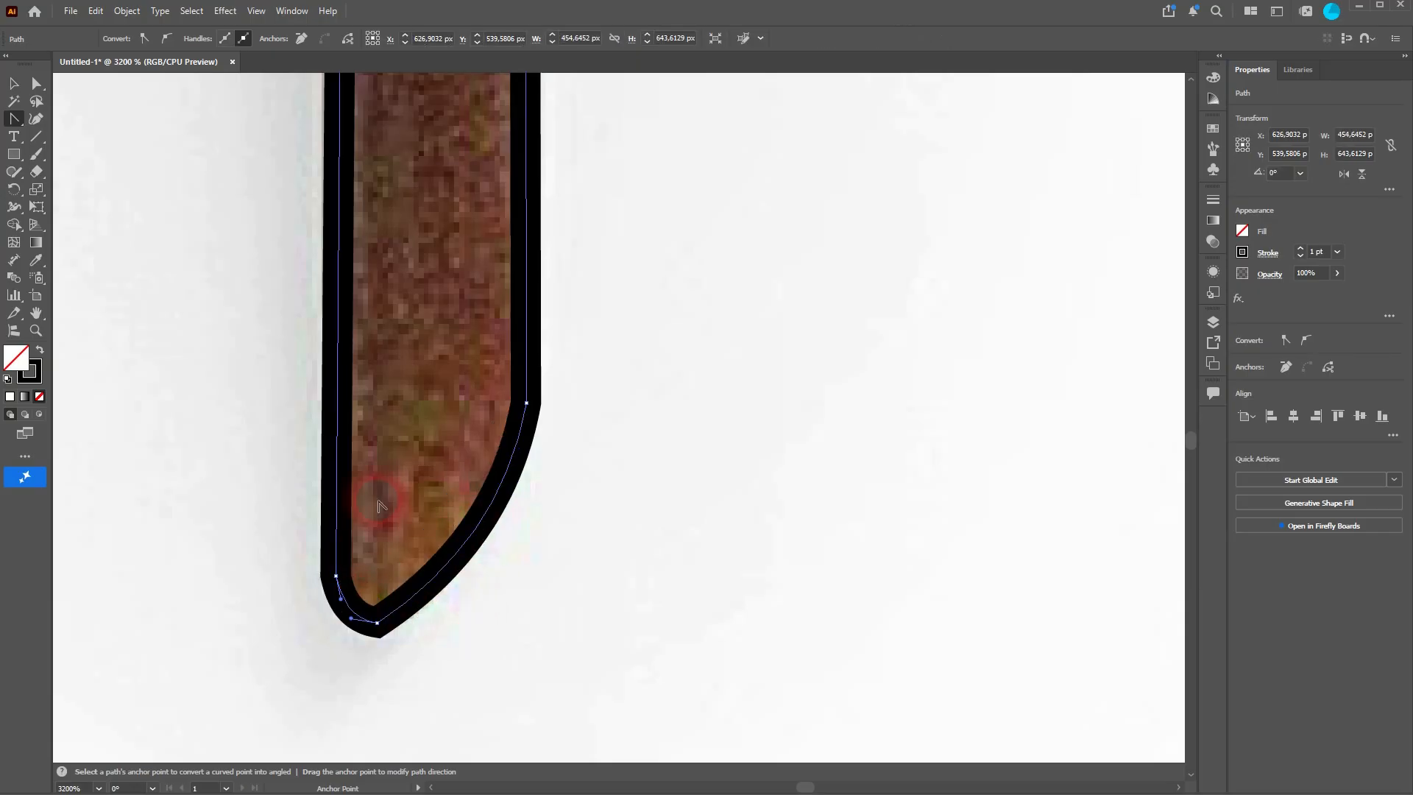
pyautogui.moveTo(426, 204); pyautogui.dragTo(448, 416)
pyautogui.scroll(-8, 423, 296)
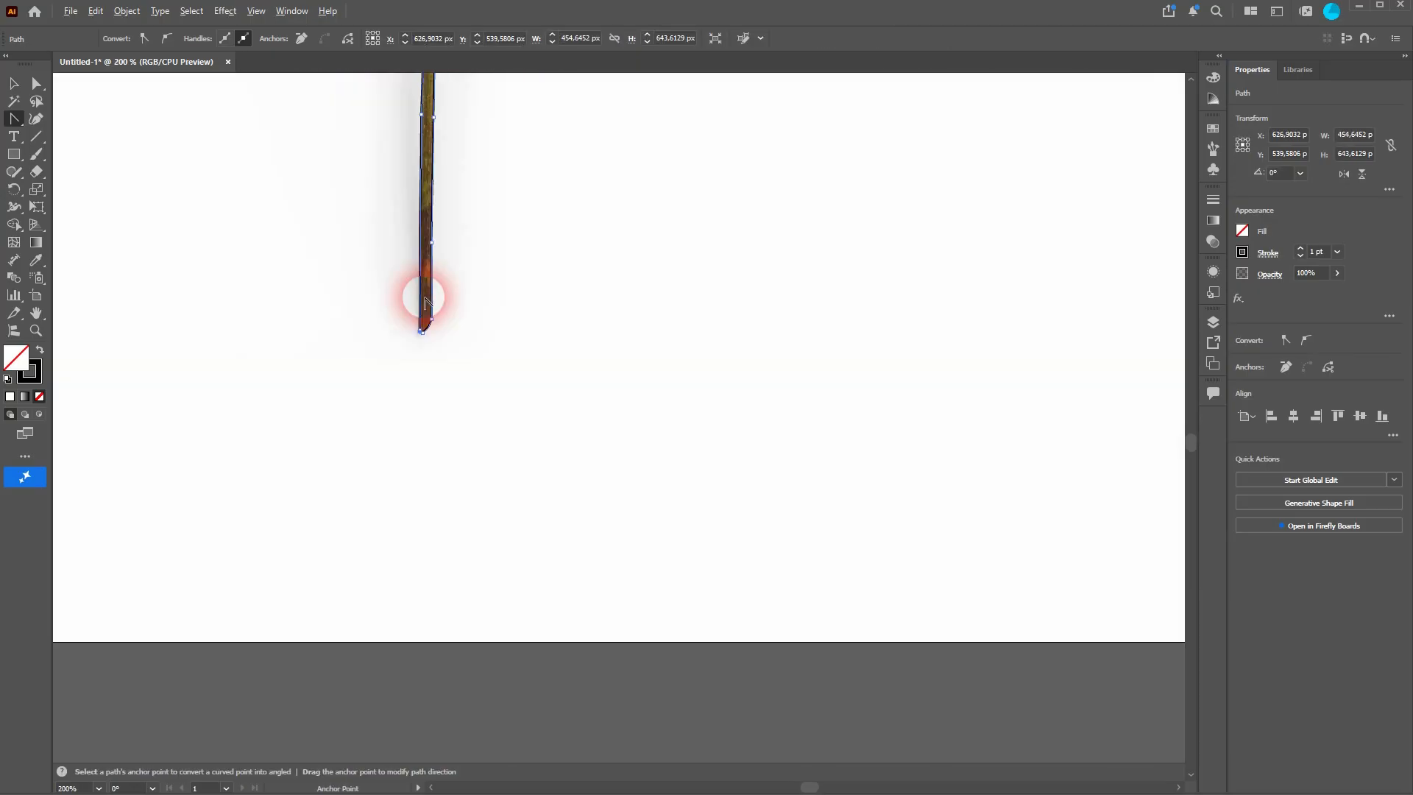
# Step: Curve the straight segments along the stem's left edge up to the first leaf's base with the Anchor Point tool
pyautogui.scroll(3, 415, 282)
pyautogui.scroll(5, 412, 280)
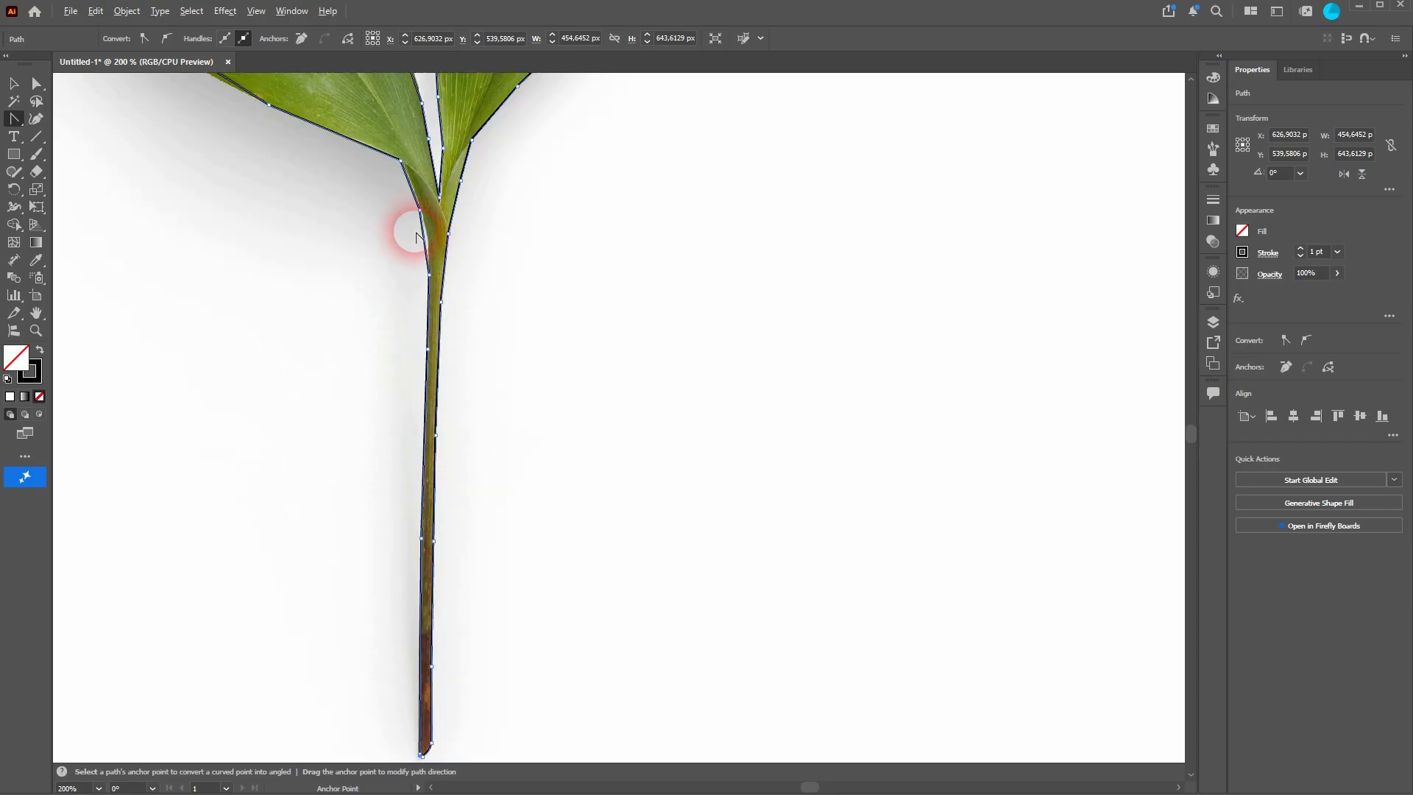
pyautogui.scroll(10, 423, 221)
pyautogui.scroll(-2, 395, 282)
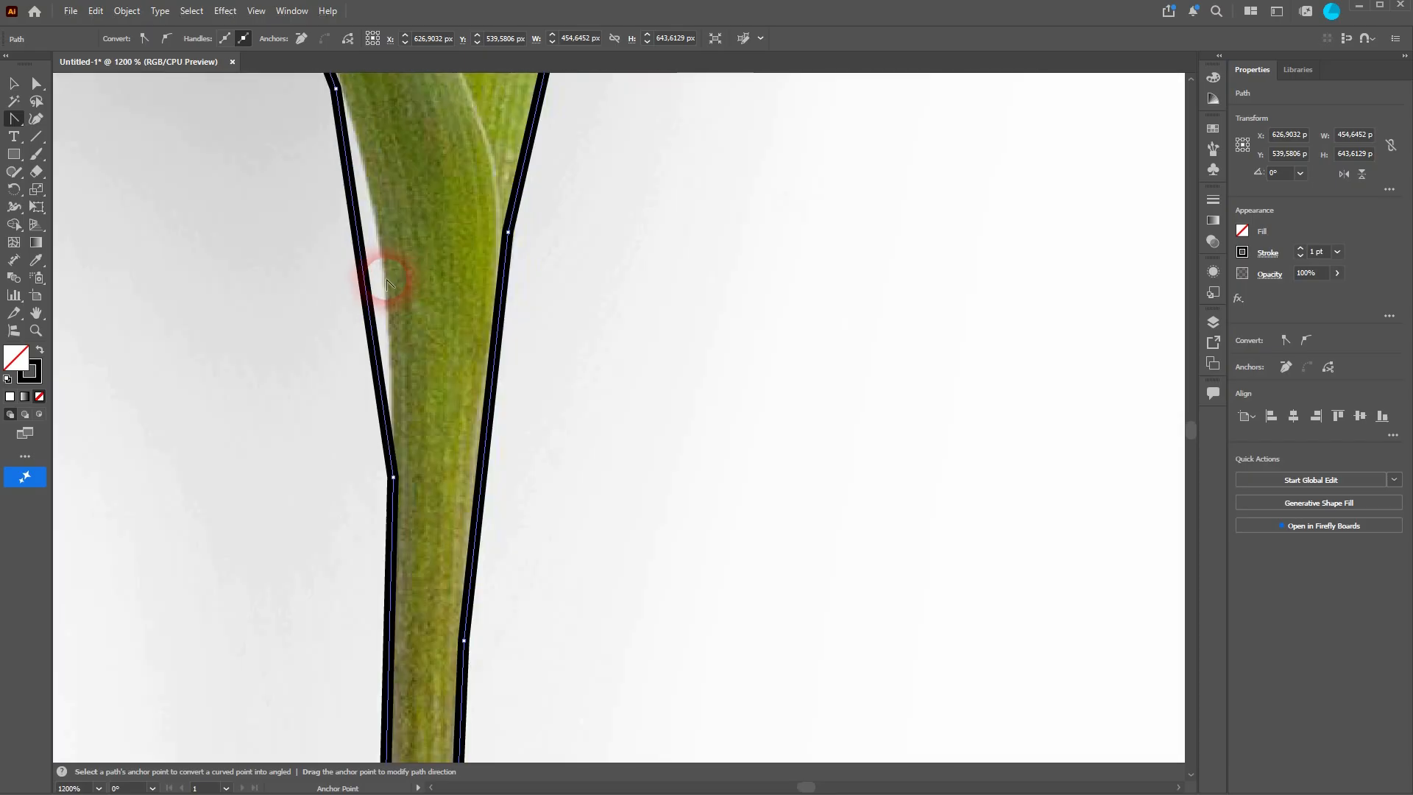
pyautogui.scroll(1, 386, 285)
pyautogui.moveTo(363, 295); pyautogui.dragTo(384, 297)
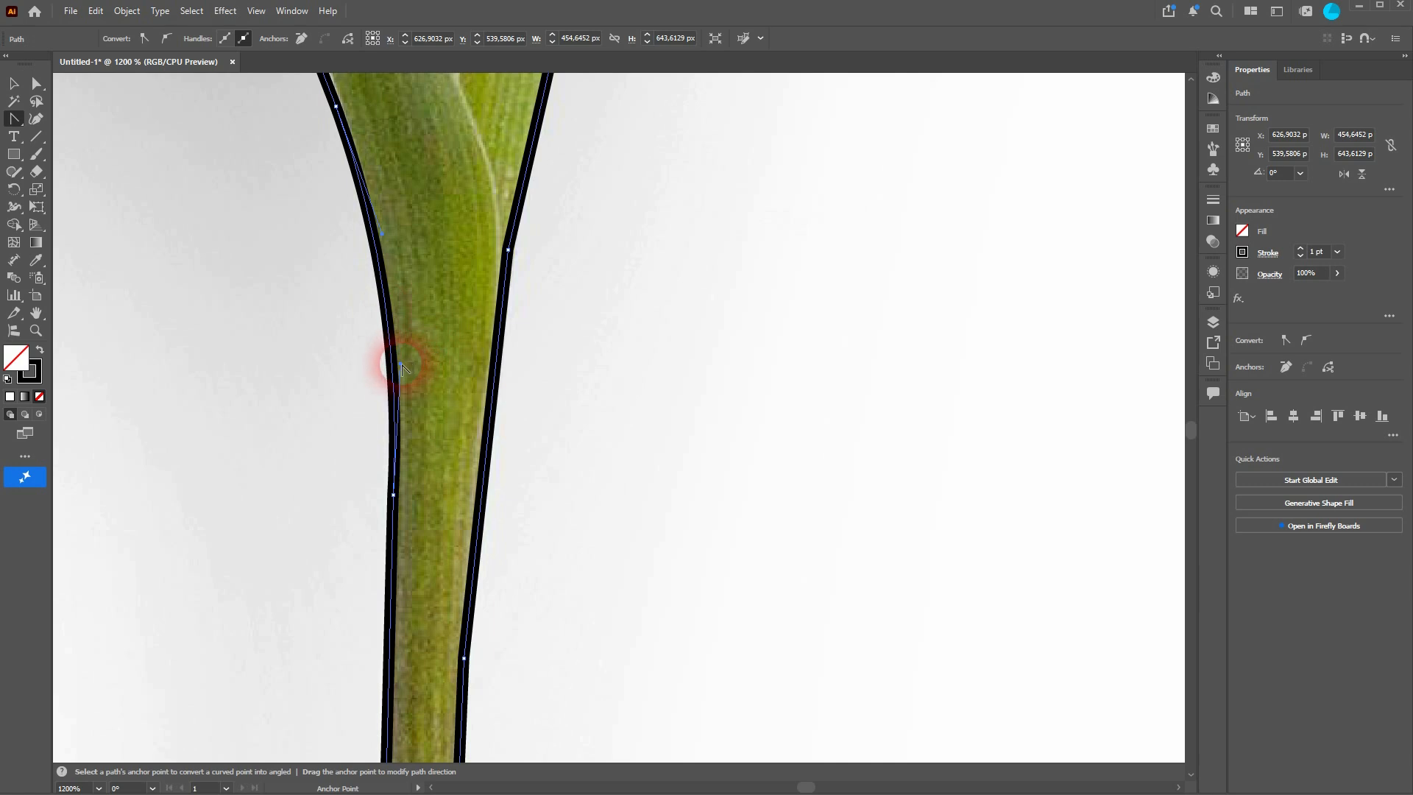
pyautogui.moveTo(402, 368)
pyautogui.mouseDown()
pyautogui.moveTo(368, 364)
pyautogui.moveTo(396, 356)
pyautogui.mouseUp()
pyautogui.moveTo(418, 153); pyautogui.dragTo(530, 490)
pyautogui.moveTo(424, 382); pyautogui.dragTo(489, 370)
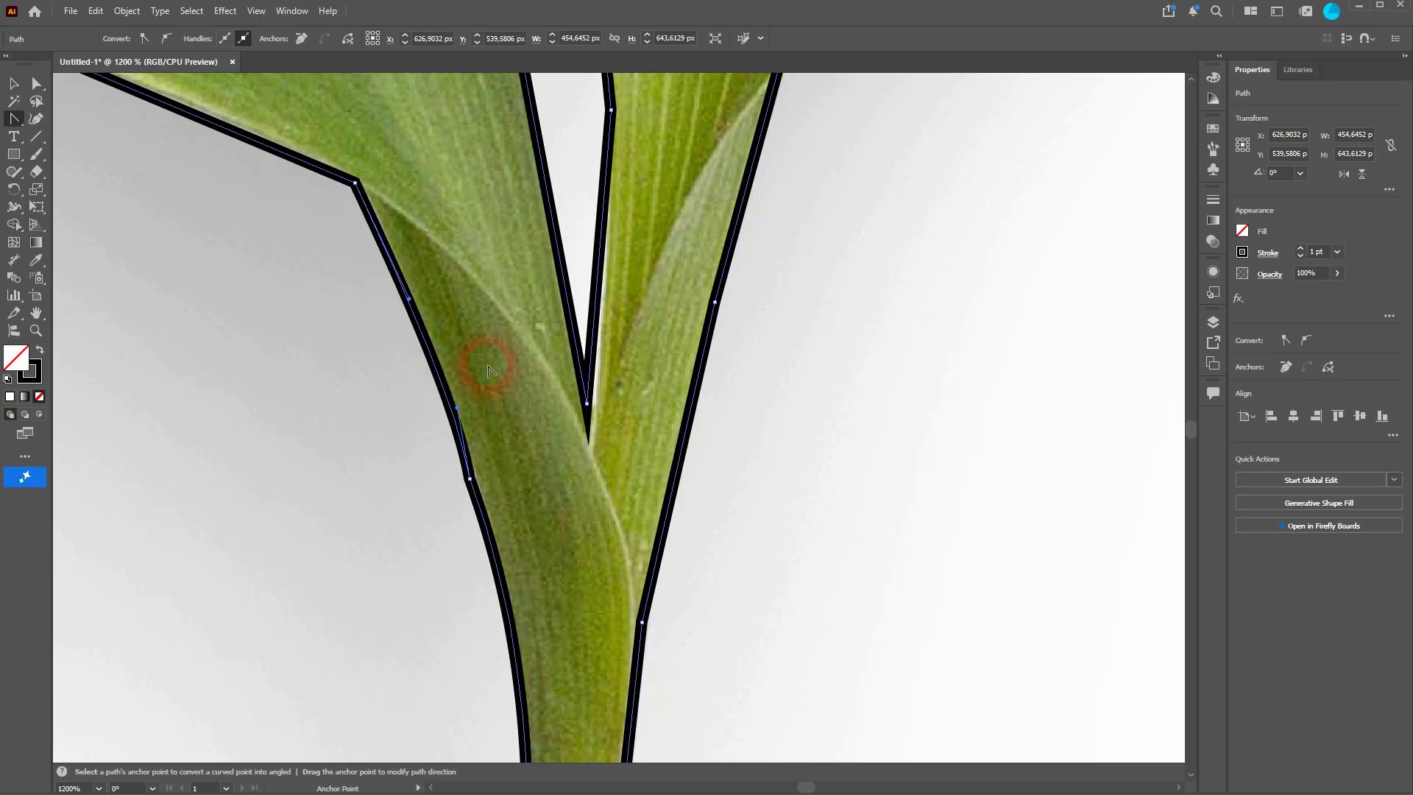
# Step: Curve the segments along the first leaf's lower edge with the Anchor Point tool
pyautogui.keyDown('alt'); pyautogui.scroll(-2, 479, 273); pyautogui.keyUp('alt')
pyautogui.scroll(4, 482, 278)
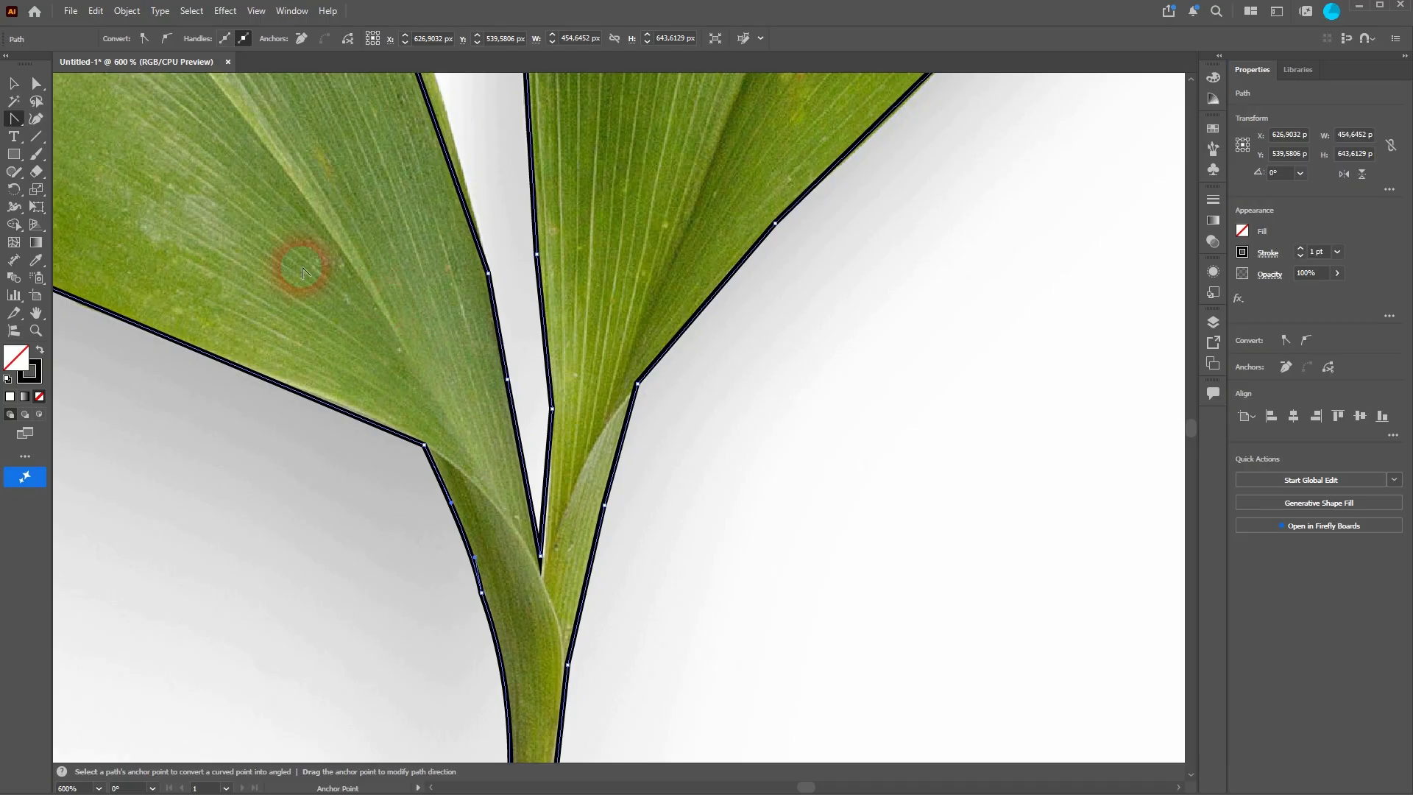
pyautogui.moveTo(305, 221); pyautogui.dragTo(603, 329)
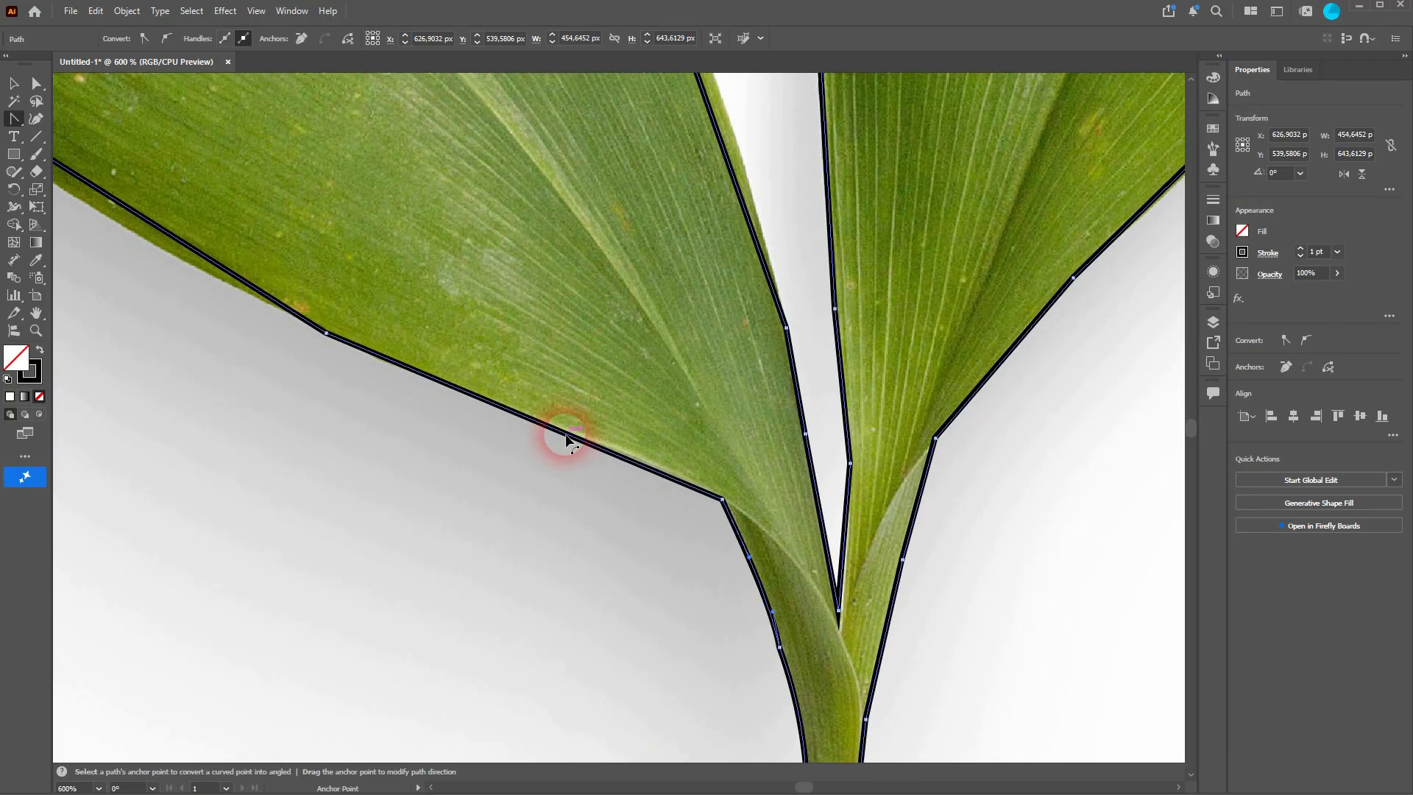
pyautogui.moveTo(249, 213)
pyautogui.mouseDown()
pyautogui.moveTo(577, 328)
pyautogui.moveTo(599, 411)
pyautogui.moveTo(540, 400)
pyautogui.mouseUp()
pyautogui.moveTo(420, 203); pyautogui.dragTo(968, 504)
pyautogui.moveTo(723, 269); pyautogui.dragTo(768, 370)
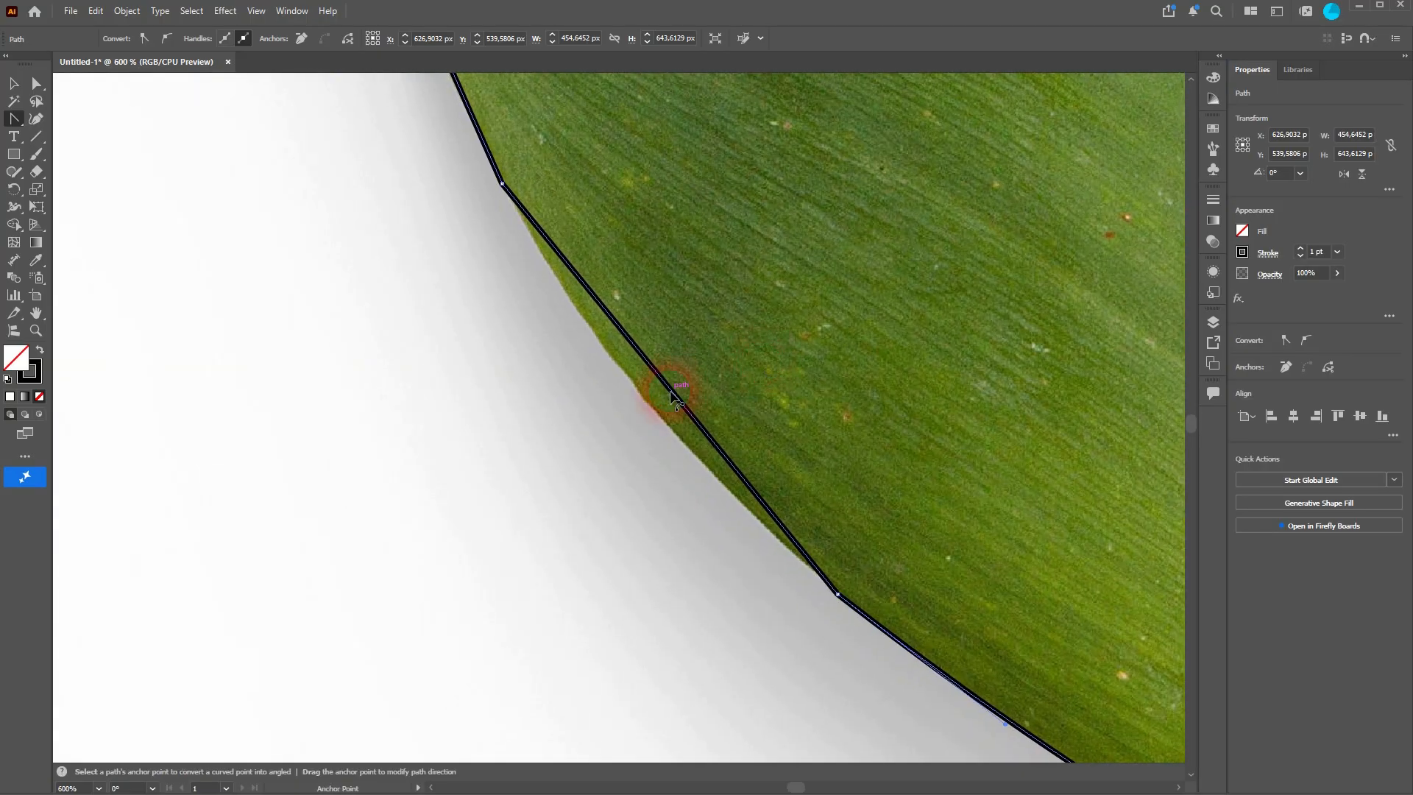
pyautogui.moveTo(670, 393)
pyautogui.mouseDown()
pyautogui.moveTo(634, 398)
pyautogui.moveTo(571, 328)
pyautogui.moveTo(592, 333)
pyautogui.moveTo(584, 325)
pyautogui.mouseUp()
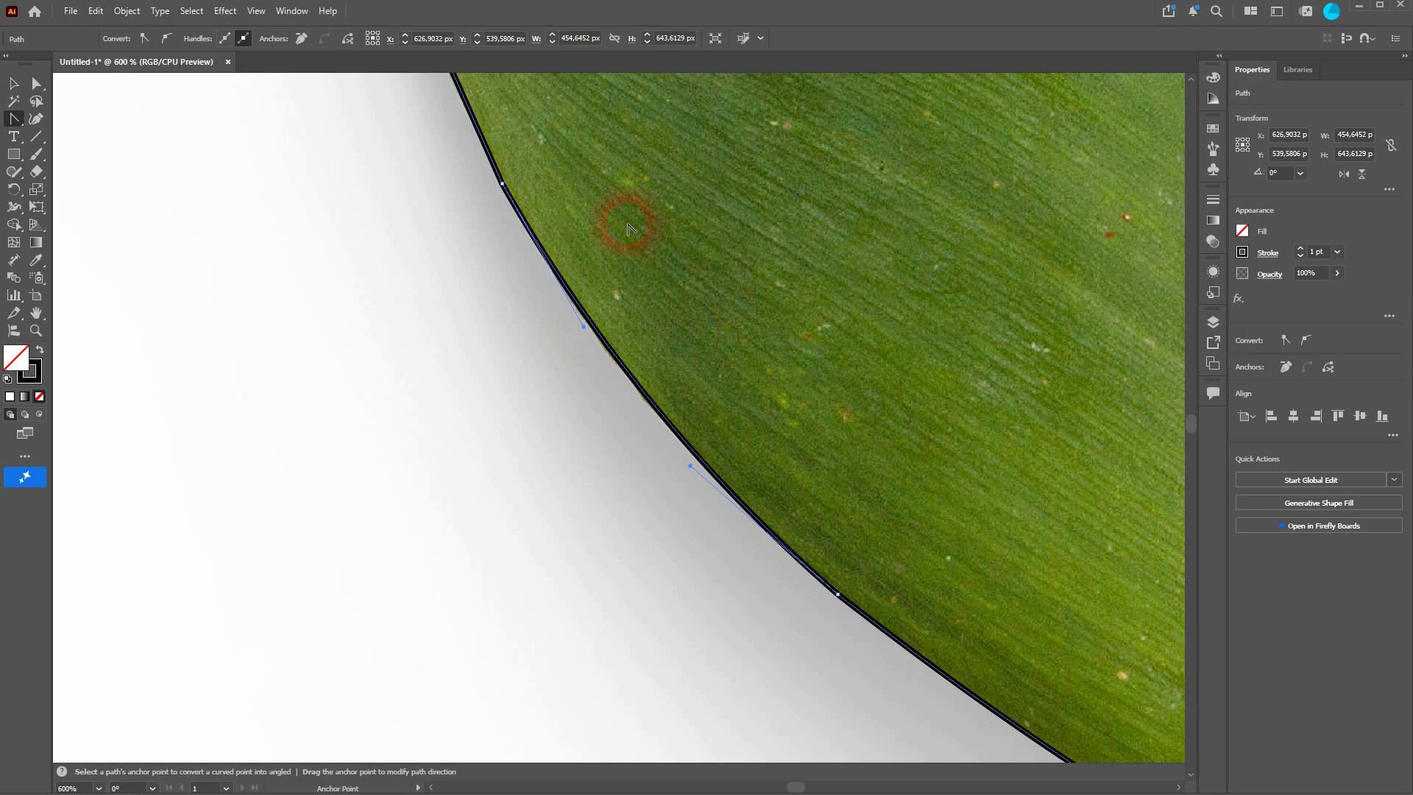
# Step: Curve the segments around the first leaf's tip and upper edge to follow its outline
pyautogui.moveTo(627, 229); pyautogui.dragTo(710, 616)
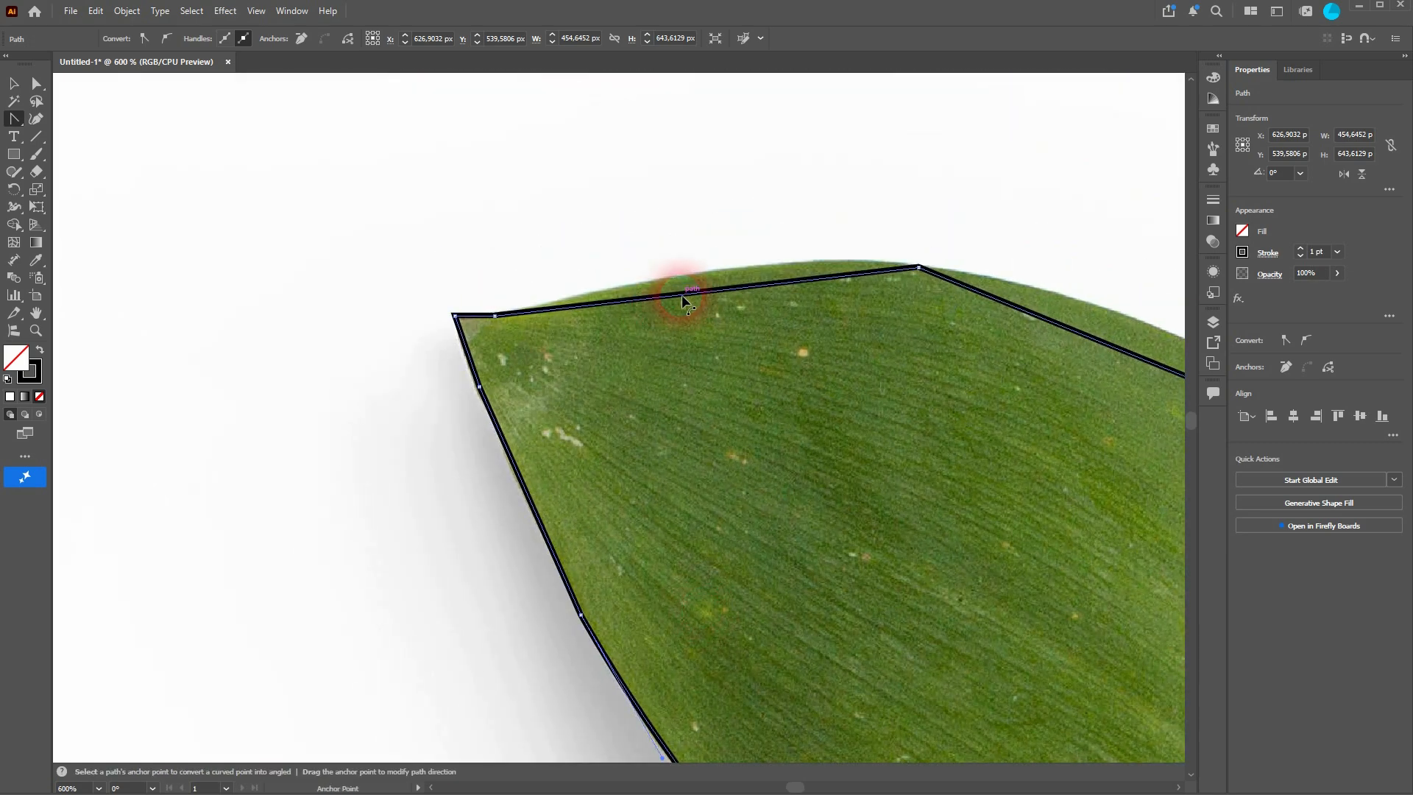
pyautogui.moveTo(682, 294); pyautogui.dragTo(692, 274)
pyautogui.moveTo(1046, 442); pyautogui.dragTo(544, 411)
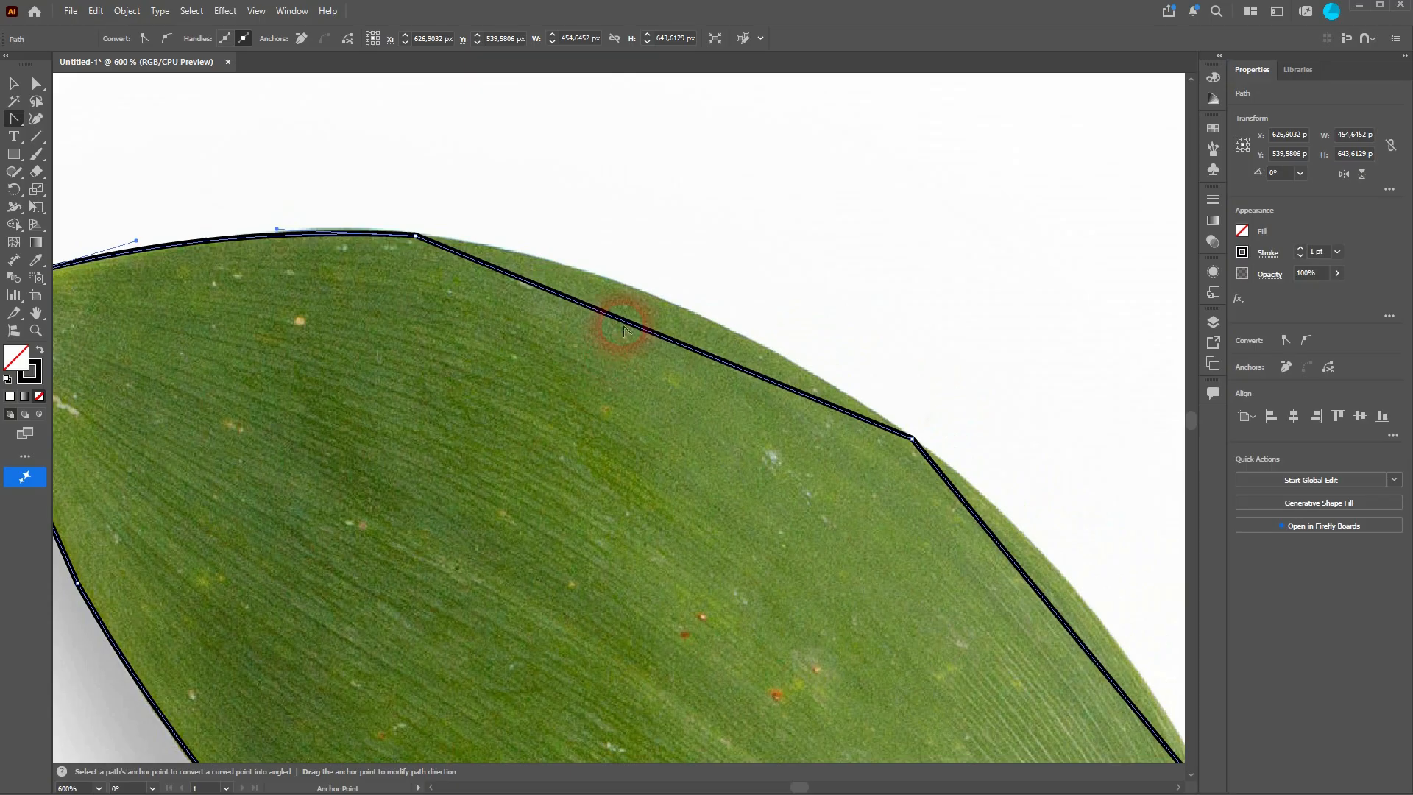
pyautogui.moveTo(623, 326)
pyautogui.mouseDown()
pyautogui.moveTo(646, 296)
pyautogui.moveTo(662, 298)
pyautogui.mouseUp()
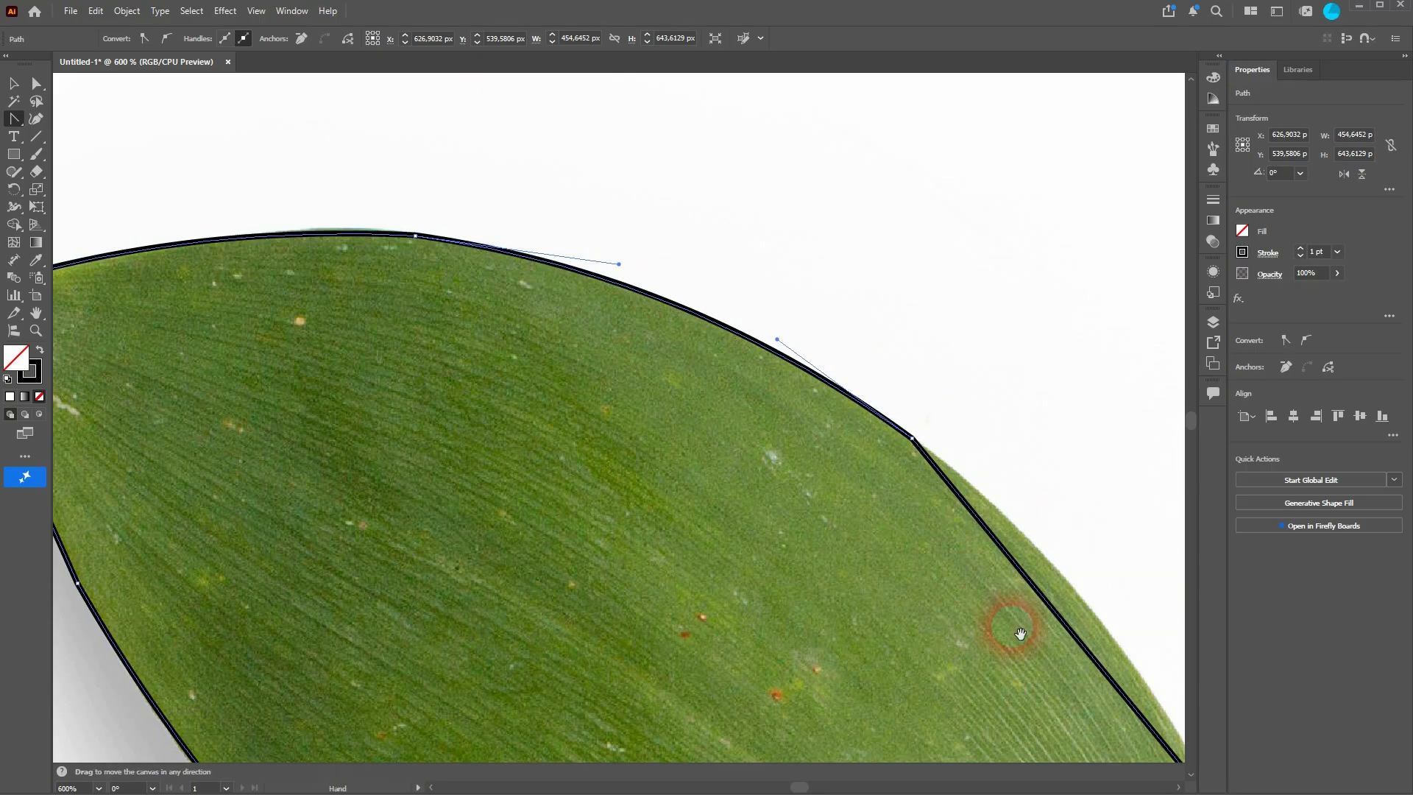
pyautogui.moveTo(1003, 625)
pyautogui.mouseDown()
pyautogui.moveTo(524, 397)
pyautogui.moveTo(619, 380)
pyautogui.mouseUp()
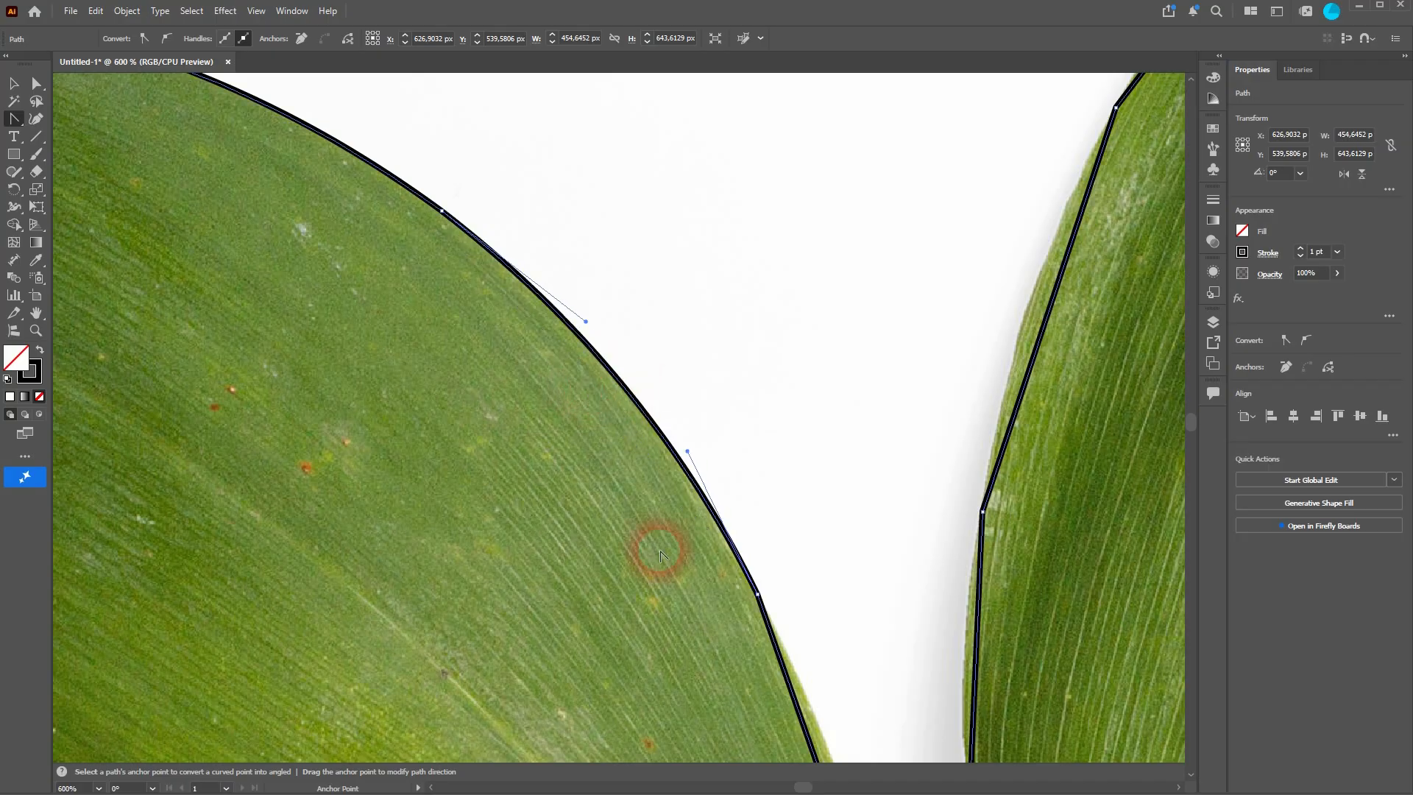
pyautogui.moveTo(685, 637); pyautogui.dragTo(398, 227)
pyautogui.moveTo(545, 370)
pyautogui.mouseDown()
pyautogui.moveTo(535, 385)
pyautogui.moveTo(549, 393)
pyautogui.mouseUp()
pyautogui.moveTo(633, 546); pyautogui.dragTo(560, 347)
# Step: Adjust the anchor at the notch between the two leaves so the junction is rounded
pyautogui.scroll(5, 603, 578)
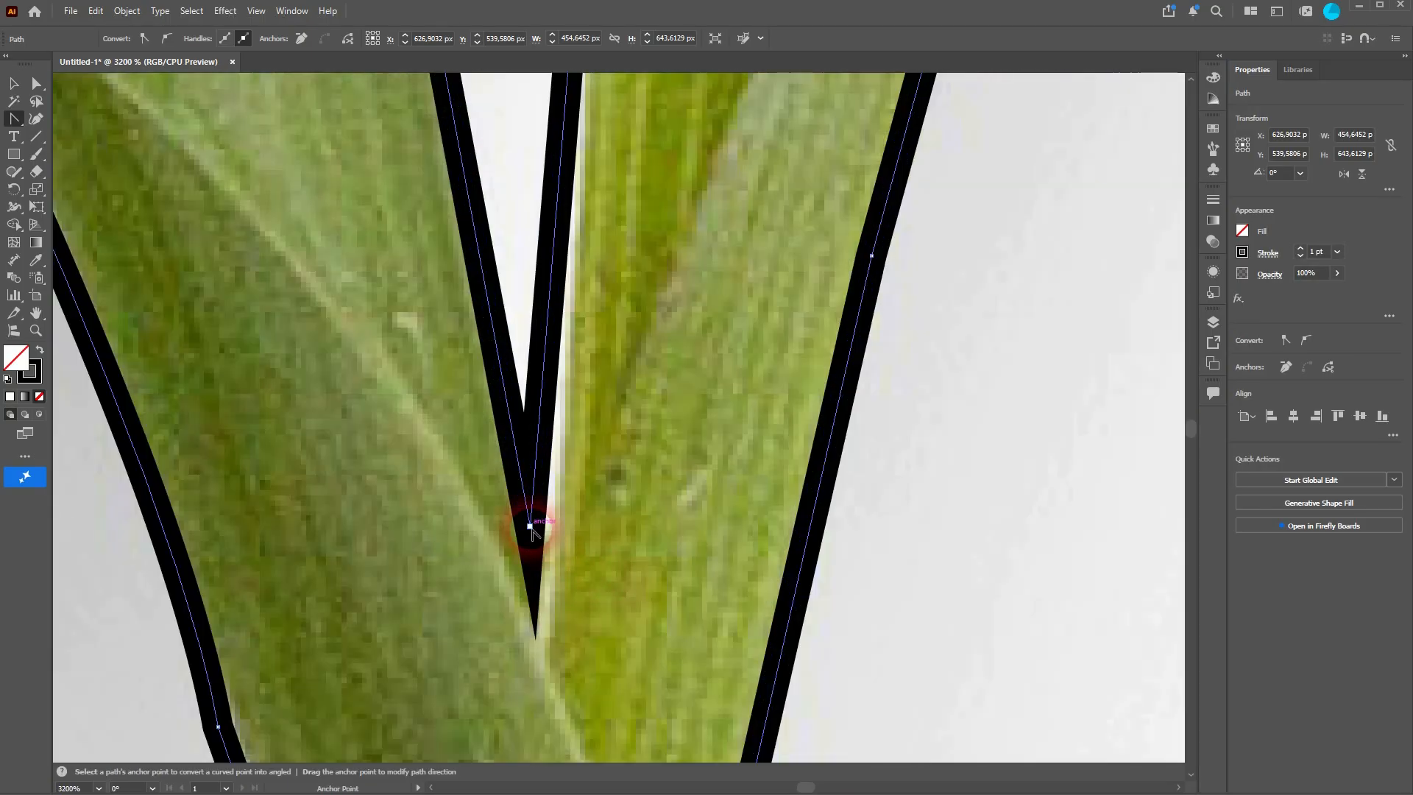
pyautogui.click(530, 526)
pyautogui.moveTo(533, 531); pyautogui.dragTo(539, 525)
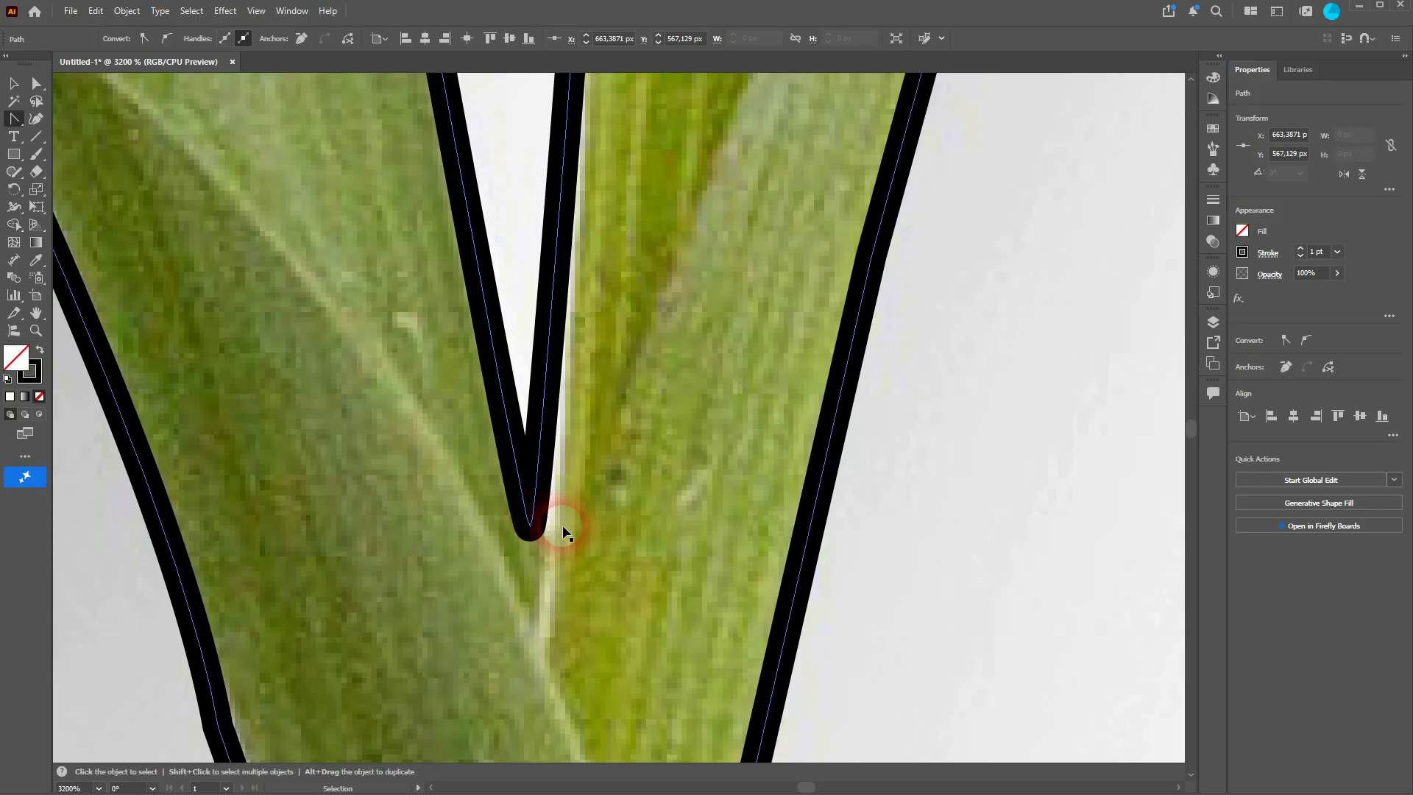
# Step: Curve the segments along the second leaf's left edge to match the photo
pyautogui.scroll(-7, 555, 515)
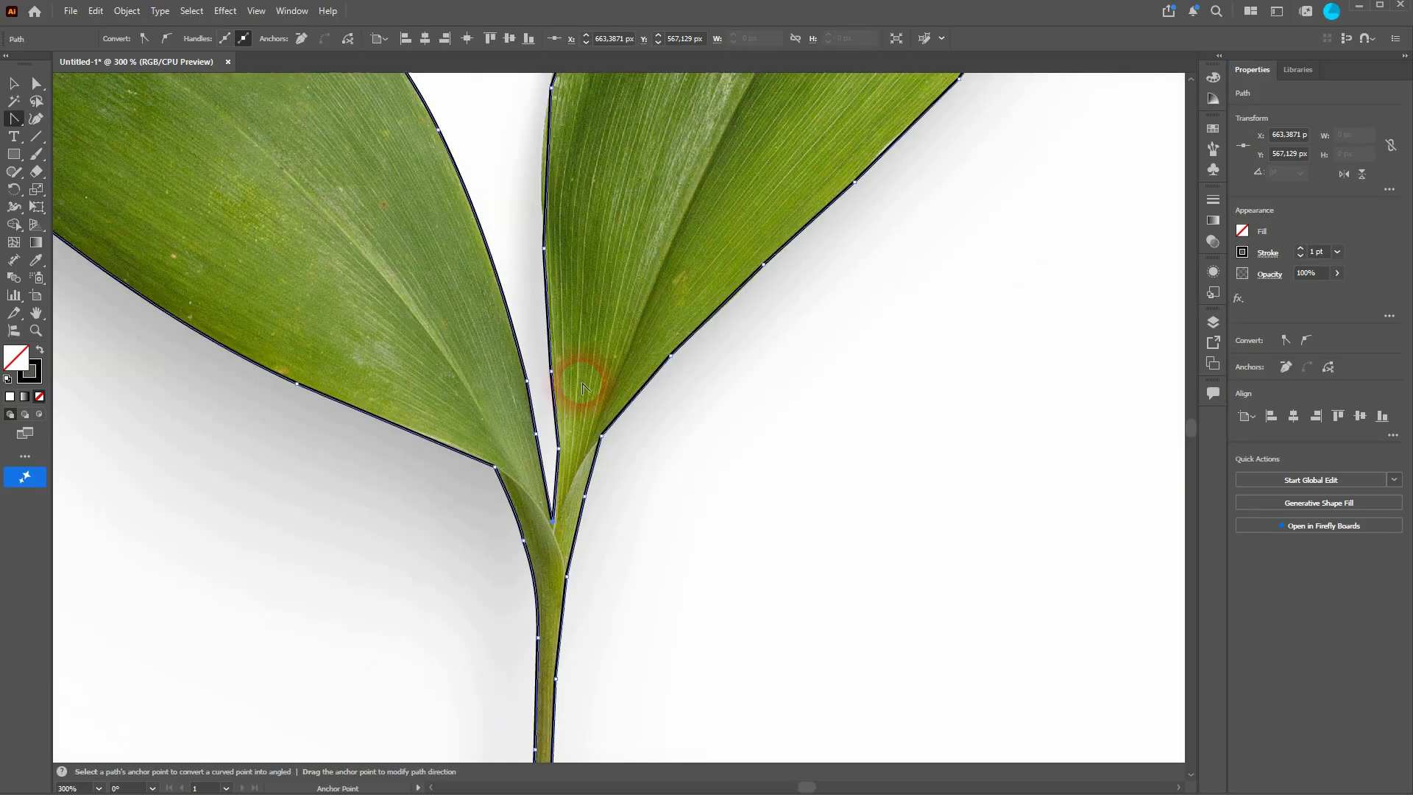
pyautogui.scroll(3, 563, 373)
pyautogui.scroll(4, 555, 375)
pyautogui.scroll(3, 542, 316)
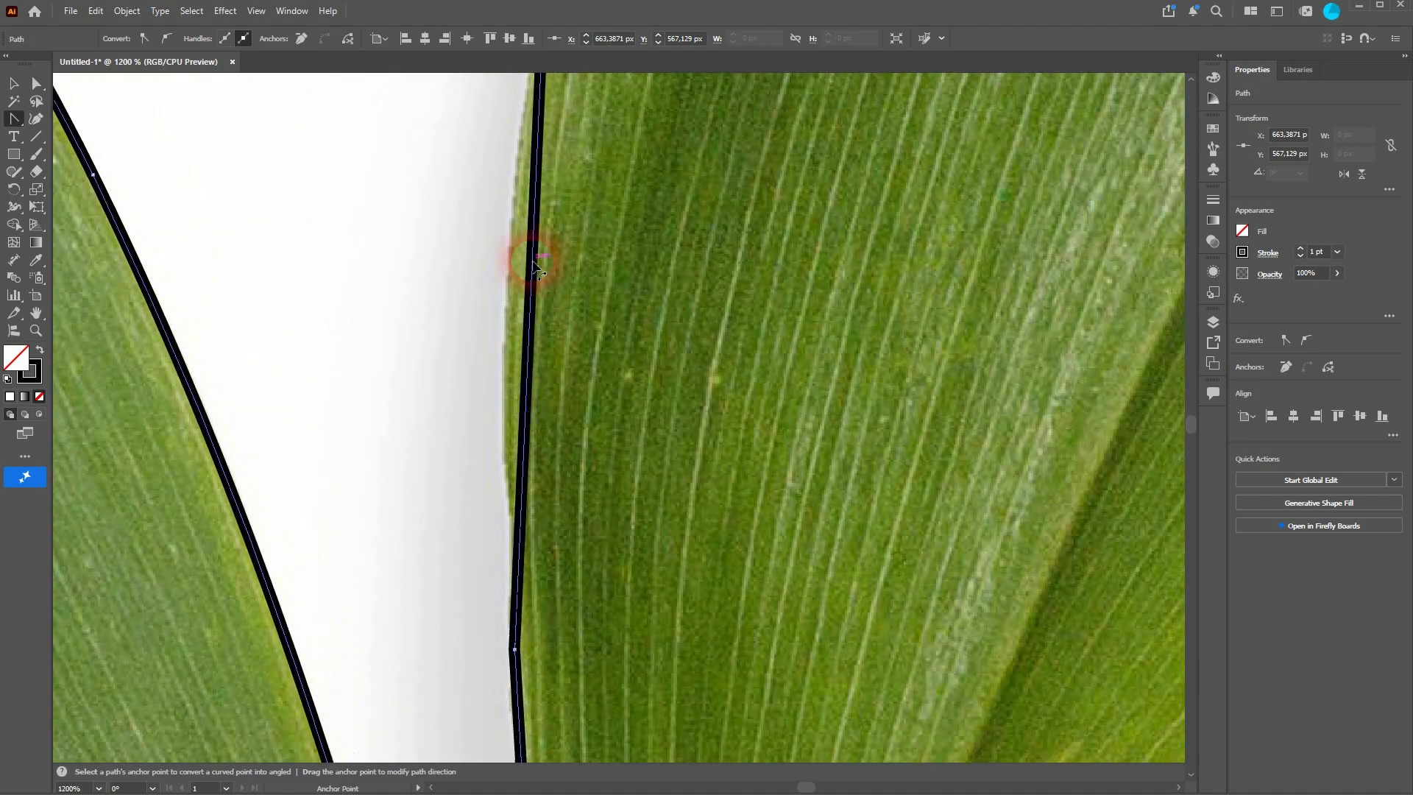
pyautogui.moveTo(533, 263); pyautogui.dragTo(508, 262)
pyautogui.scroll(-3, 543, 323)
pyautogui.scroll(6, 544, 332)
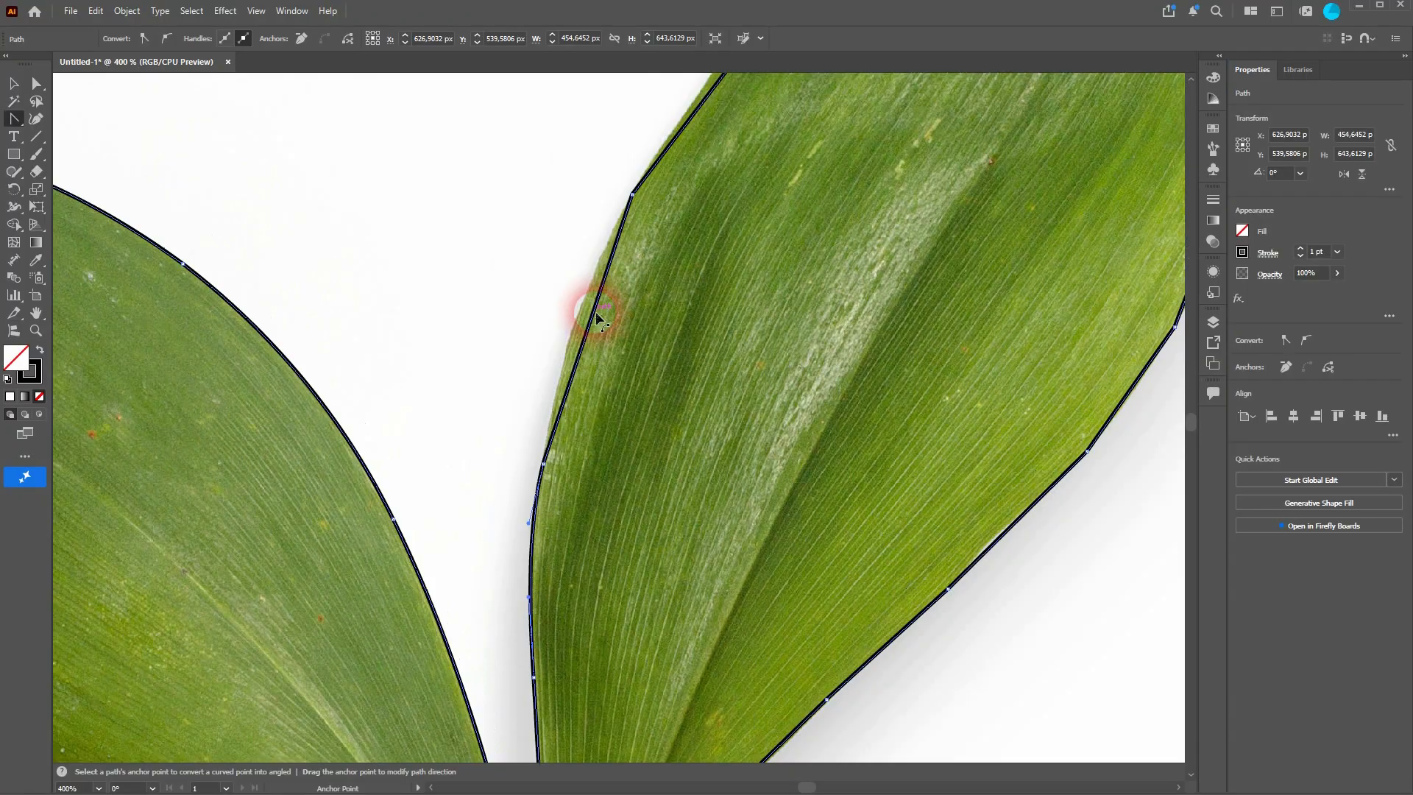
pyautogui.moveTo(598, 316); pyautogui.dragTo(581, 313)
pyautogui.moveTo(837, 156); pyautogui.dragTo(602, 454)
pyautogui.moveTo(492, 373); pyautogui.dragTo(487, 364)
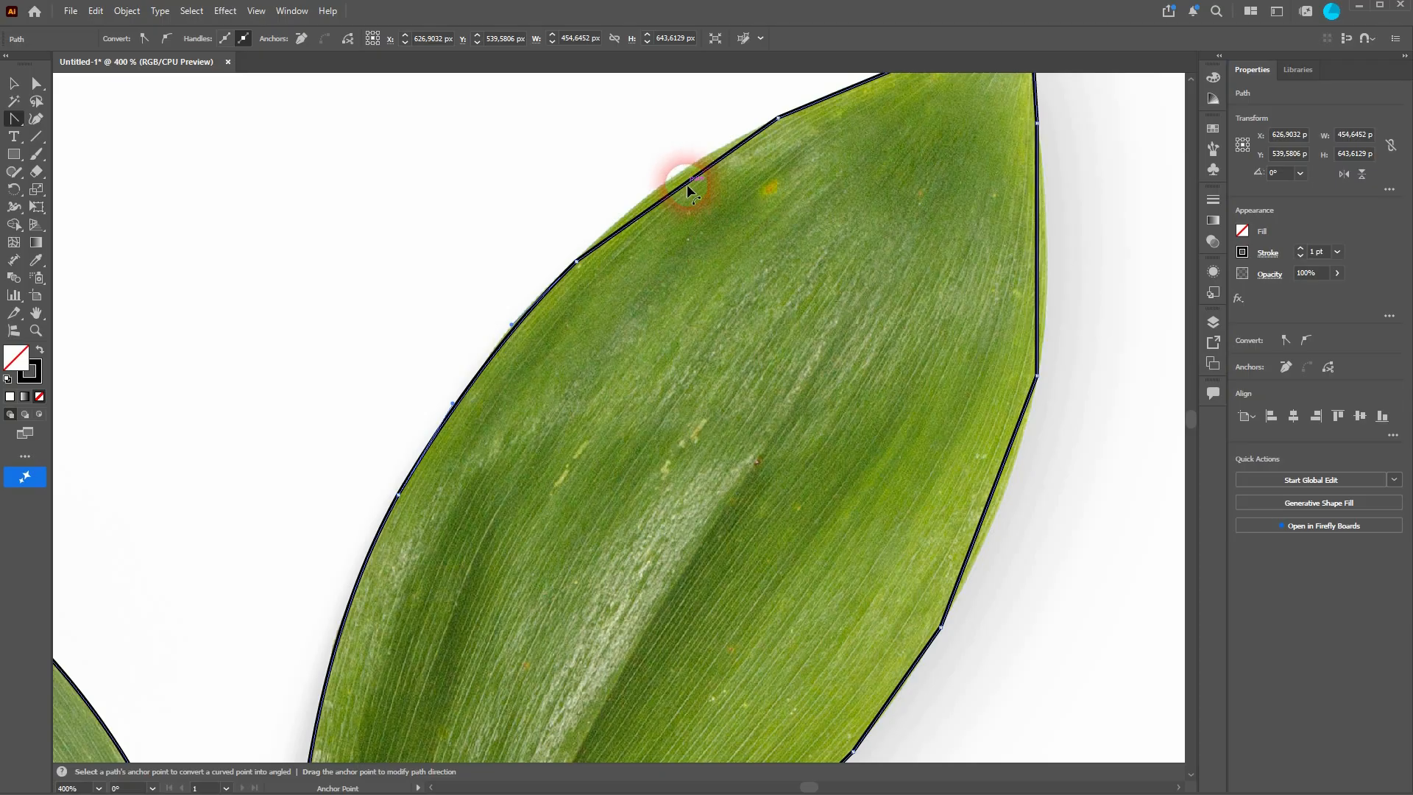
# Step: Curve the segments around the second leaf's tip and down its right edge
pyautogui.moveTo(687, 184); pyautogui.dragTo(678, 179)
pyautogui.moveTo(915, 152); pyautogui.dragTo(719, 277)
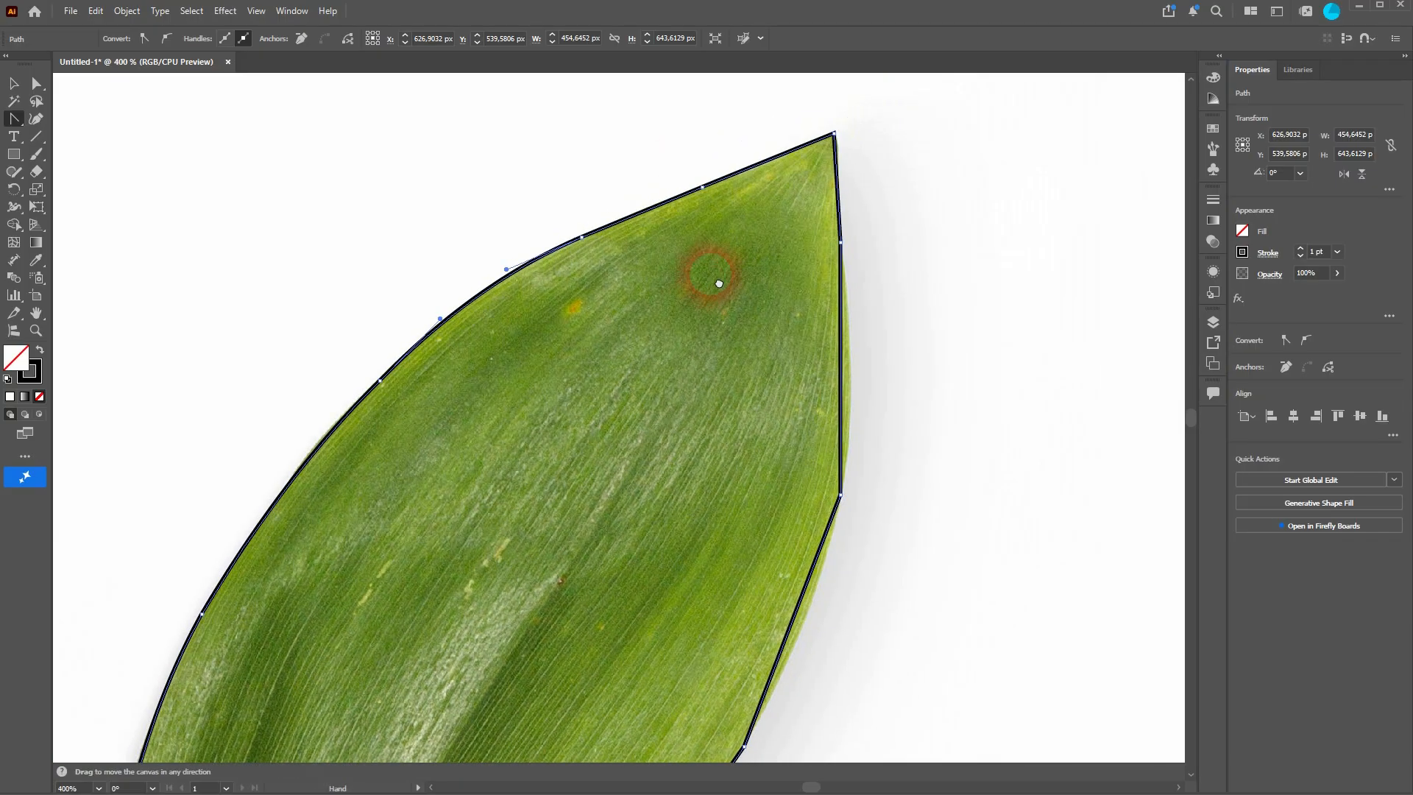
pyautogui.moveTo(844, 361); pyautogui.dragTo(851, 362)
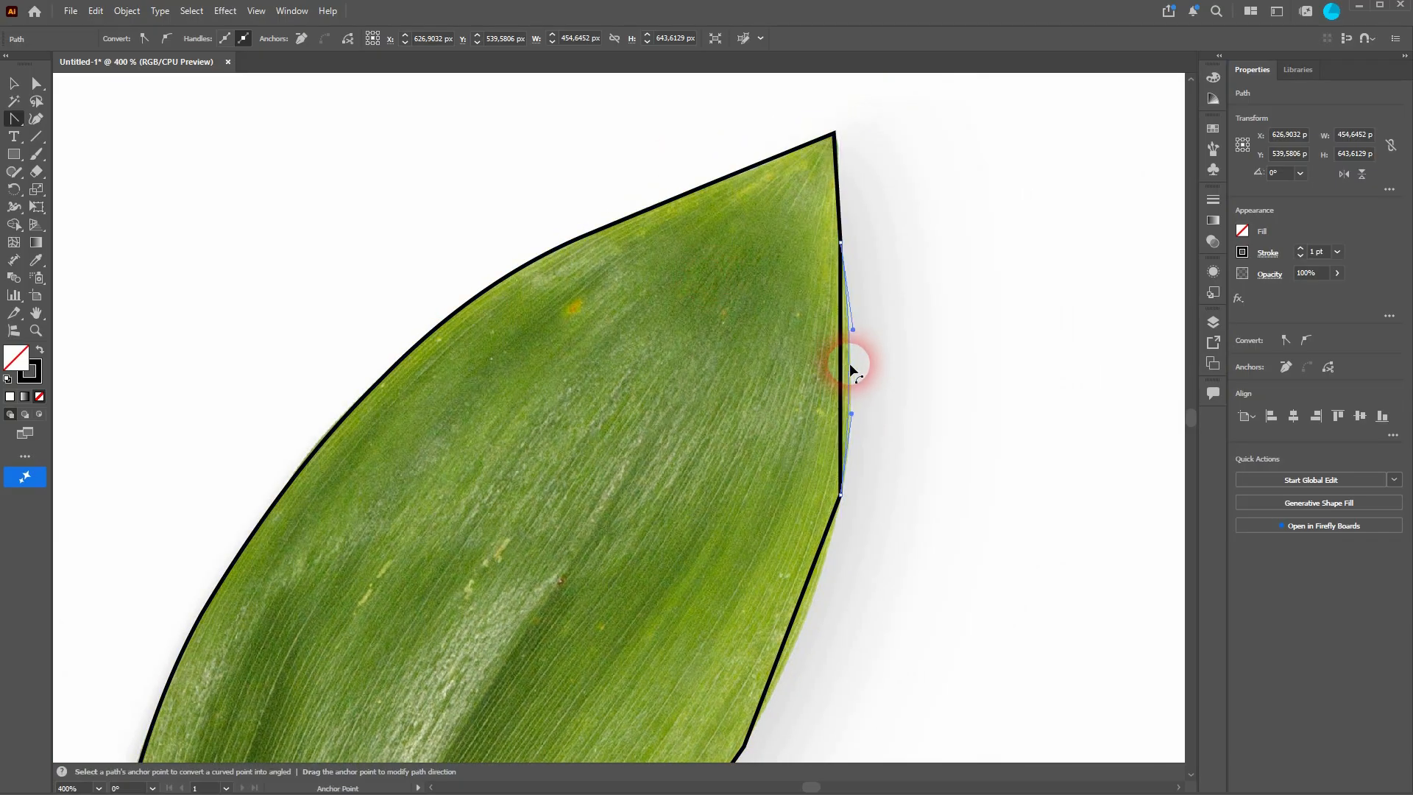
pyautogui.moveTo(742, 592); pyautogui.dragTo(810, 306)
pyautogui.moveTo(854, 353)
pyautogui.mouseDown()
pyautogui.moveTo(865, 368)
pyautogui.moveTo(866, 348)
pyautogui.mouseUp()
pyautogui.moveTo(664, 593); pyautogui.dragTo(797, 336)
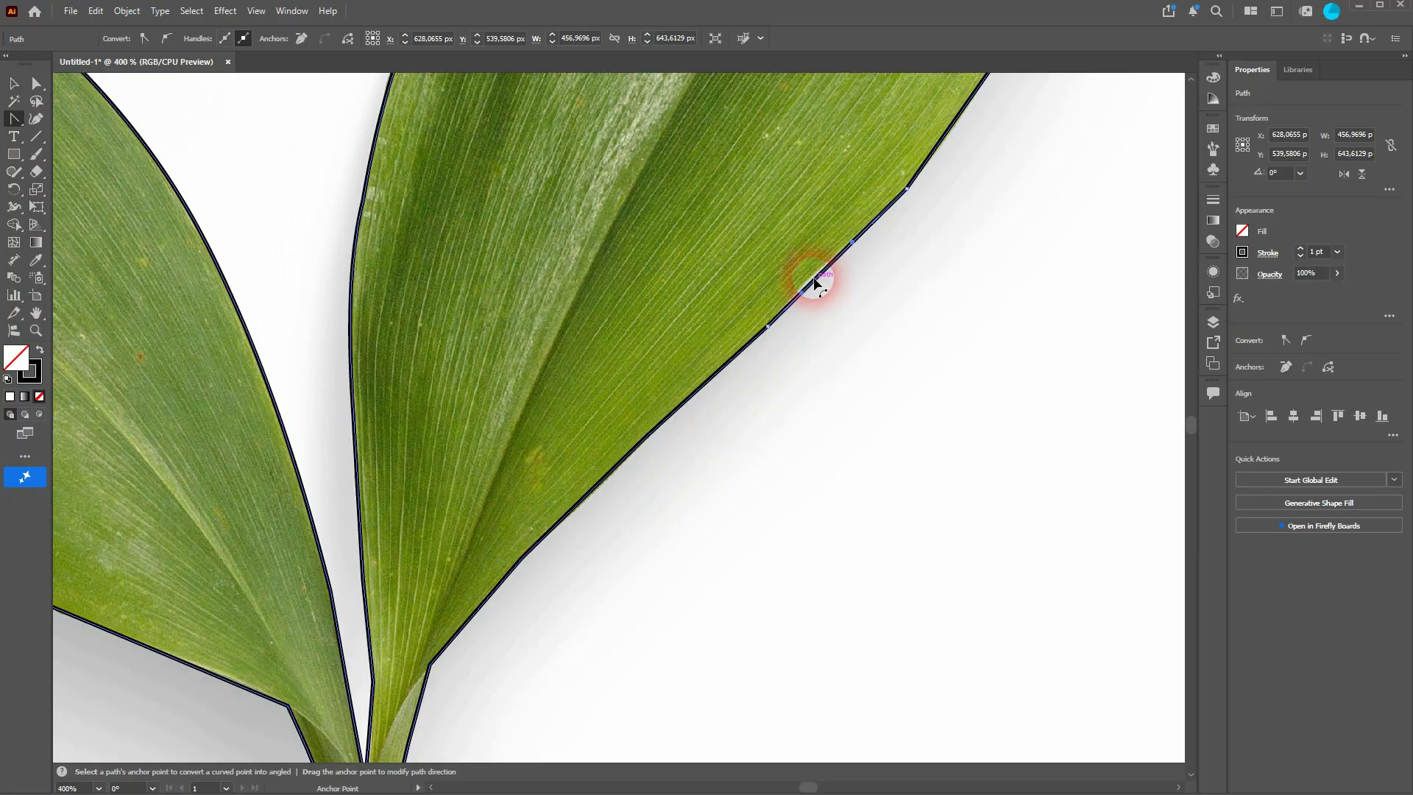
pyautogui.moveTo(813, 279); pyautogui.dragTo(811, 275)
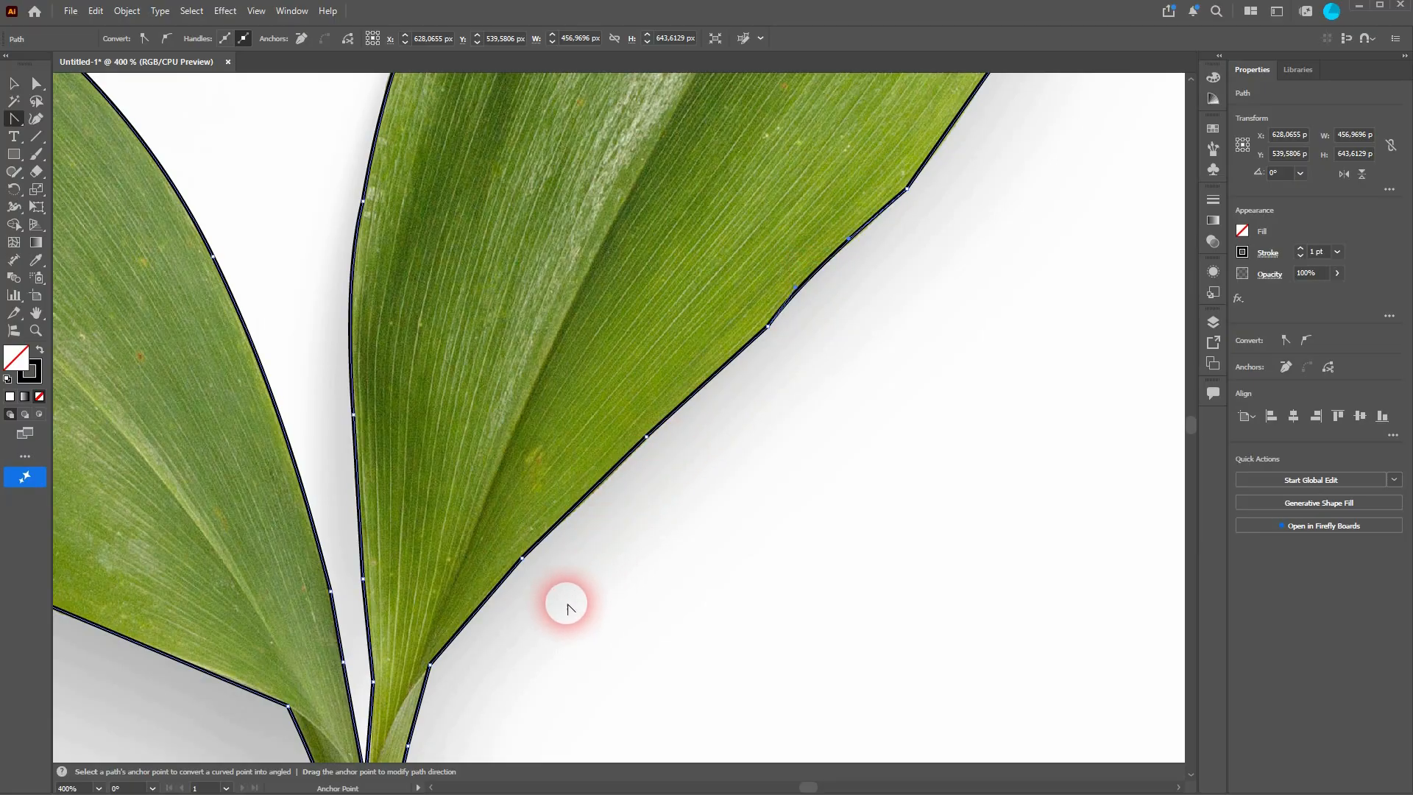
pyautogui.moveTo(566, 607); pyautogui.dragTo(858, 249)
pyautogui.moveTo(763, 495); pyautogui.dragTo(777, 307)
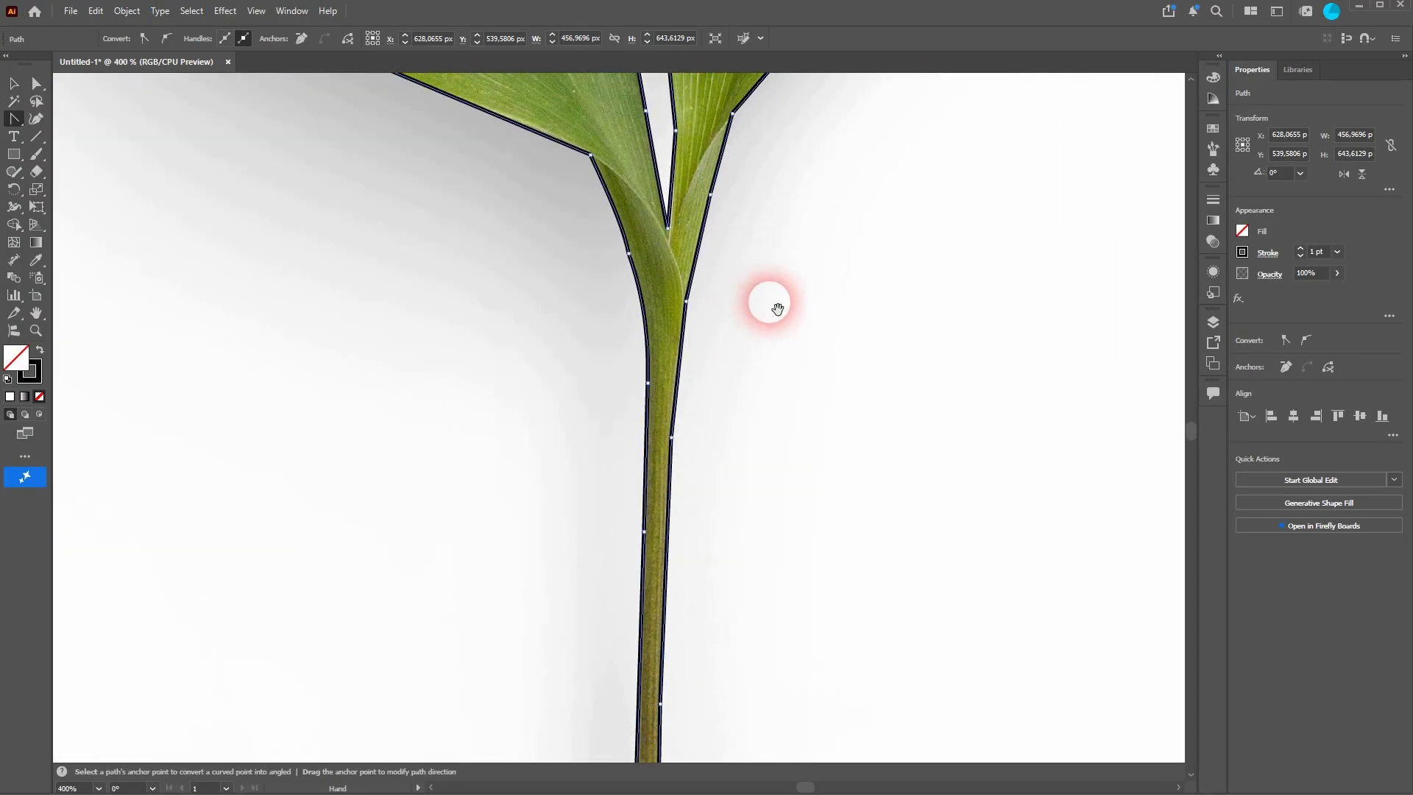
# Step: Move the reference photo off to the right of the traced outline
pyautogui.scroll(-7, 719, 394)
pyautogui.scroll(3, 719, 394)
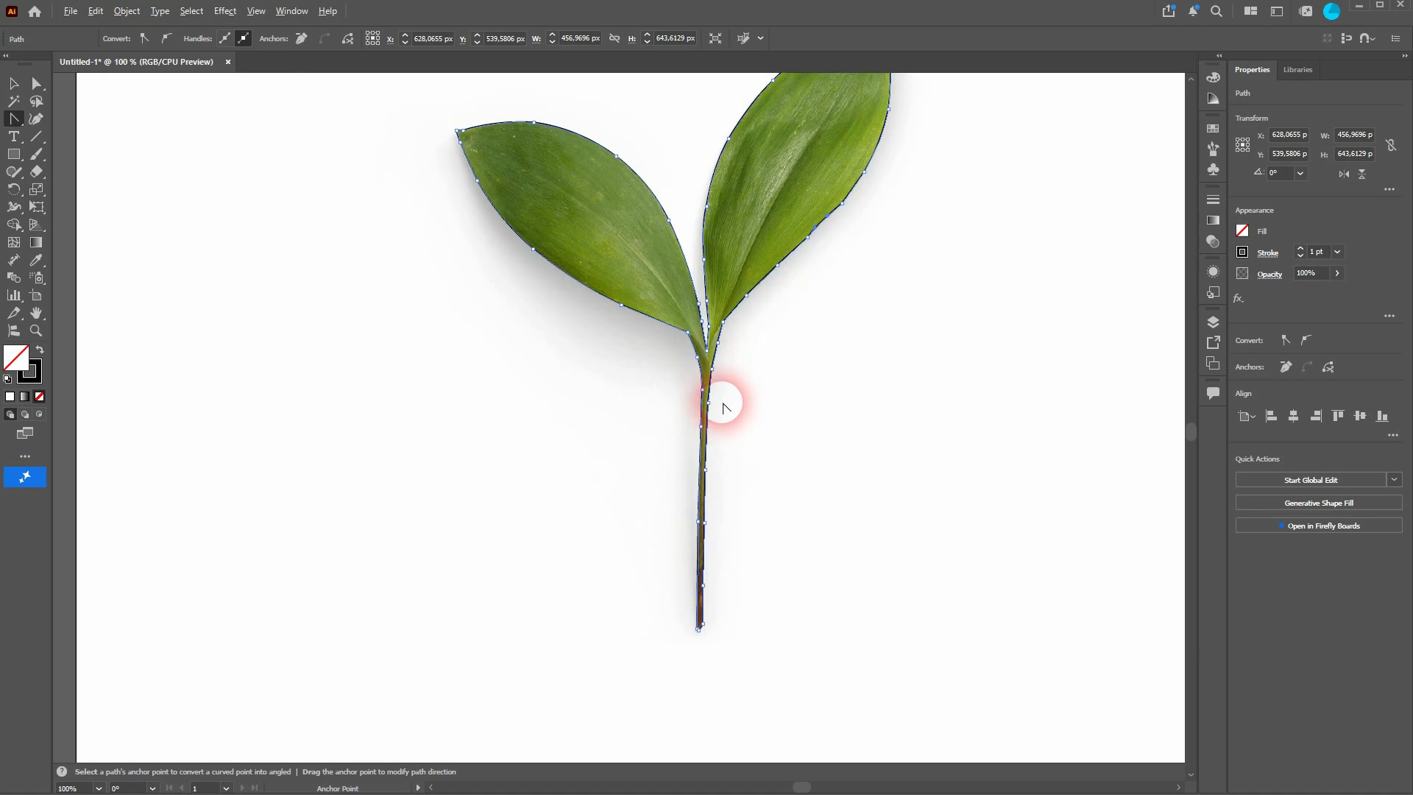
pyautogui.scroll(-2, 723, 407)
pyautogui.scroll(2, 527, 321)
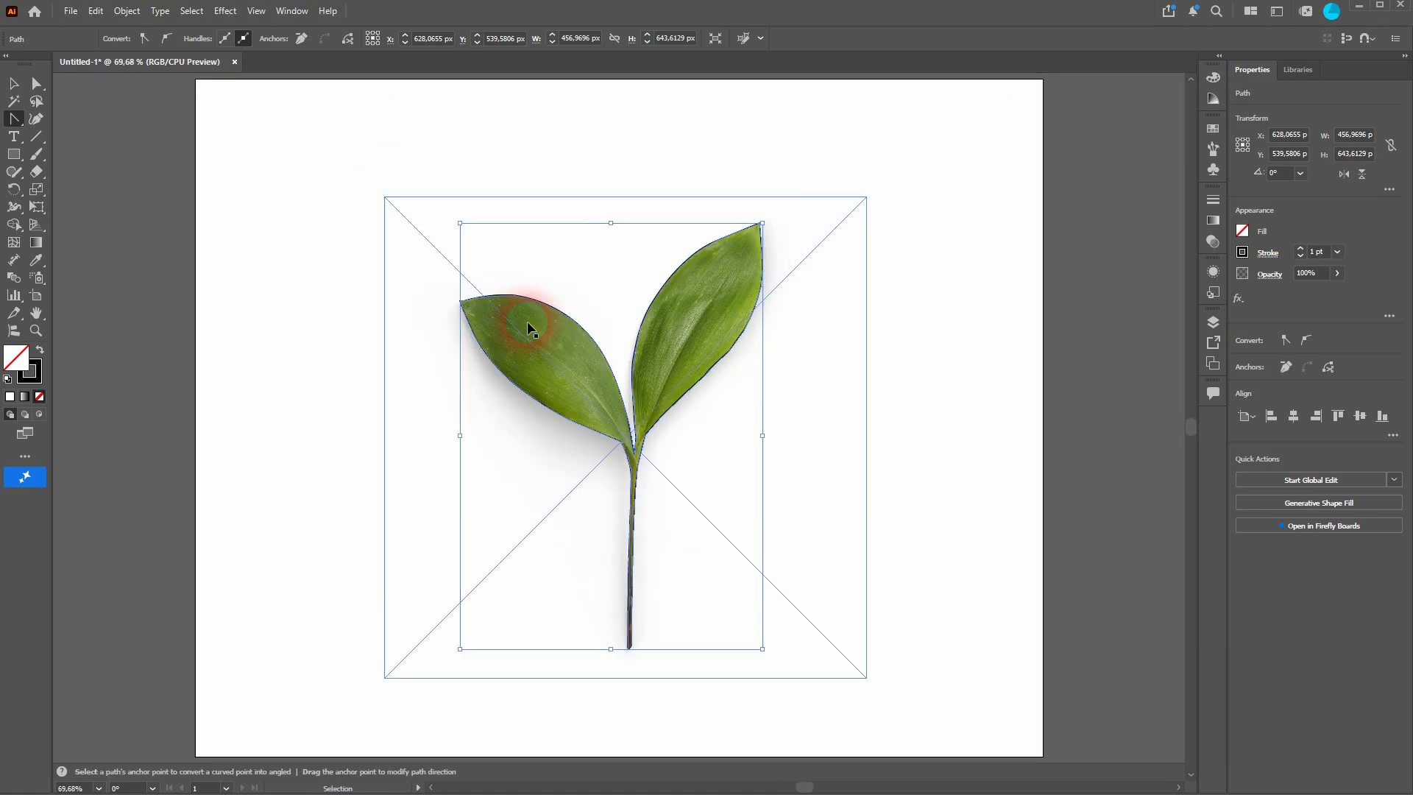
pyautogui.press('v')
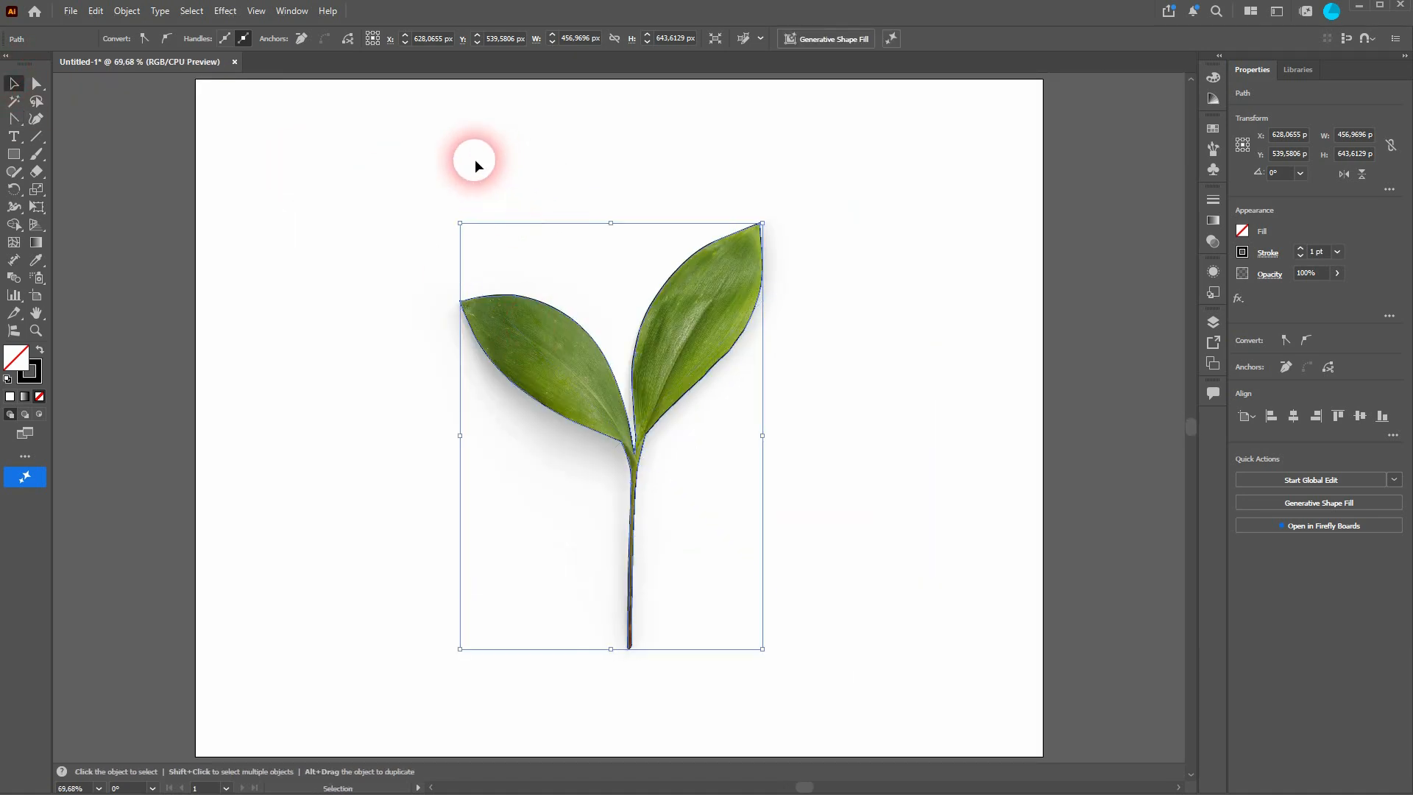
pyautogui.moveTo(467, 212); pyautogui.dragTo(876, 210)
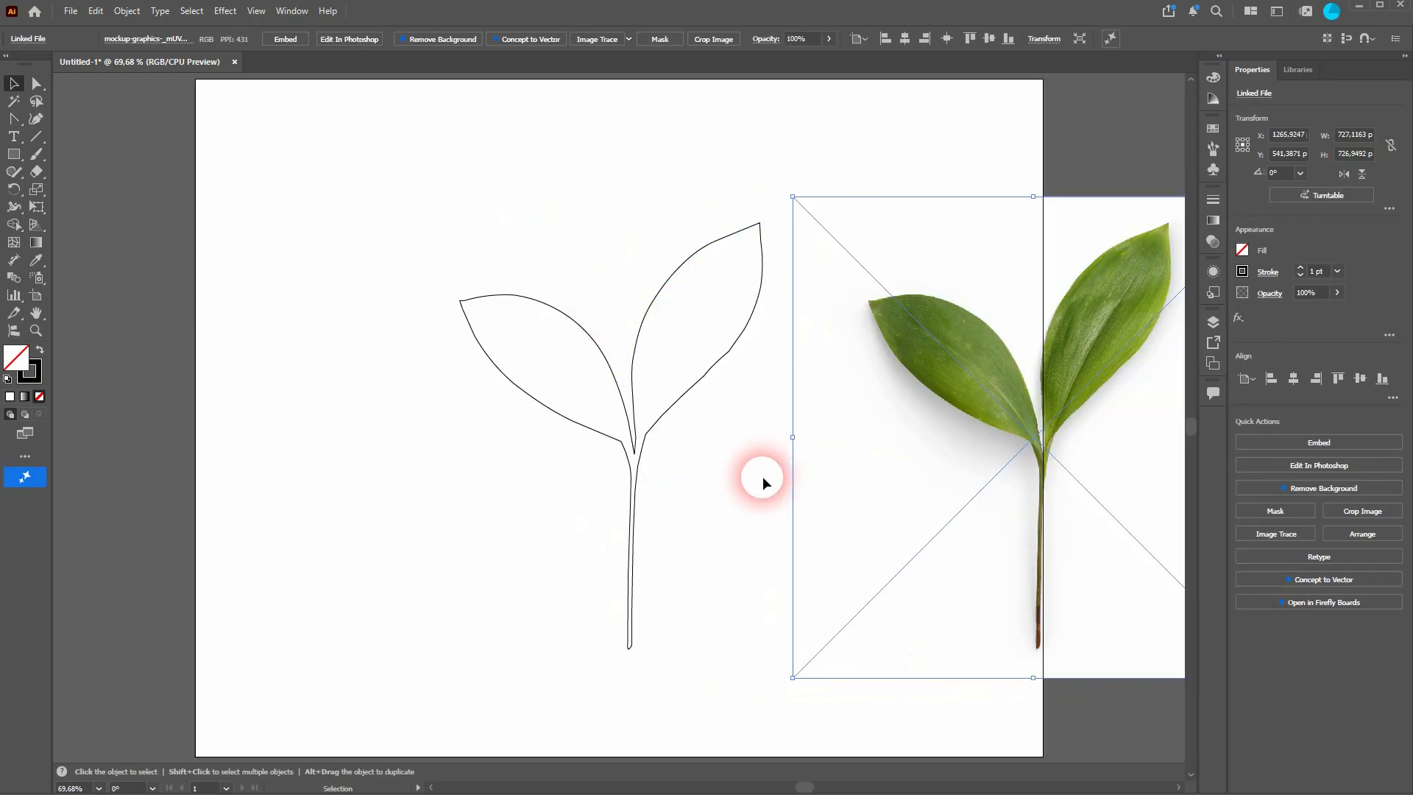
# Step: Fill the traced plant shape with a dark green swatch
pyautogui.click(688, 416)
pyautogui.click(127, 40)
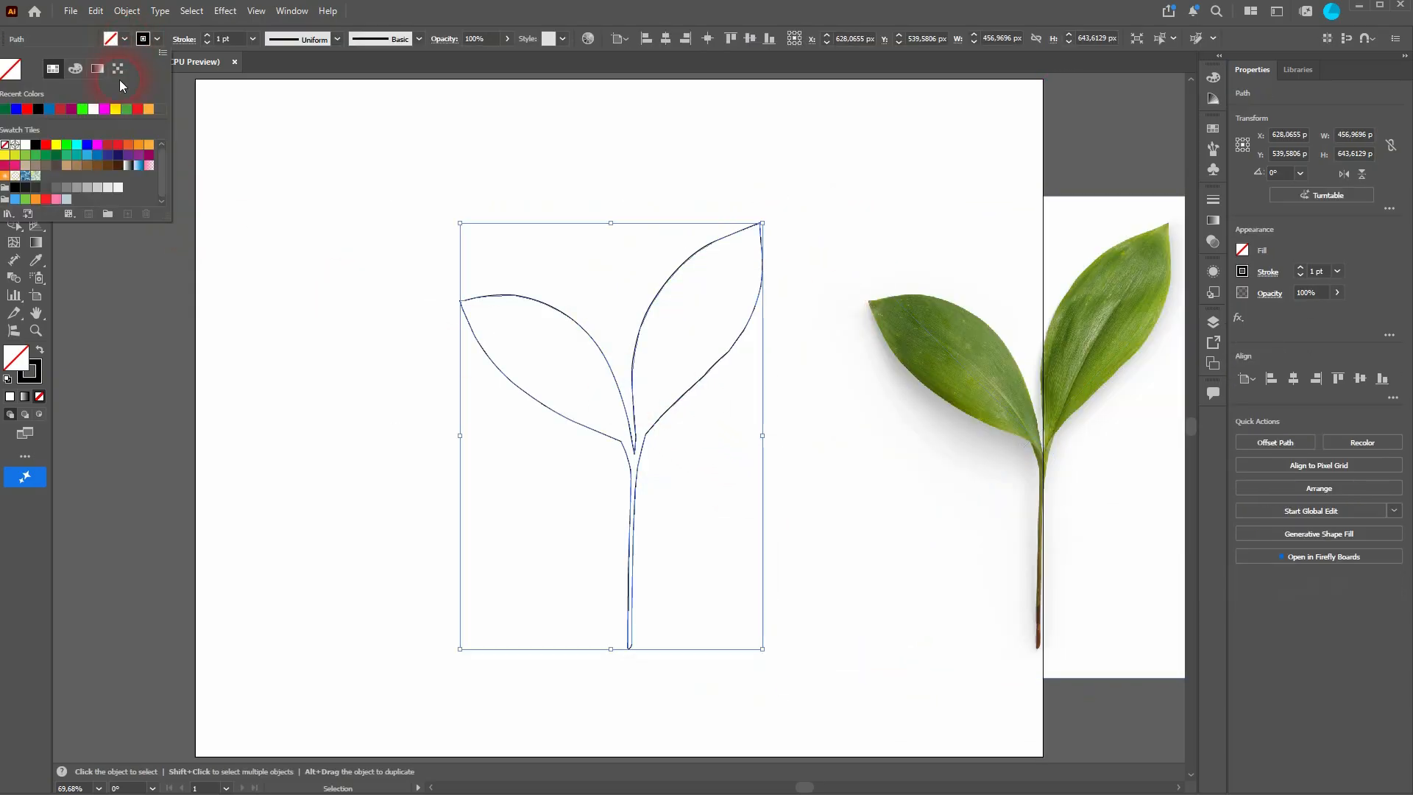
pyautogui.click(64, 160)
pyautogui.click(287, 413)
pyautogui.click(309, 435)
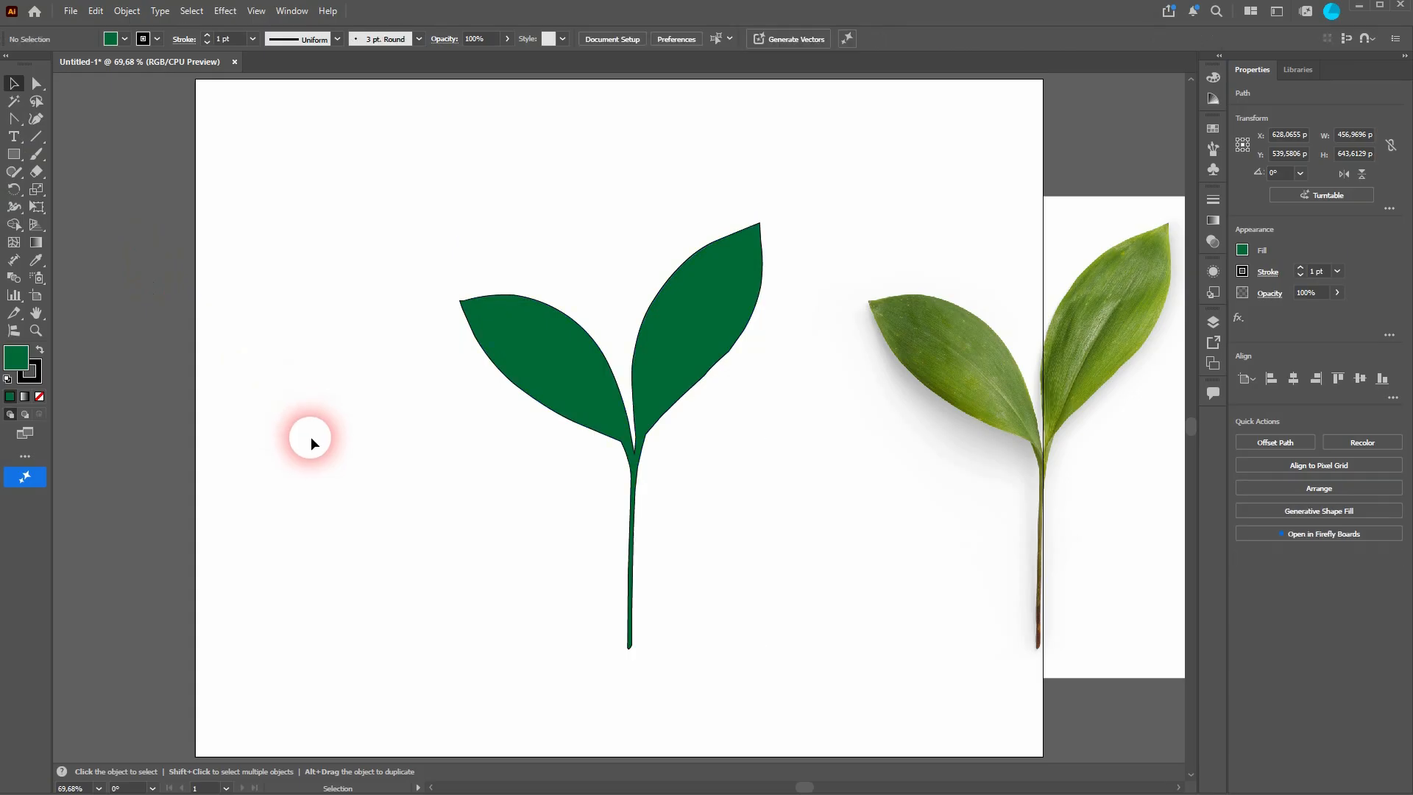
# Step: Reposition the reference photo next to the green plant and clear the selection
pyautogui.hotkey('ctrl', '0')
pyautogui.moveTo(983, 513); pyautogui.dragTo(716, 508)
pyautogui.click(309, 488)
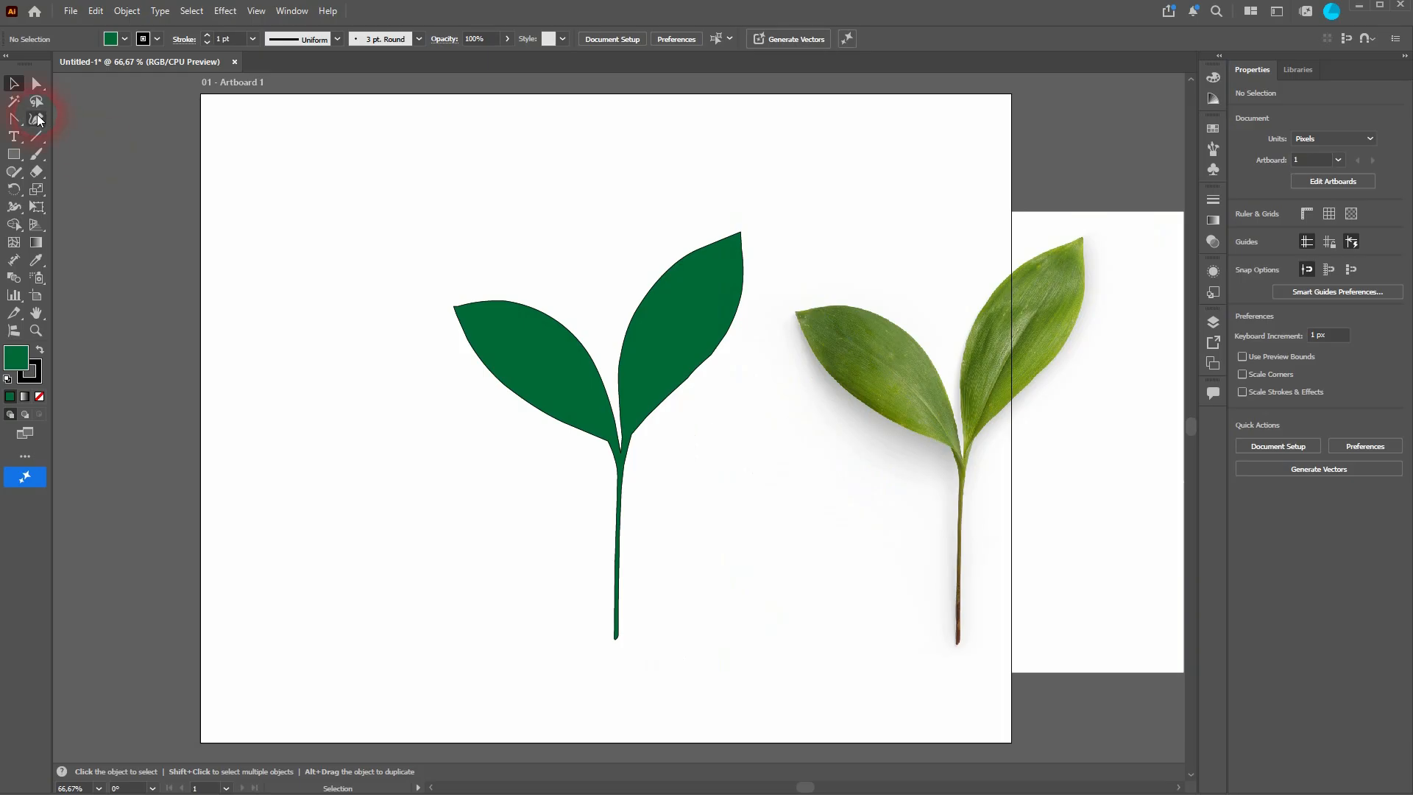
# Step: Draw a straight two-anchor line with the Pen tool near the artboard's top-left corner
pyautogui.moveTo(20, 127); pyautogui.dragTo(60, 125)
pyautogui.click(271, 151)
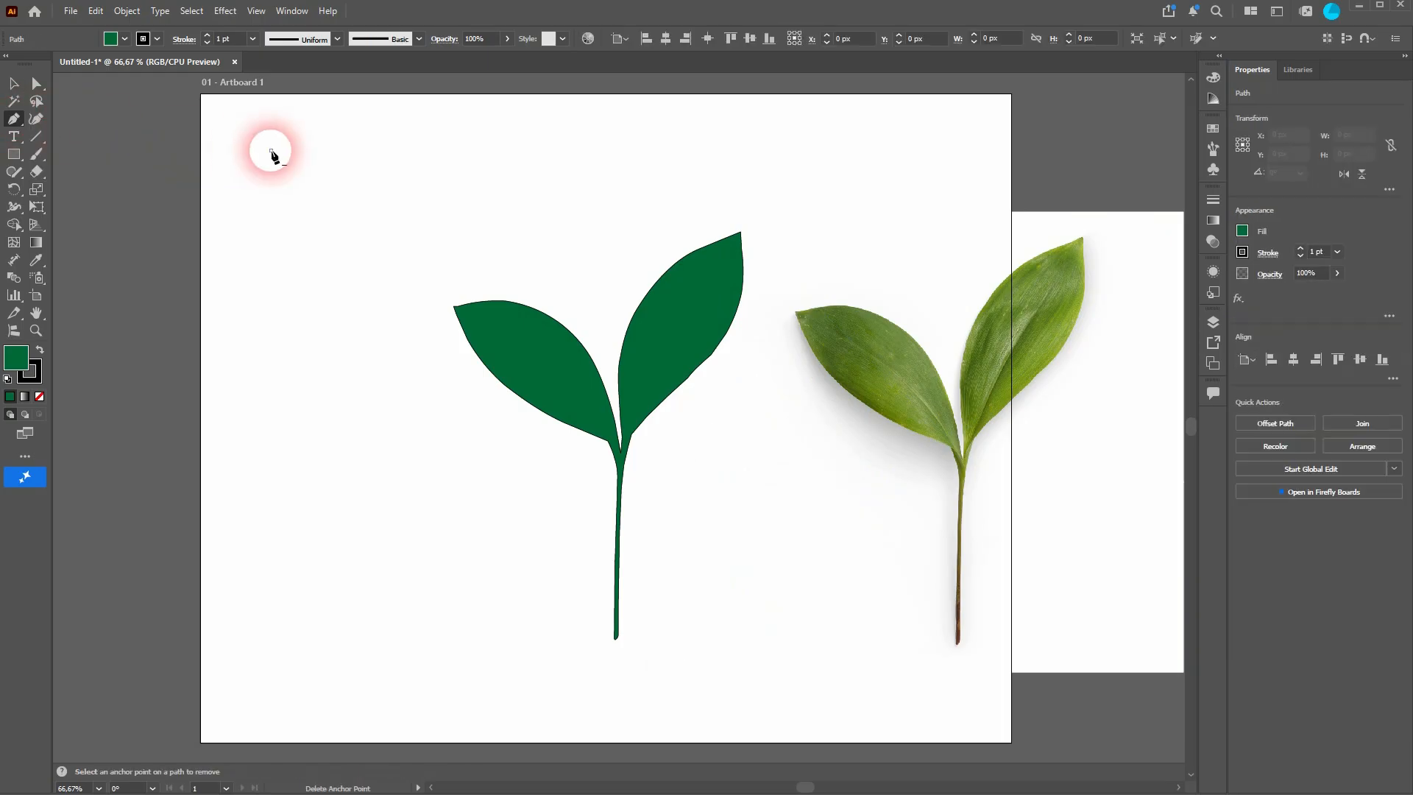
pyautogui.click(399, 153)
pyautogui.click(14, 88)
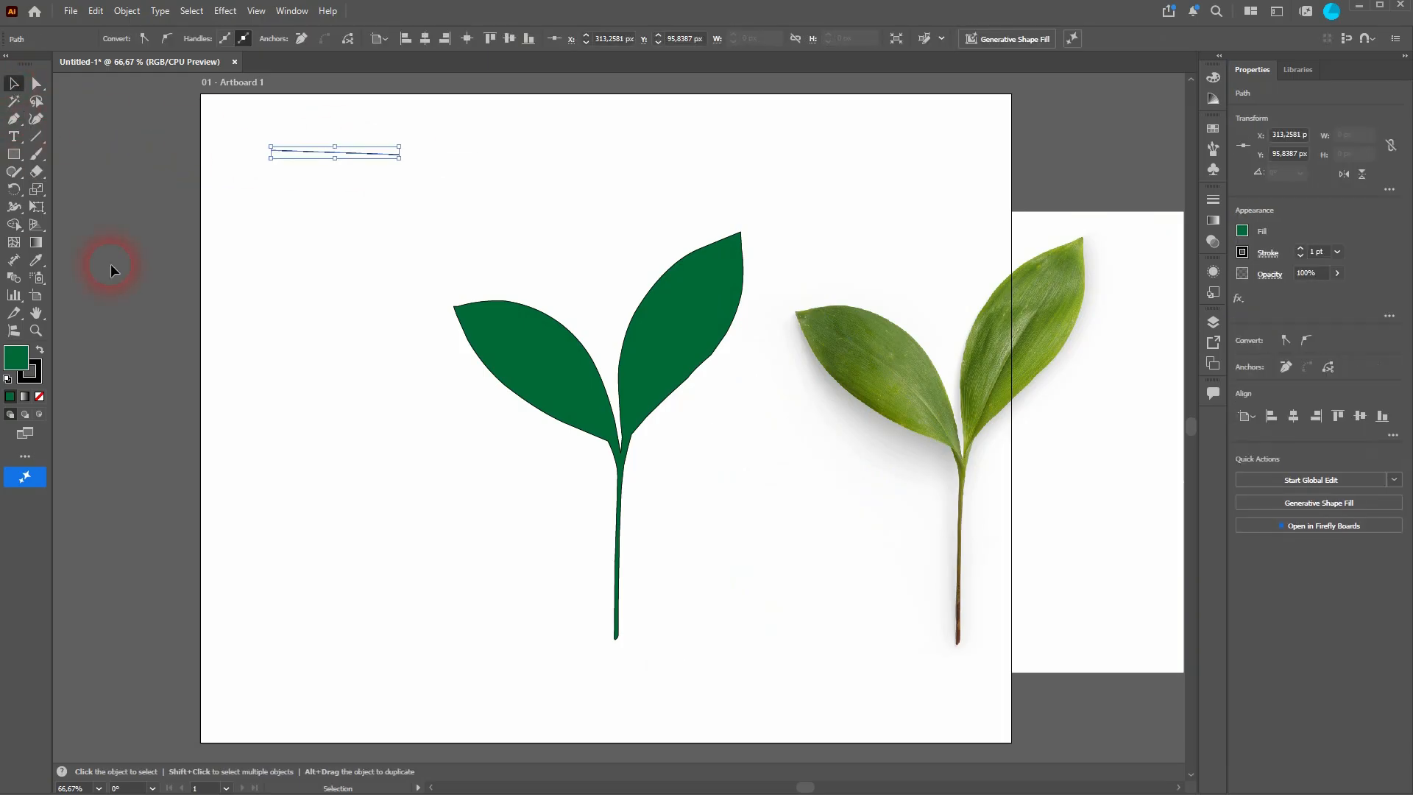
# Step: Bend the line's segment upward into an arch with the Anchor Point tool
pyautogui.click(18, 121)
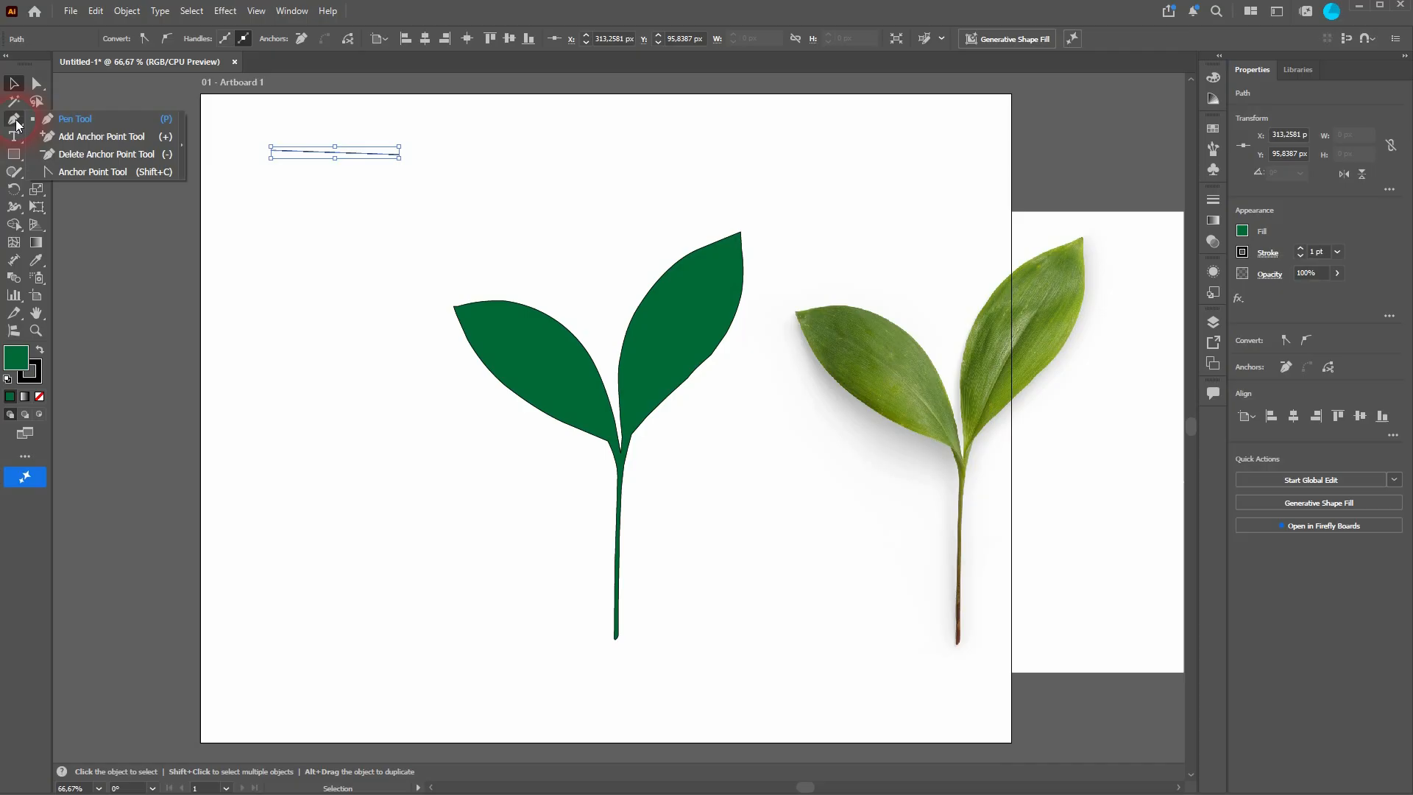
pyautogui.click(89, 170)
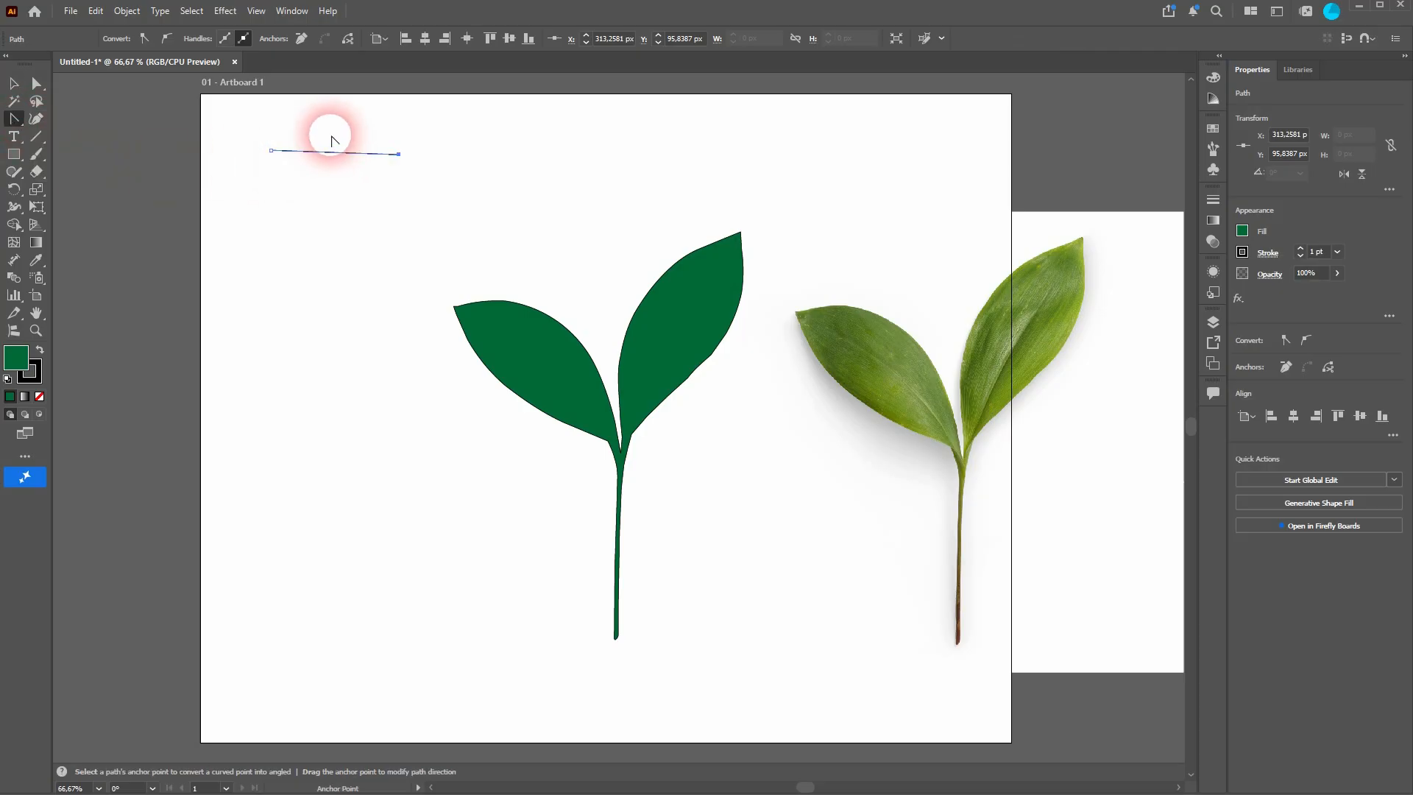
pyautogui.scroll(2, 344, 152)
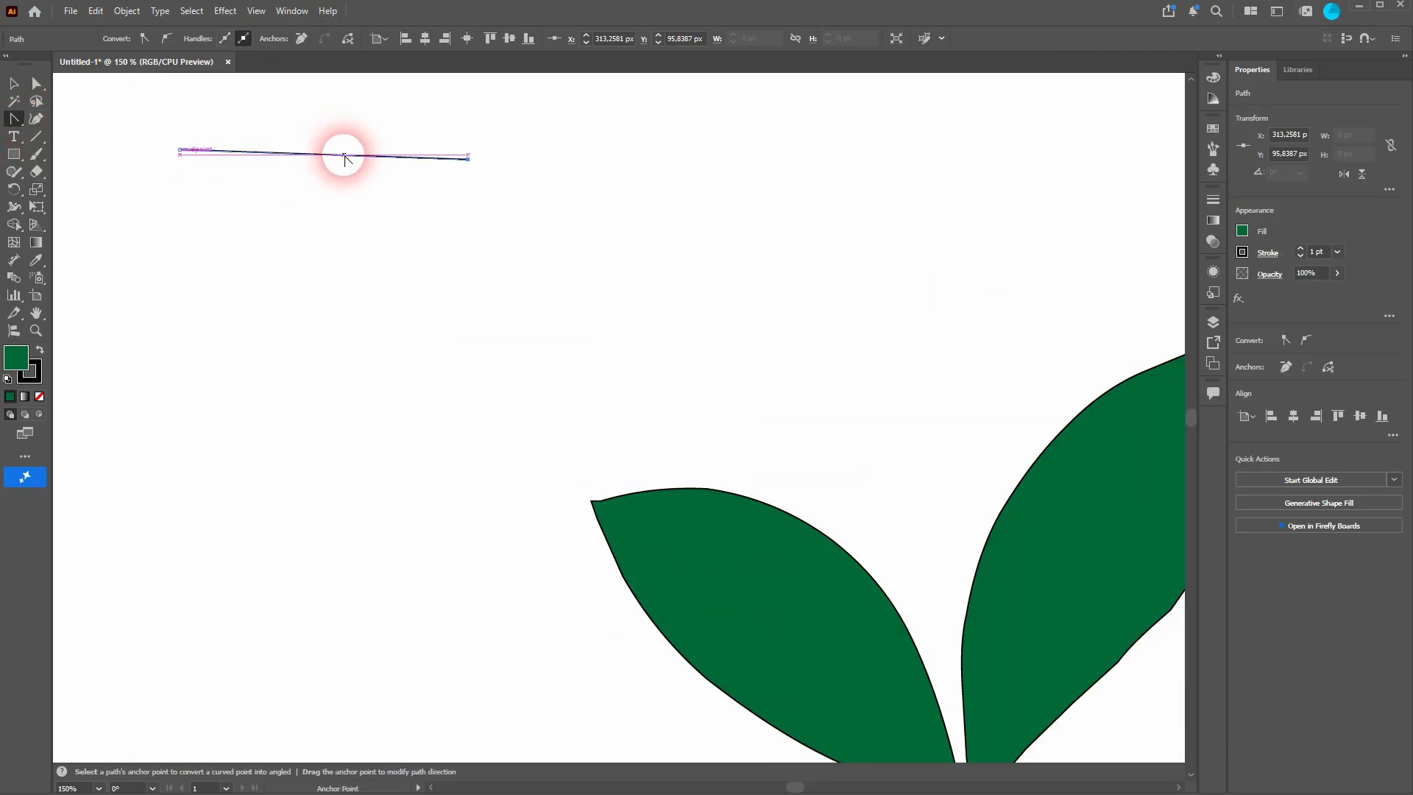
pyautogui.moveTo(344, 156); pyautogui.dragTo(332, 125)
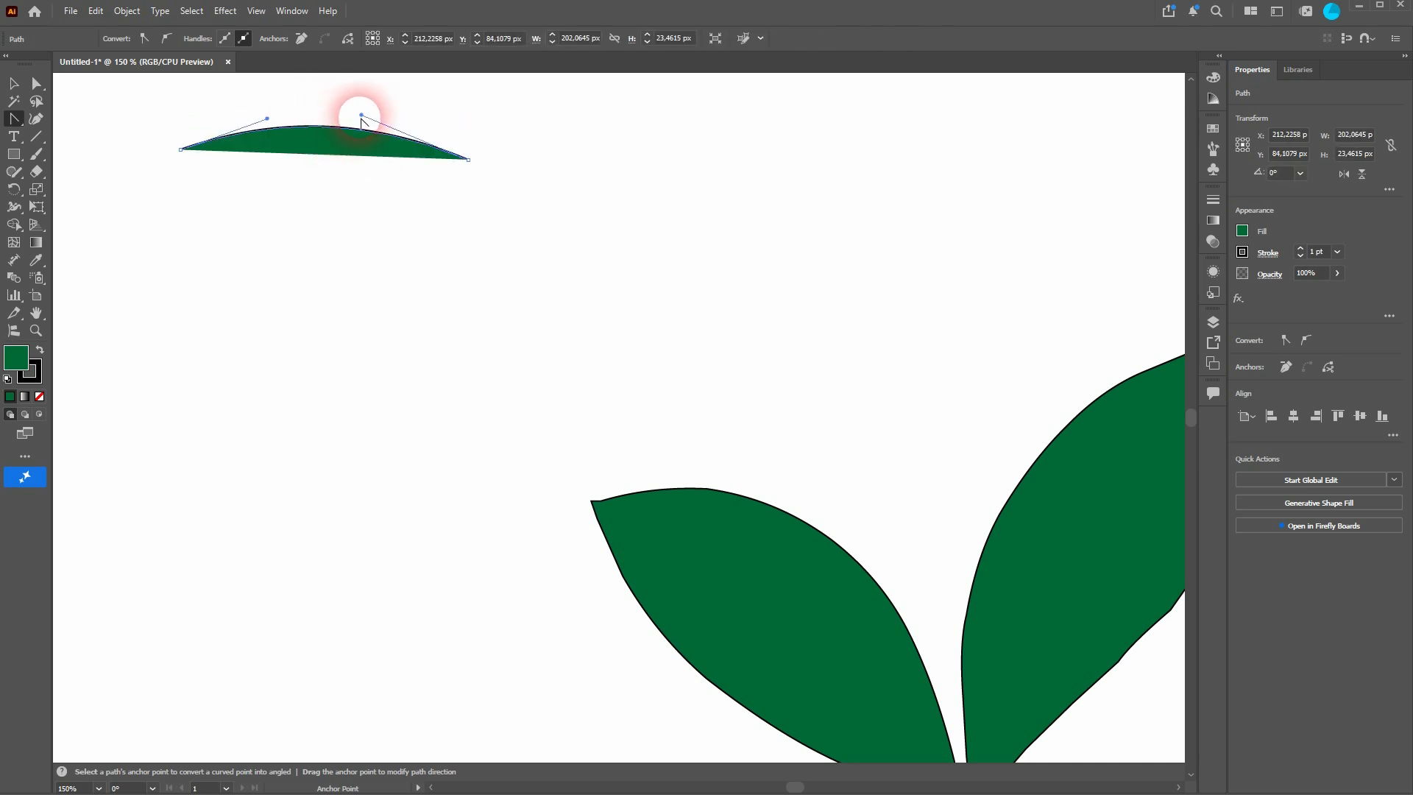